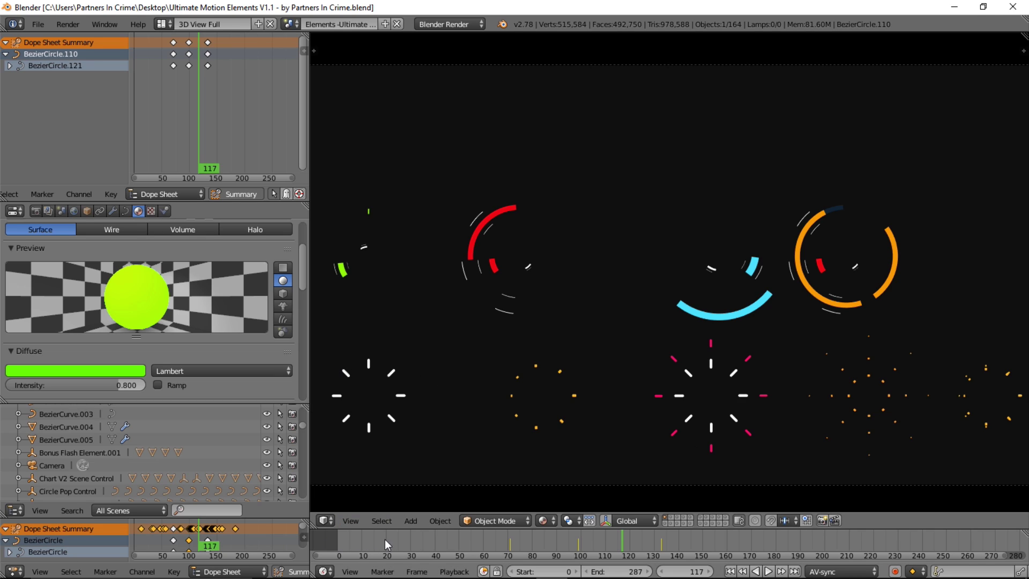
Play and scrub the elements animation to review the rings forming.
left_click(440, 536)
key("alt+a")
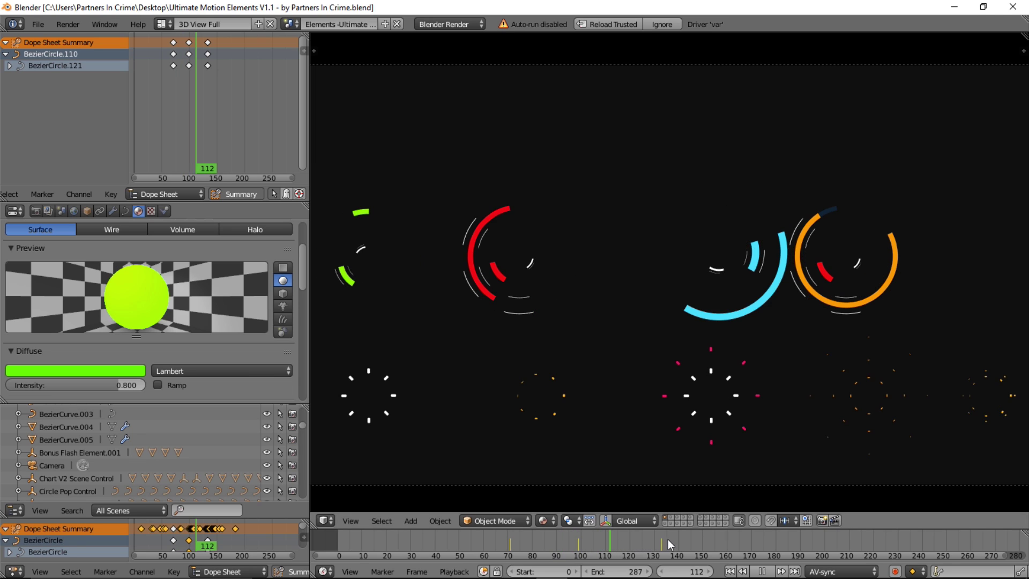
left_click_drag(694, 539, 624, 536)
left_click(516, 543)
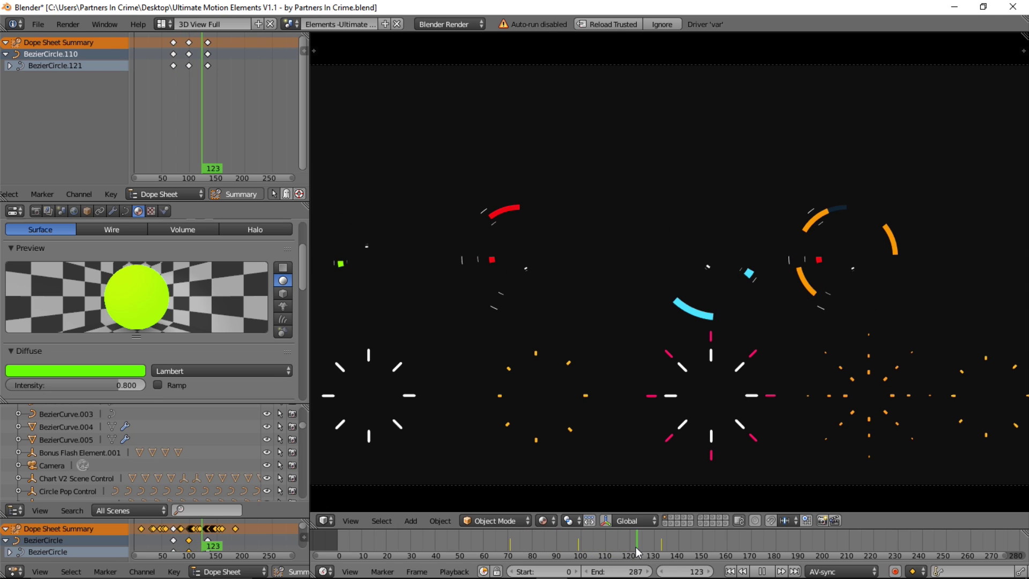
key("alt+a")
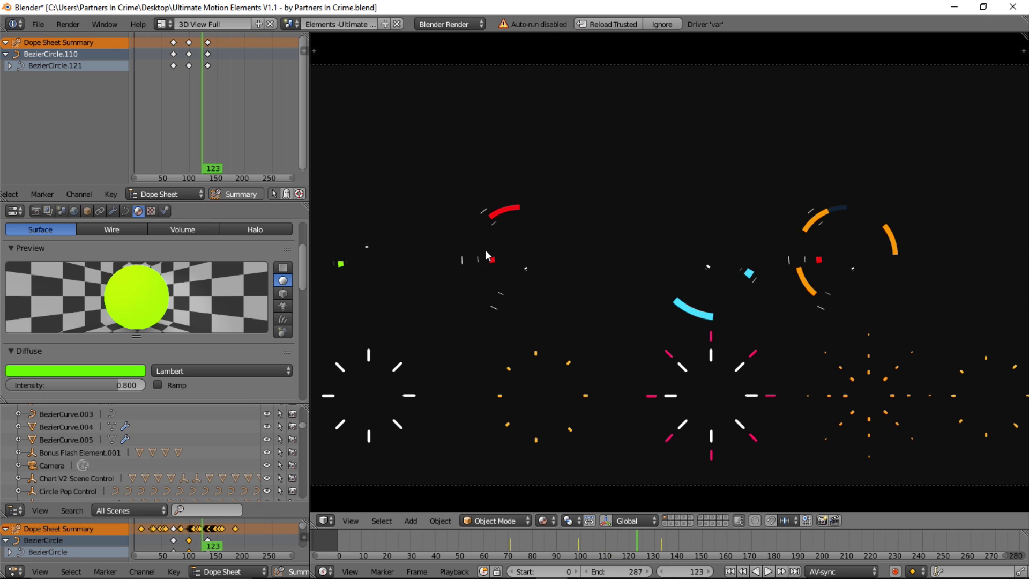
Recolour the red arc's diffuse colour to cyan (R 0, G 0.879, B 1.0).
left_click(68, 370)
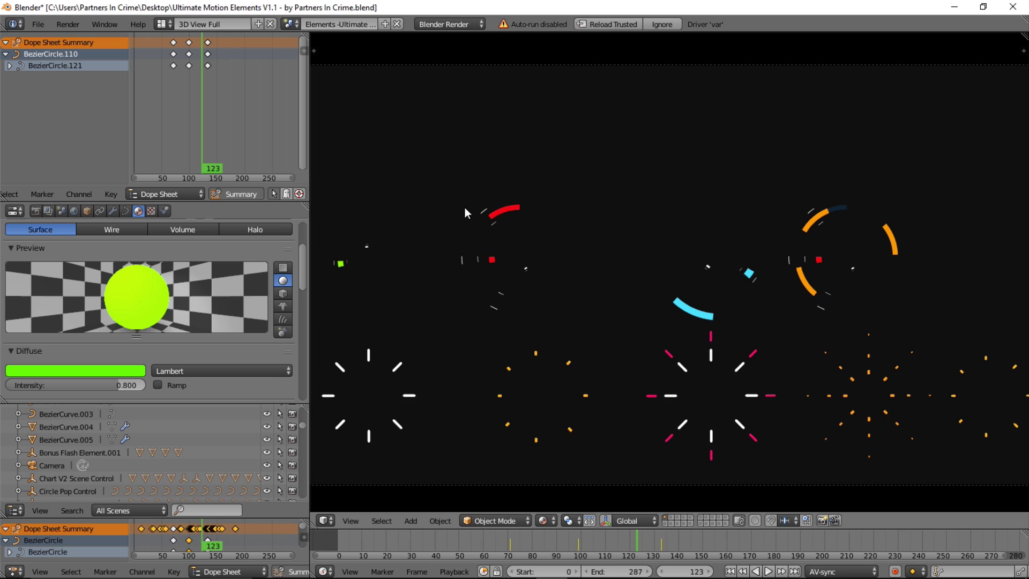
right_click(508, 210)
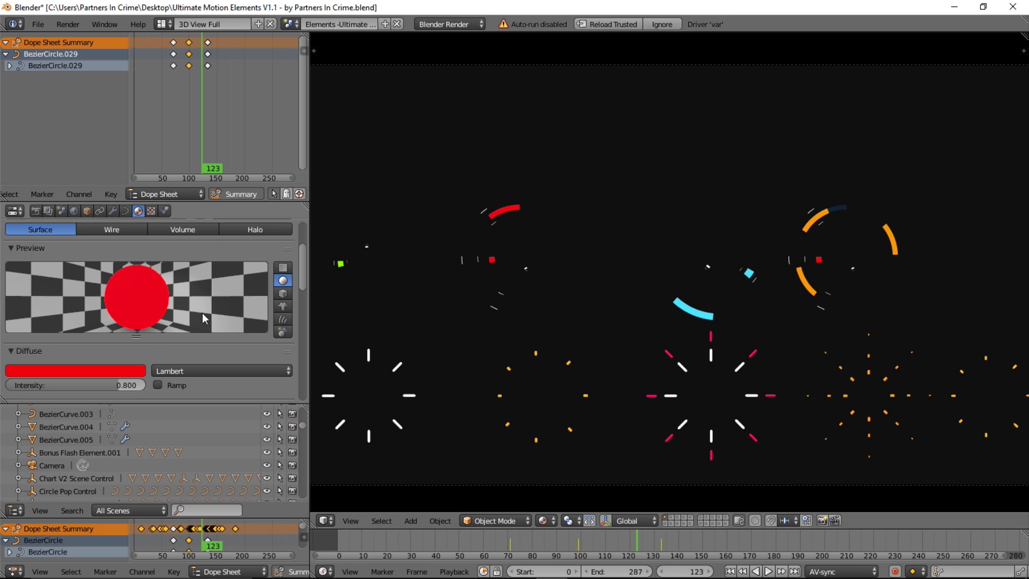
left_click(116, 371)
left_click_drag(88, 248, 58, 199)
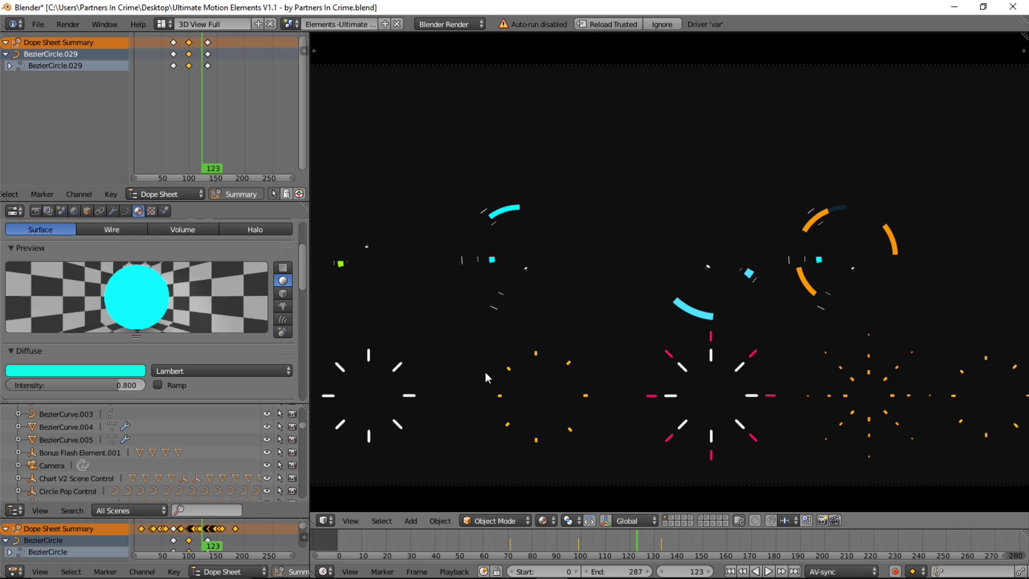
left_click(295, 22)
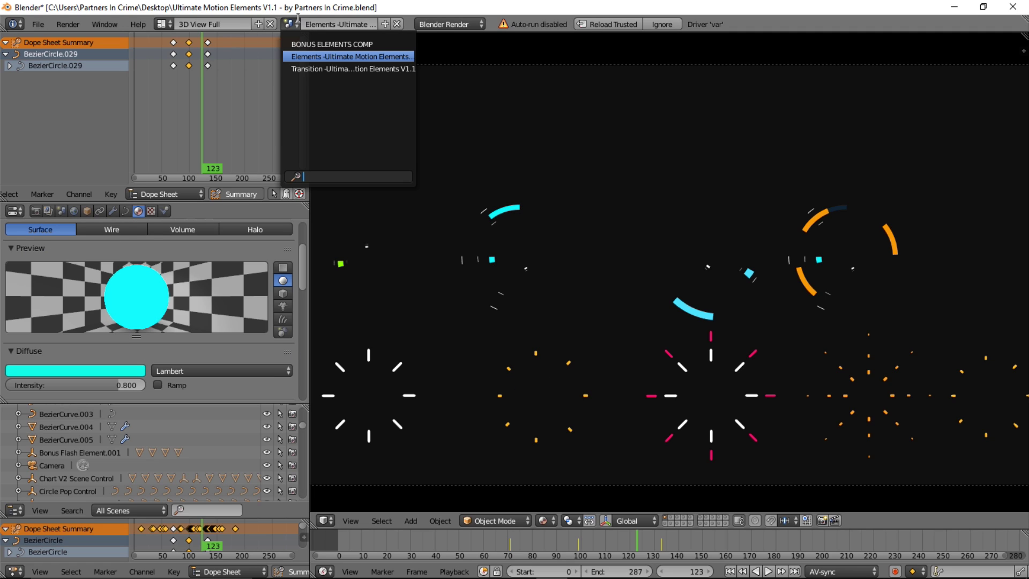
left_click(313, 43)
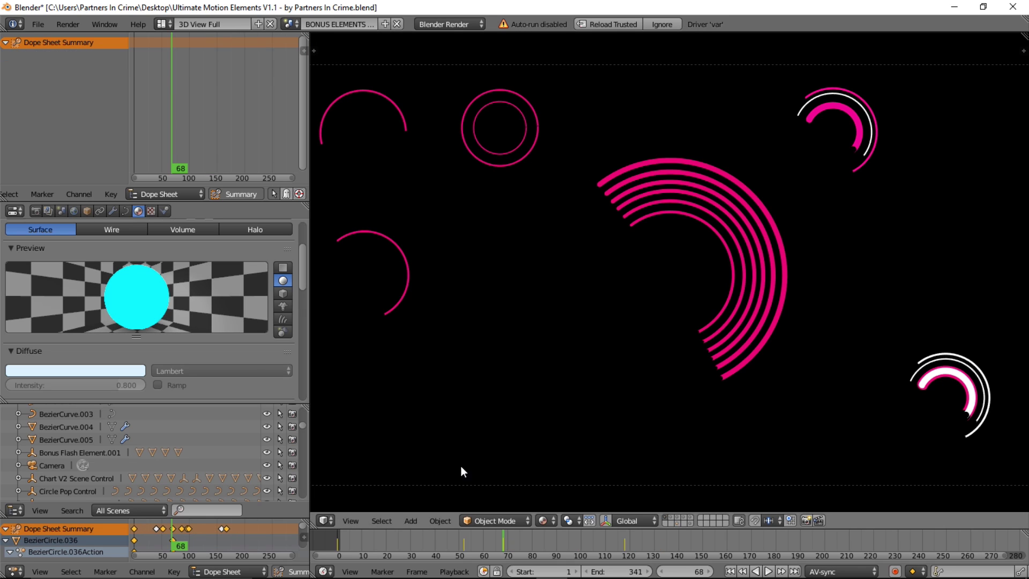
key("alt+a")
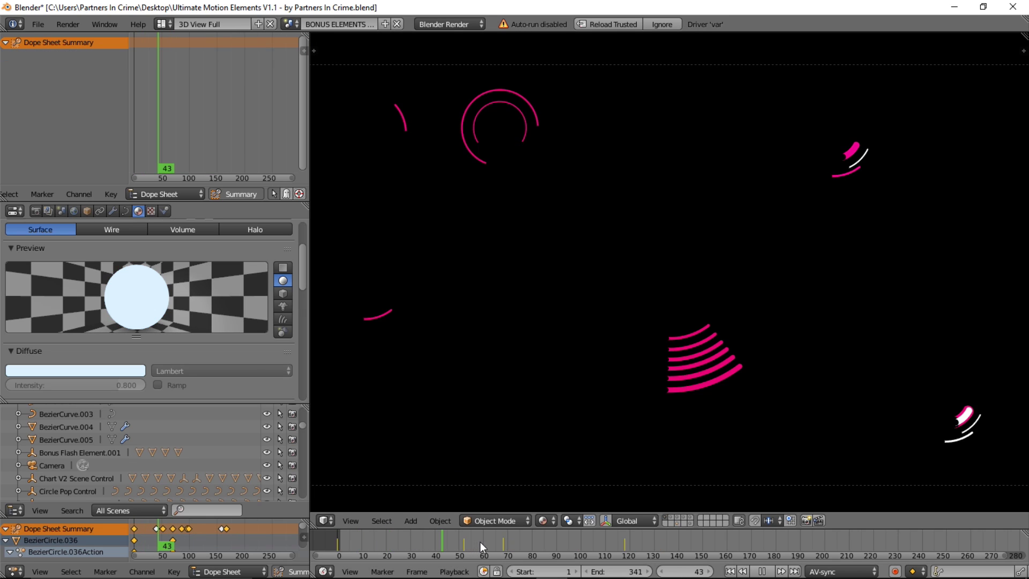
left_click(639, 540)
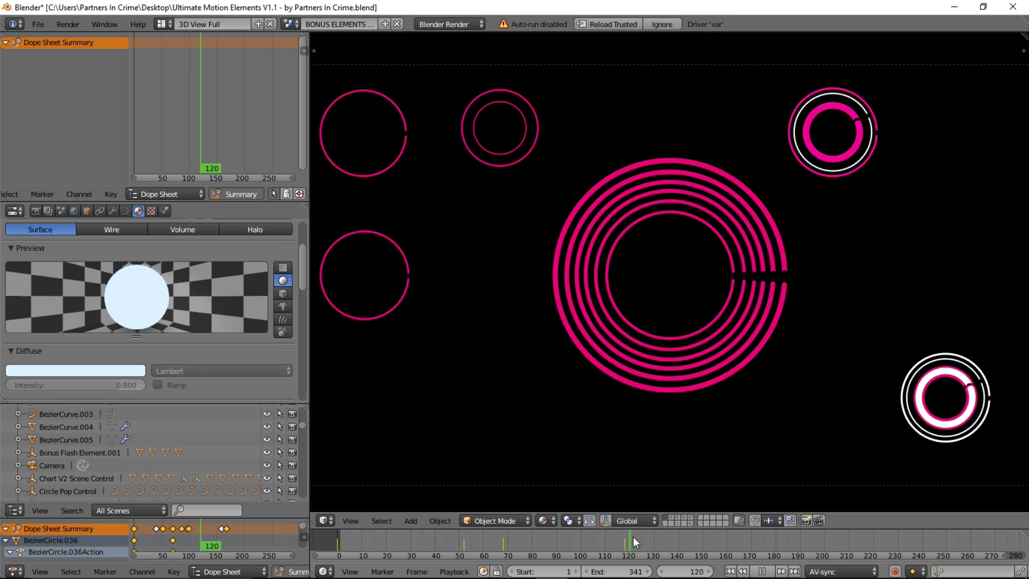
key("alt+a")
left_click(290, 24)
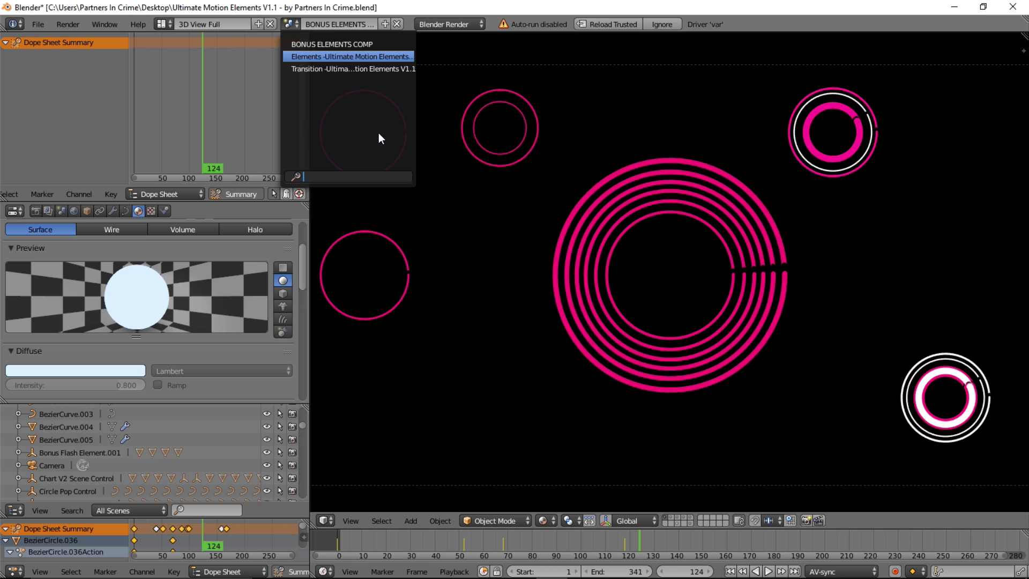
key("Return")
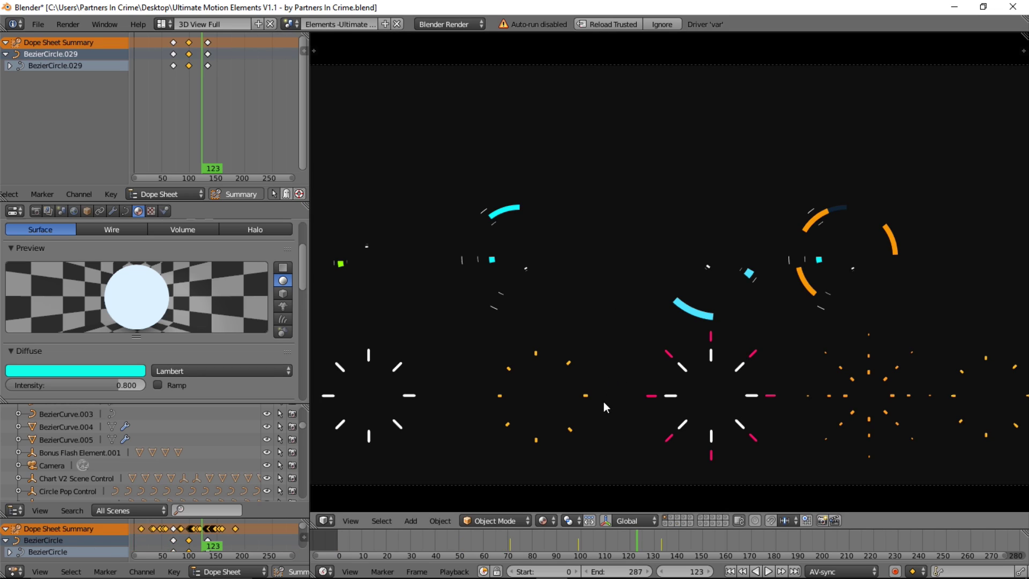
Play the circle burst animation, then switch to the line and squiggle elements layer.
key("alt+a")
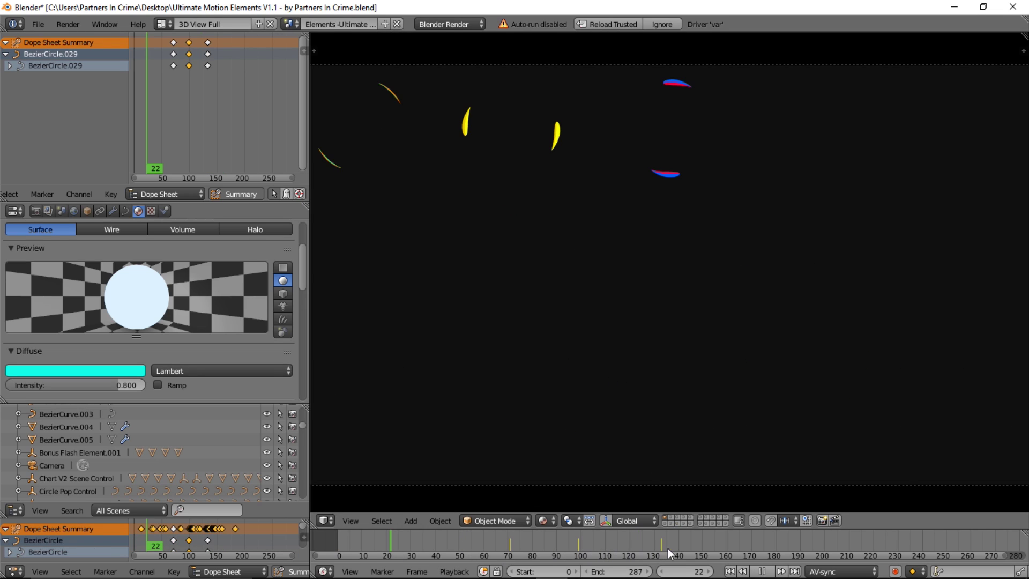
left_click_drag(586, 546, 645, 546)
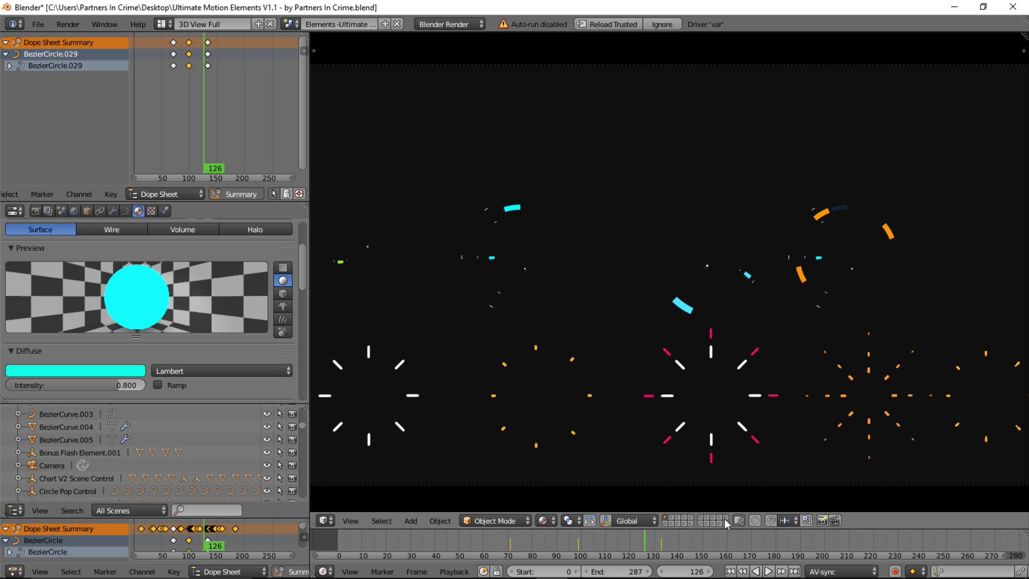
left_click(674, 517)
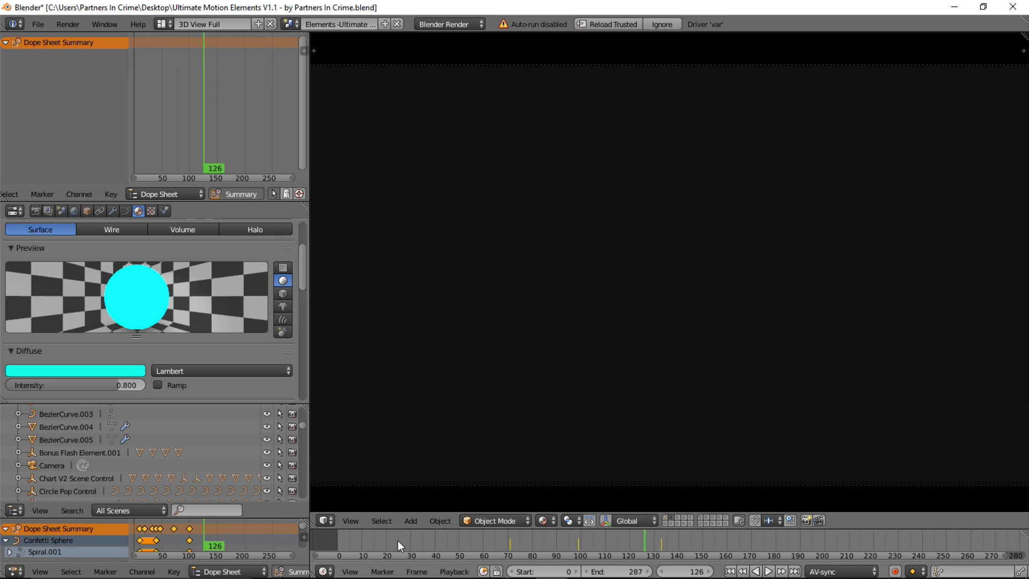
Replay the line elements animation from early frames and stop at frame 62.
left_click(469, 543)
key("alt+a")
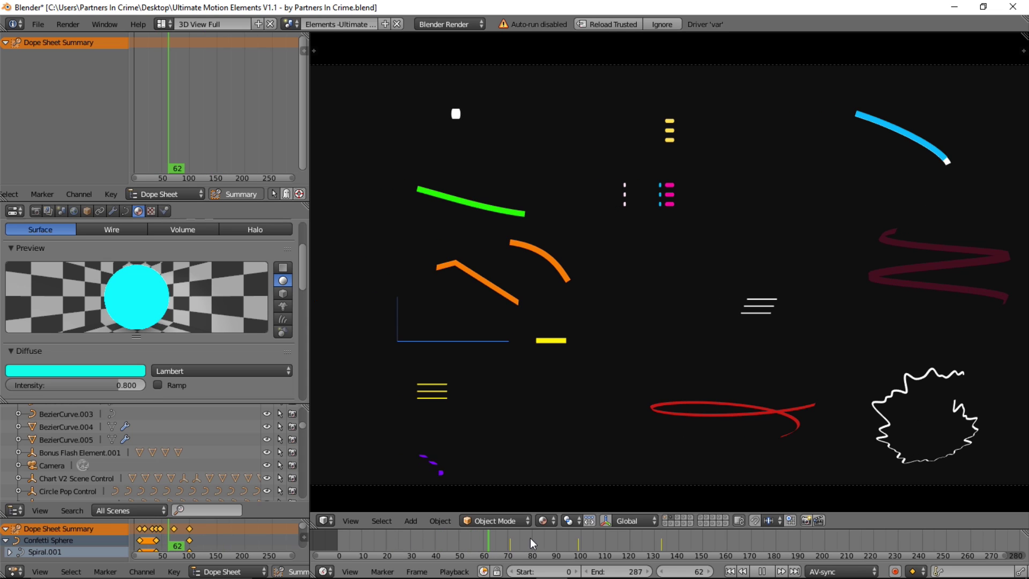
left_click(437, 542)
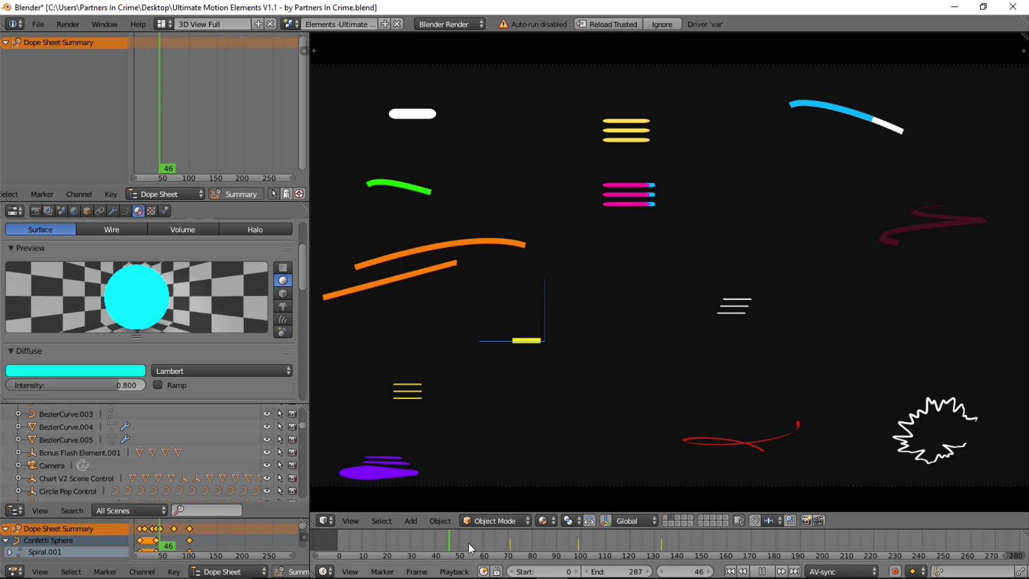
left_click(424, 549)
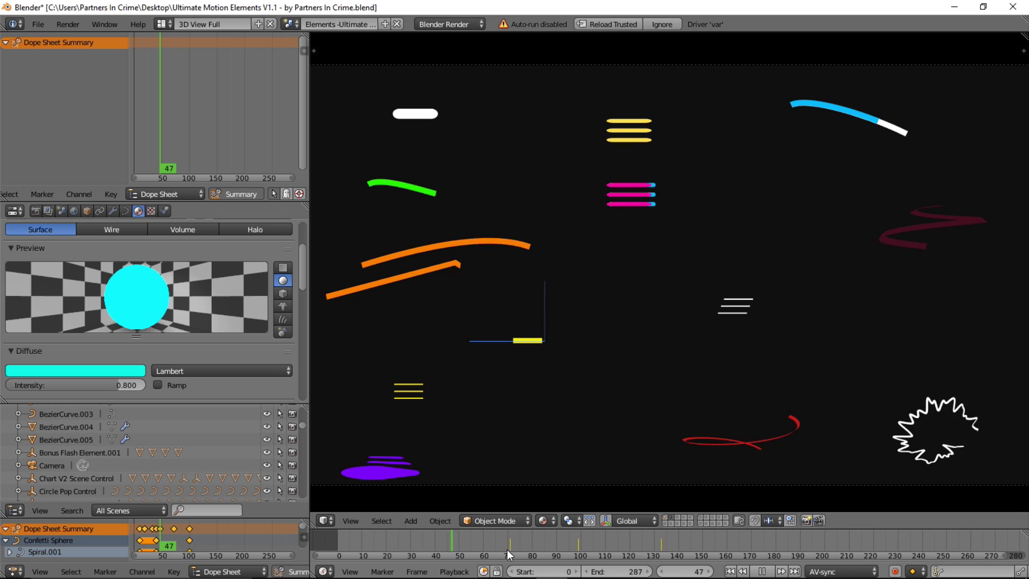
left_click(459, 547)
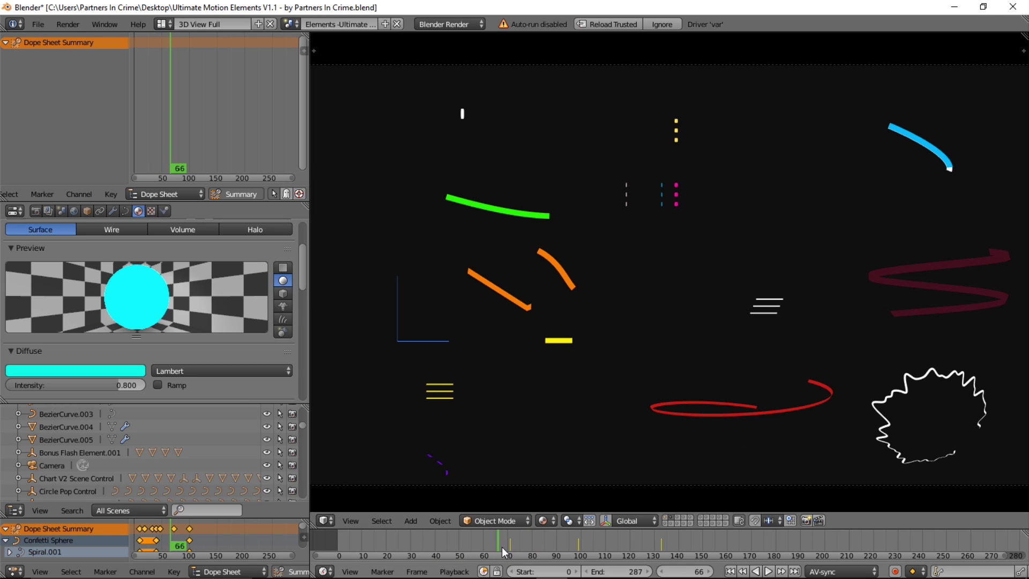
left_click_drag(428, 543, 488, 553)
key("alt+a")
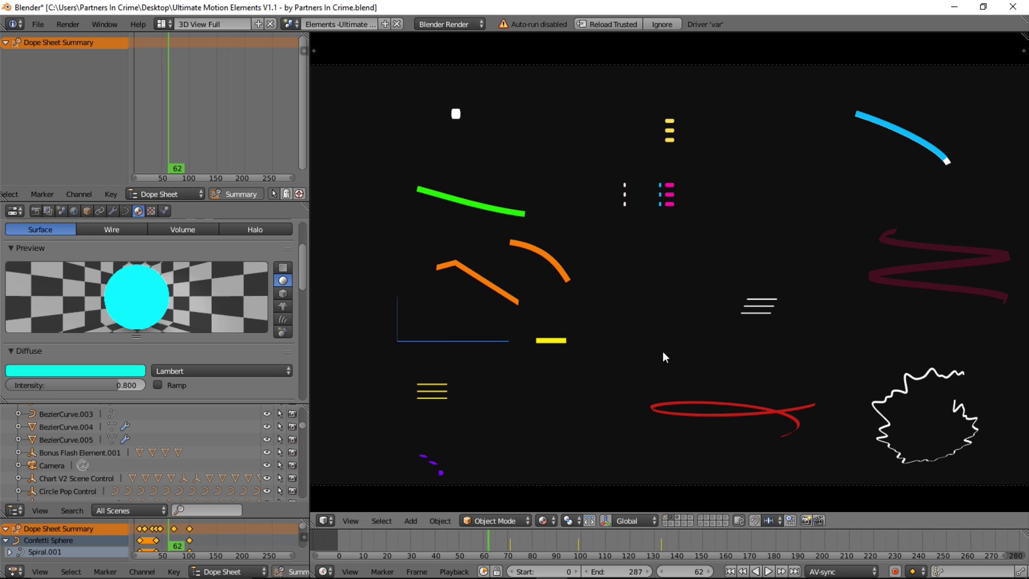
Show layer 2's pencil and pointing-hand illustrations and preview them, stopping at frame 93.
key("2")
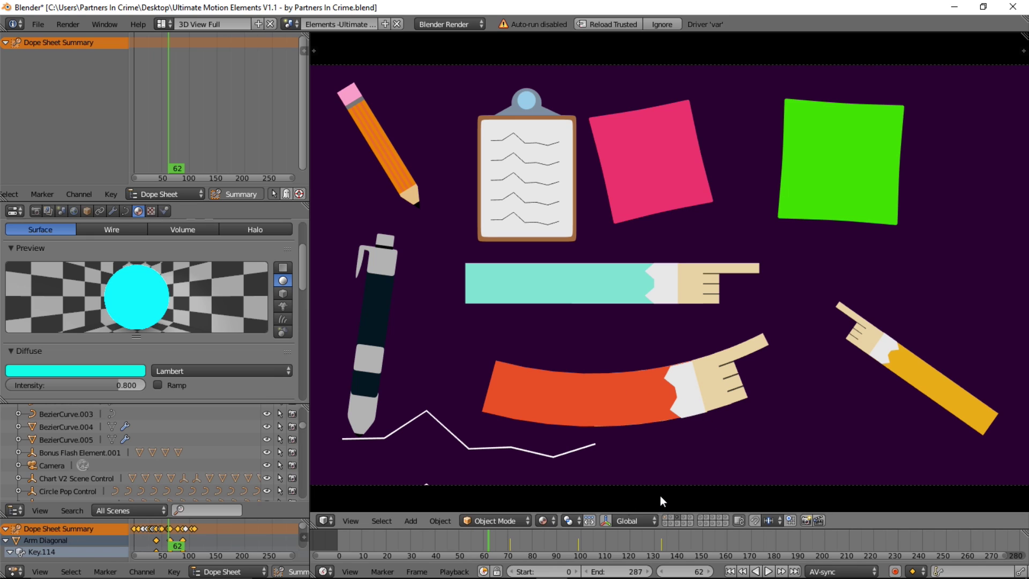
key("alt+a")
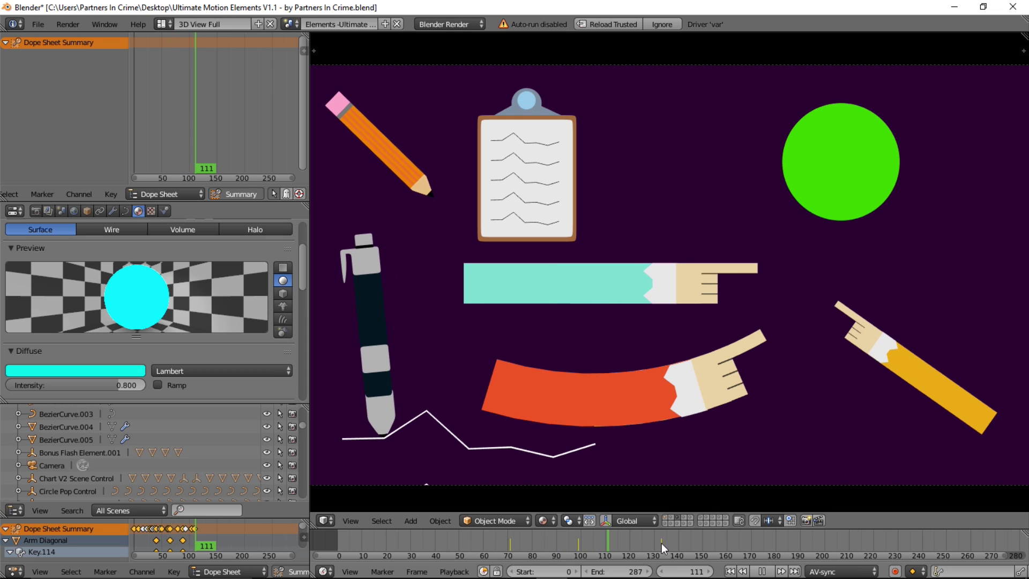
left_click_drag(674, 542, 343, 541)
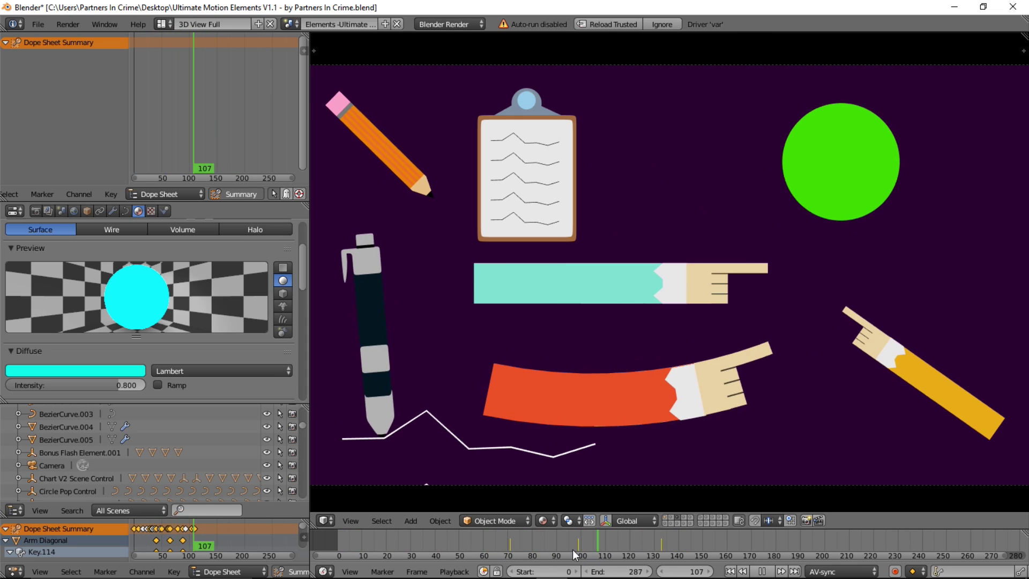
left_click_drag(562, 549, 457, 550)
key("alt+a")
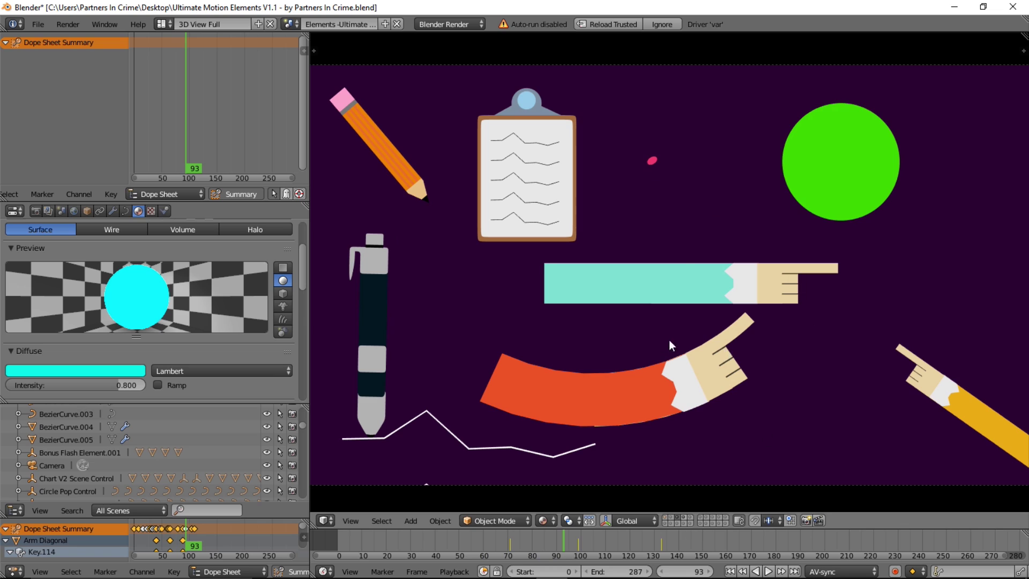
Show layer 4's diamond and square shapes and preview them, stopping at frame 108.
key("4")
left_click(420, 542)
key("alt+a")
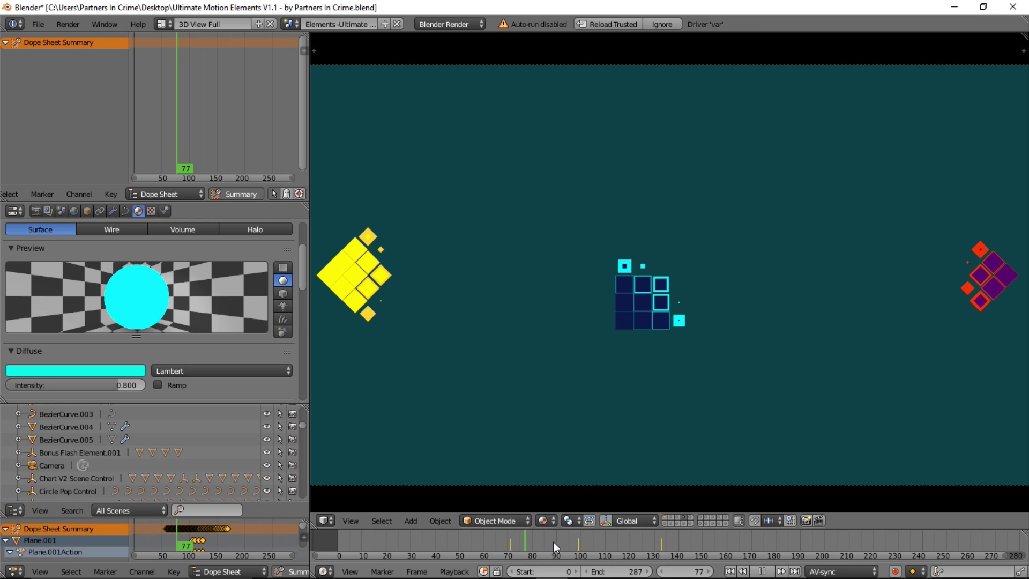
left_click_drag(562, 540, 604, 540)
key("alt+a")
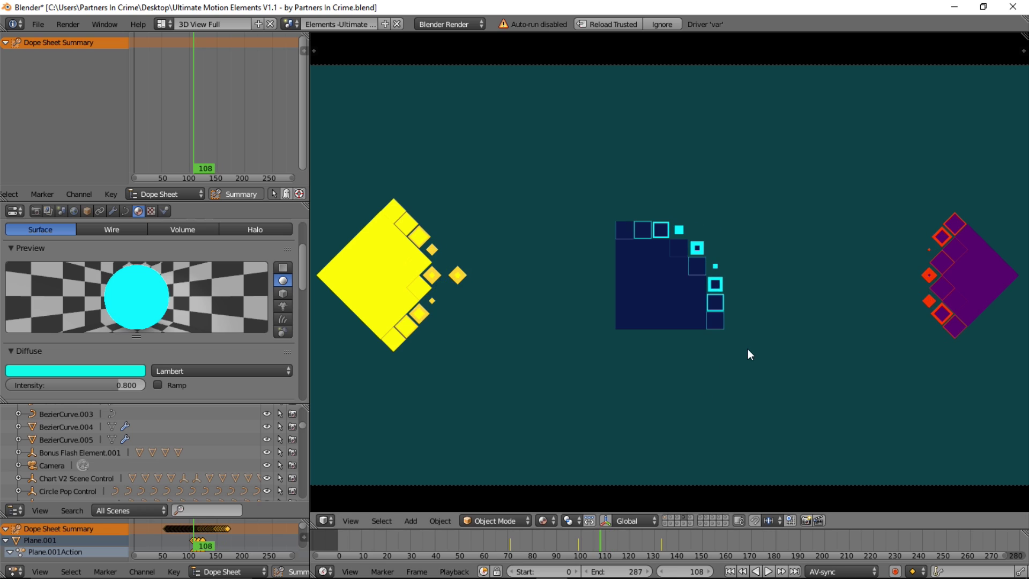
Preview the hexagon outline elements layer, scrubbing between frames 34 and 89.
left_click(693, 517)
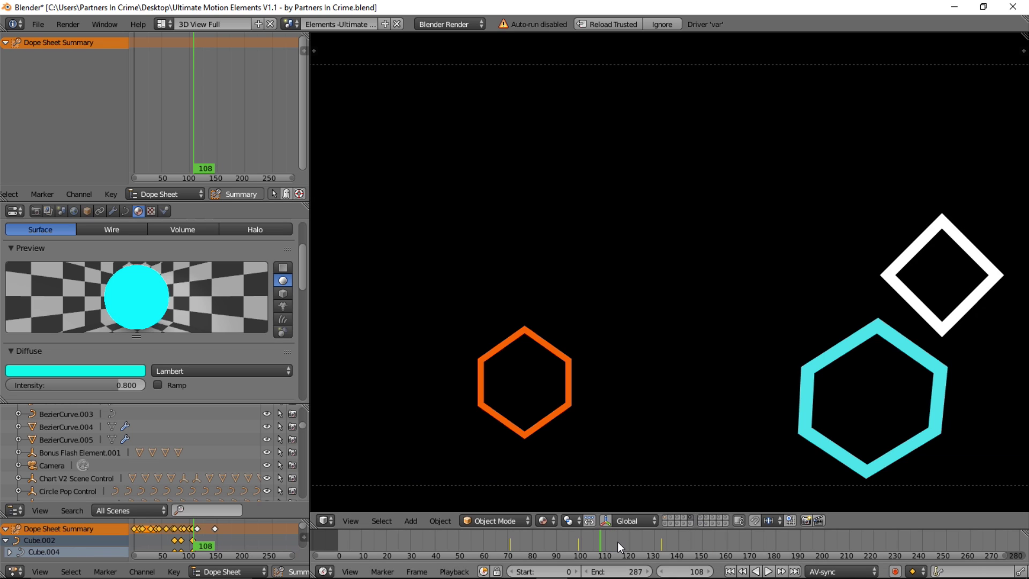
left_click_drag(617, 541, 520, 552)
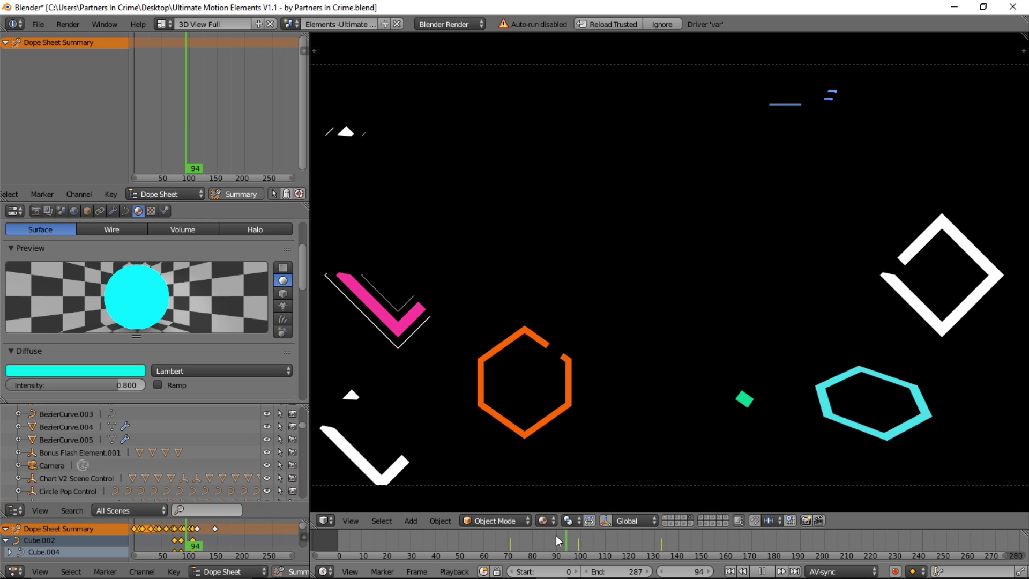
left_click_drag(546, 536, 555, 537)
key("alt+a")
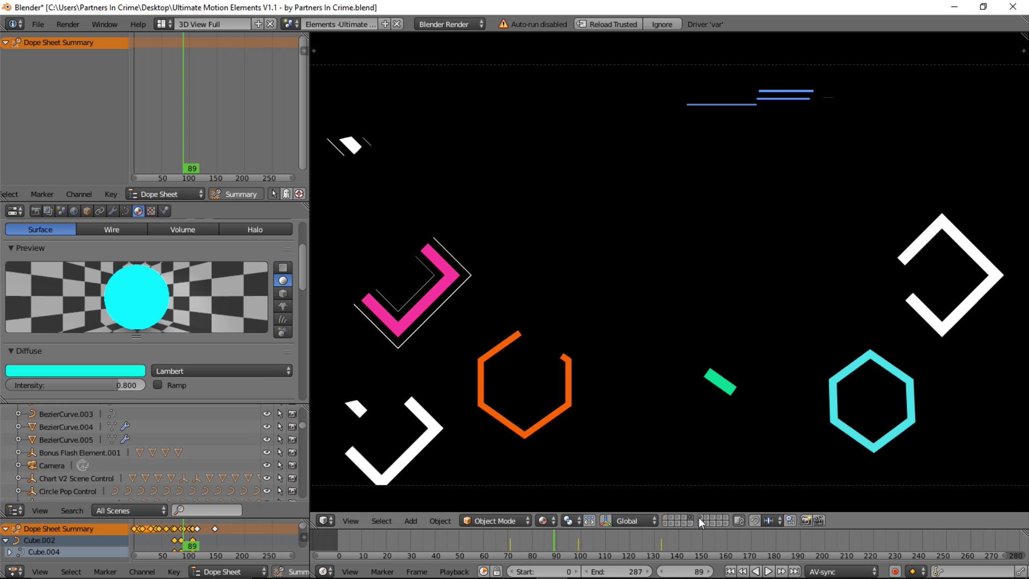
Browse the bar graph, percentage circles and orange shapes layers, playing the orange shapes.
key("2")
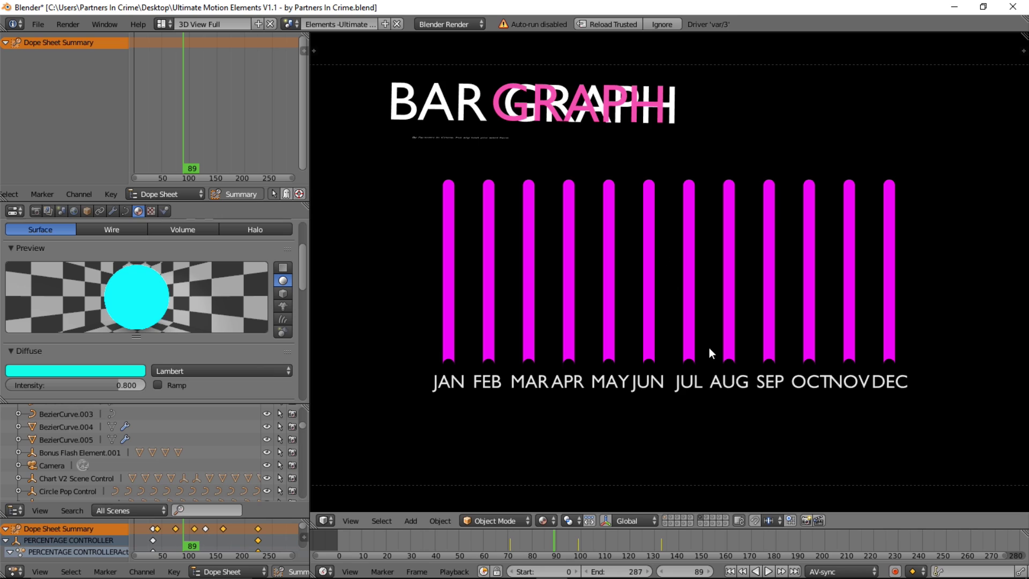
left_click(707, 520)
left_click(707, 522)
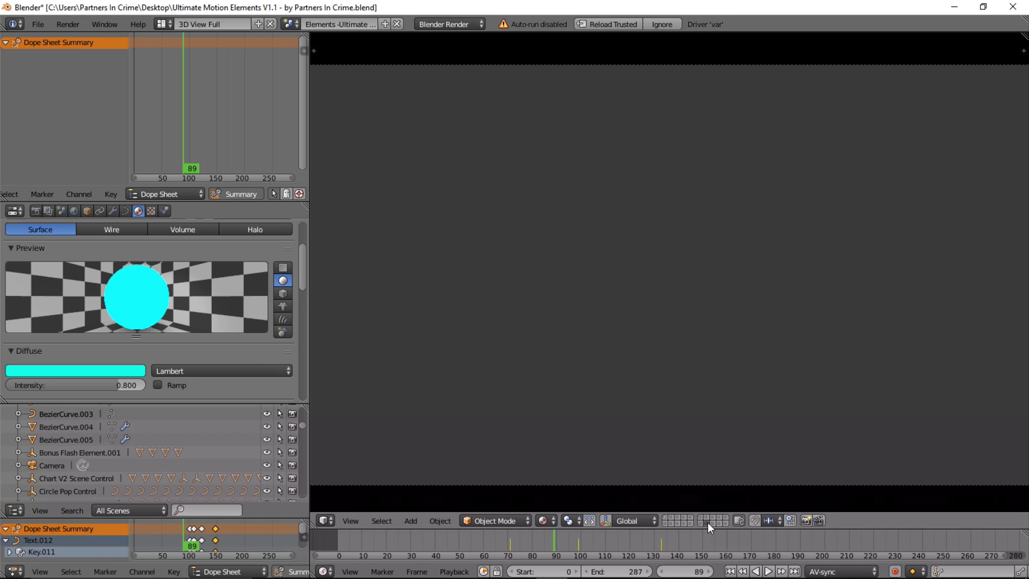
left_click(717, 523)
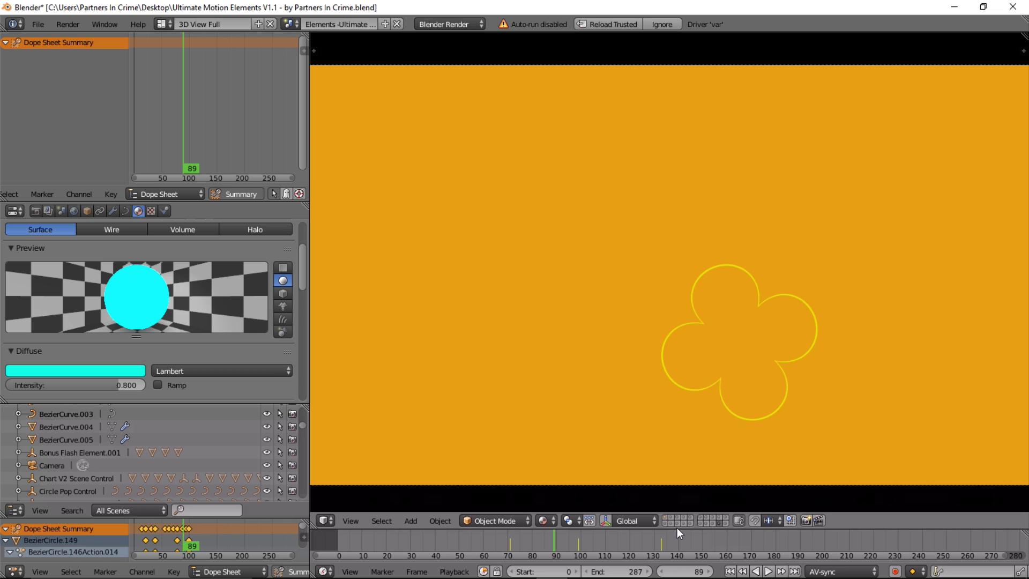
left_click(659, 536)
key("alt+a")
left_click_drag(658, 534, 504, 542)
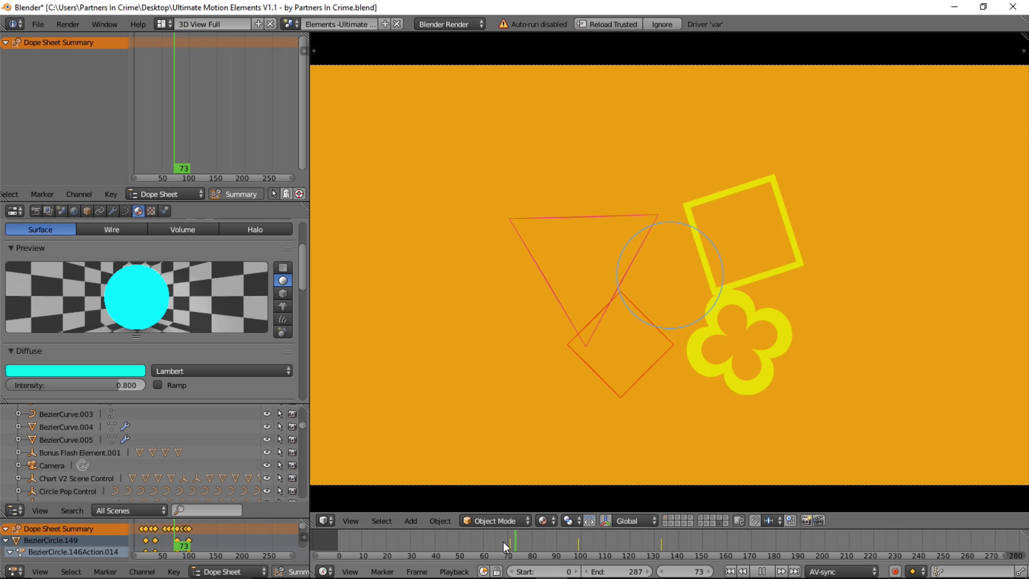
Preview the polka-dot, 0% BRAND circles and single circle layers.
left_click(667, 523)
key("alt+a")
key("Escape")
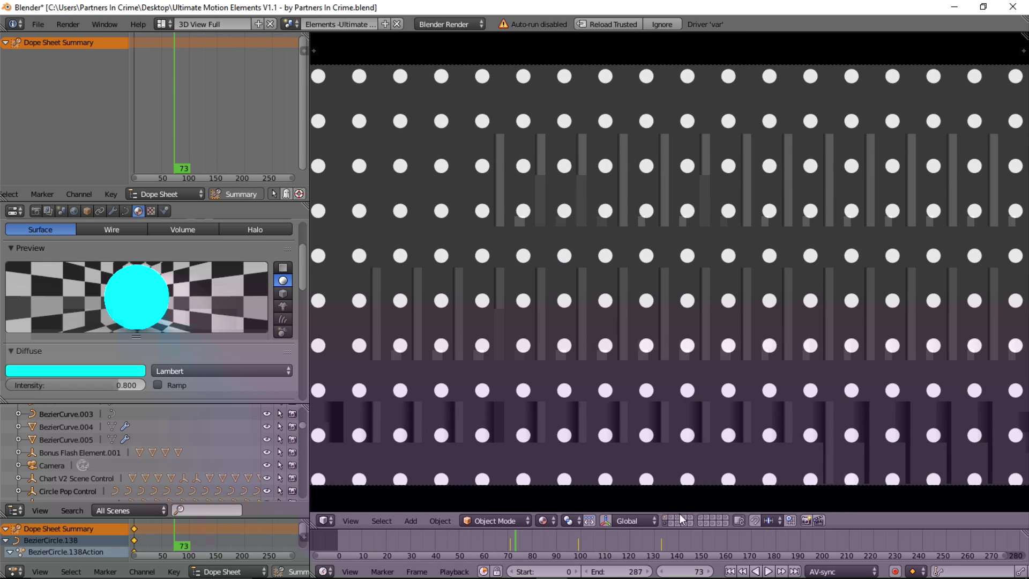
left_click(705, 517)
left_click(704, 522)
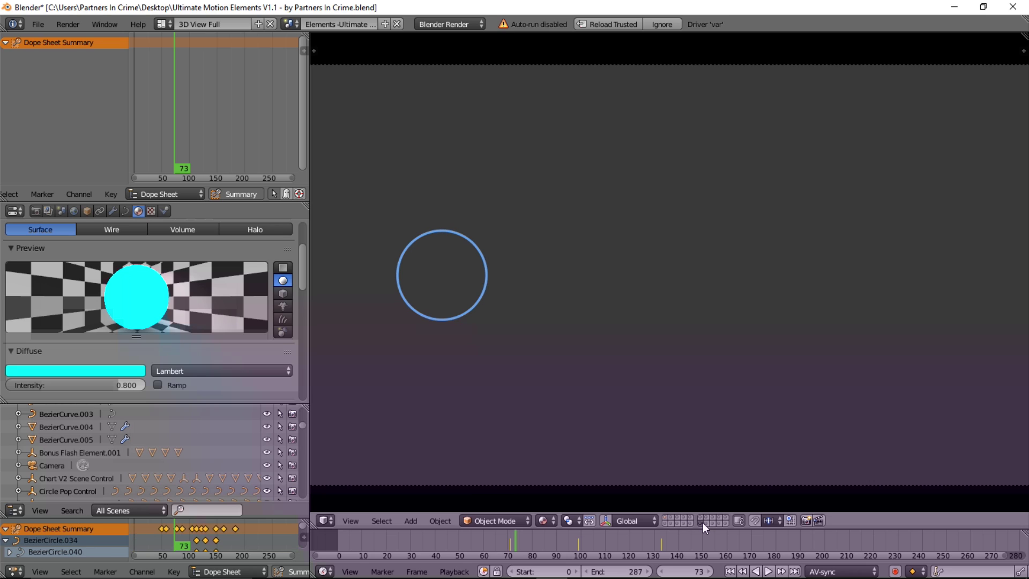
key("alt+a")
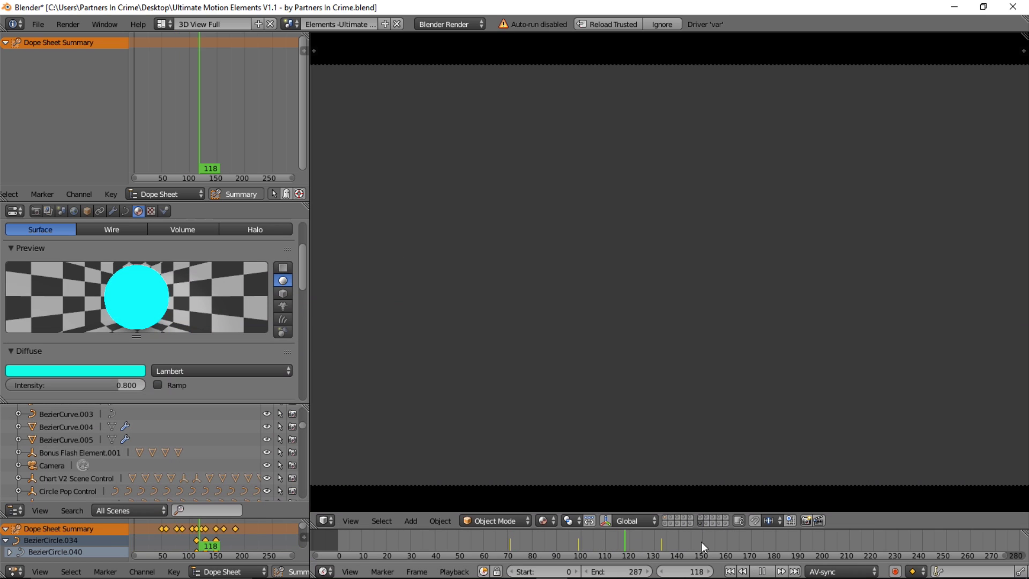
Stop playback and switch to the Transitions scene.
left_click(807, 541)
key("alt+a")
left_click(293, 24)
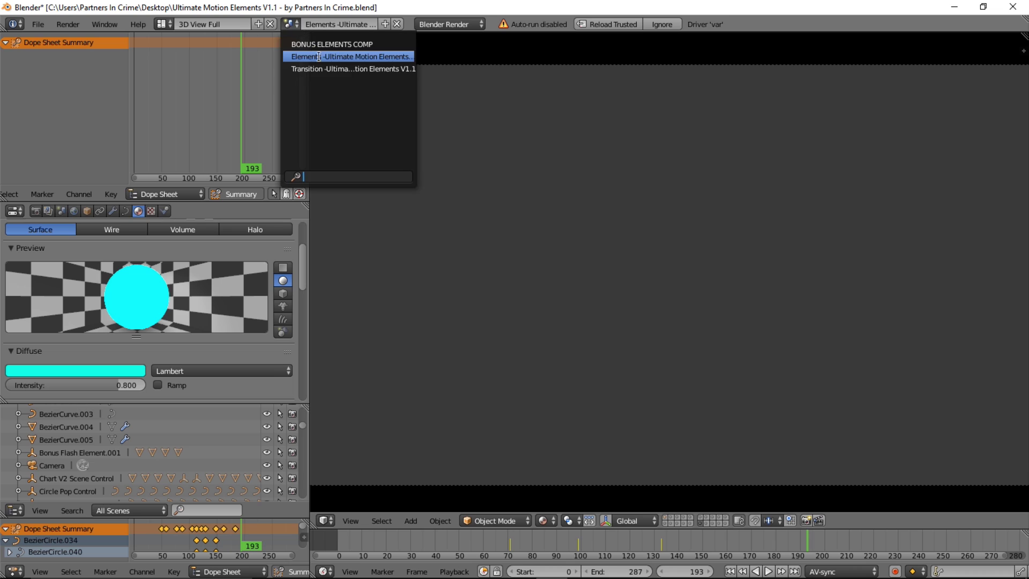
left_click(322, 66)
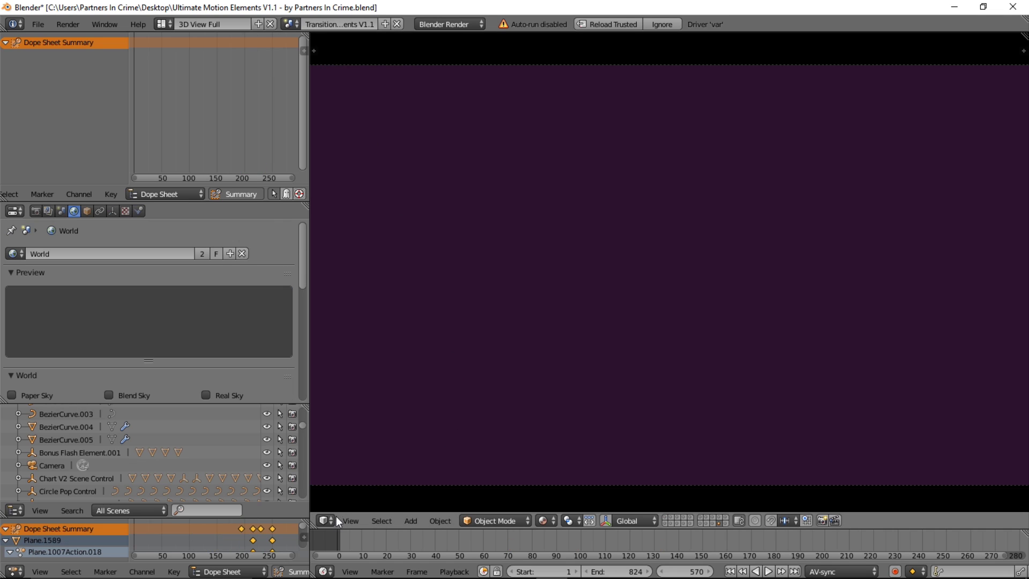
Play the first transition from the start, scrubbing to frame 244.
key("shift+Left")
key("alt+a")
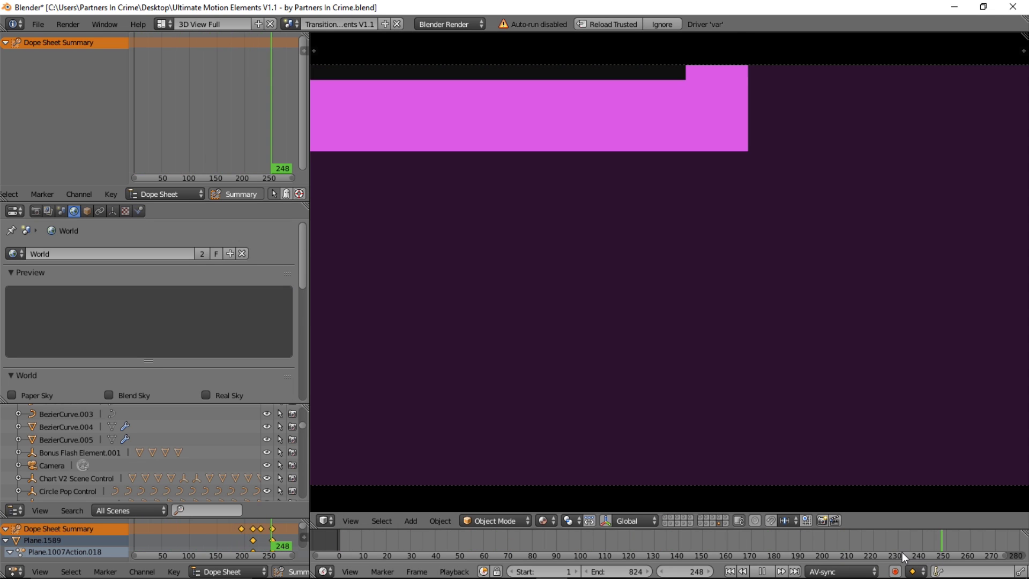
left_click_drag(902, 552, 927, 553)
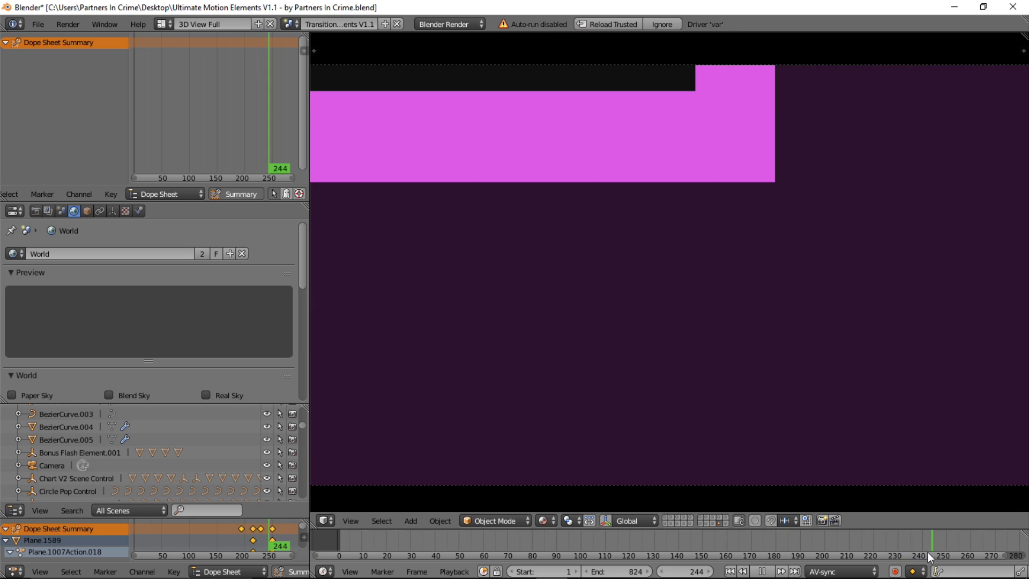
key("alt+a")
Show the white and blue transition layer and play it from the beginning.
left_click(666, 515)
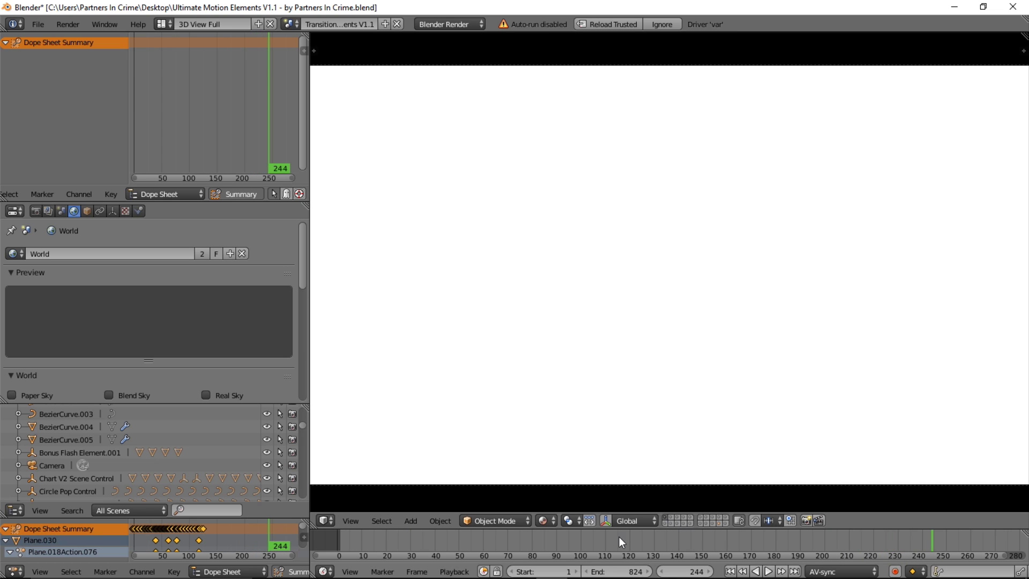
left_click_drag(619, 536, 330, 542)
key("alt+a")
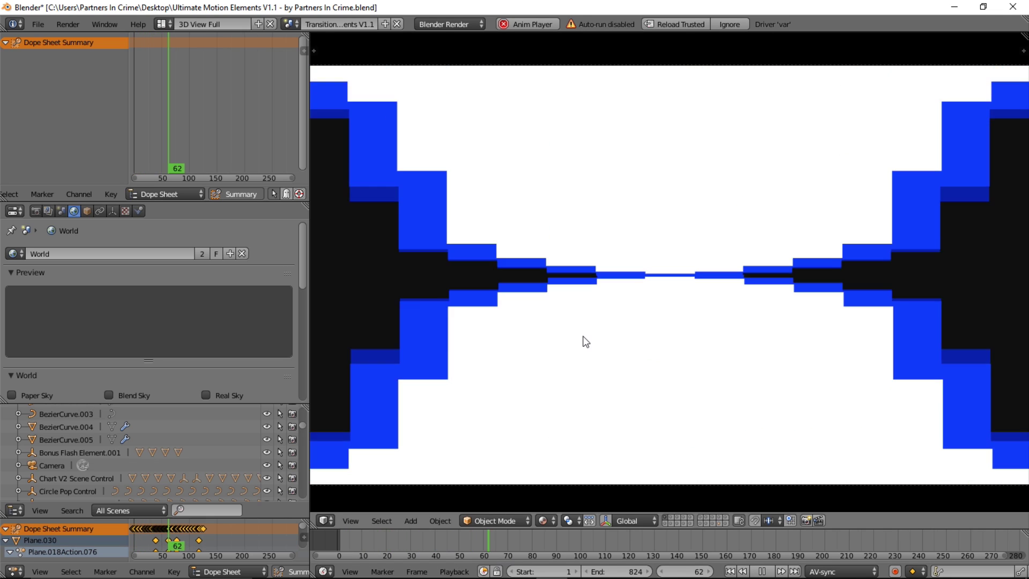
left_click(340, 538)
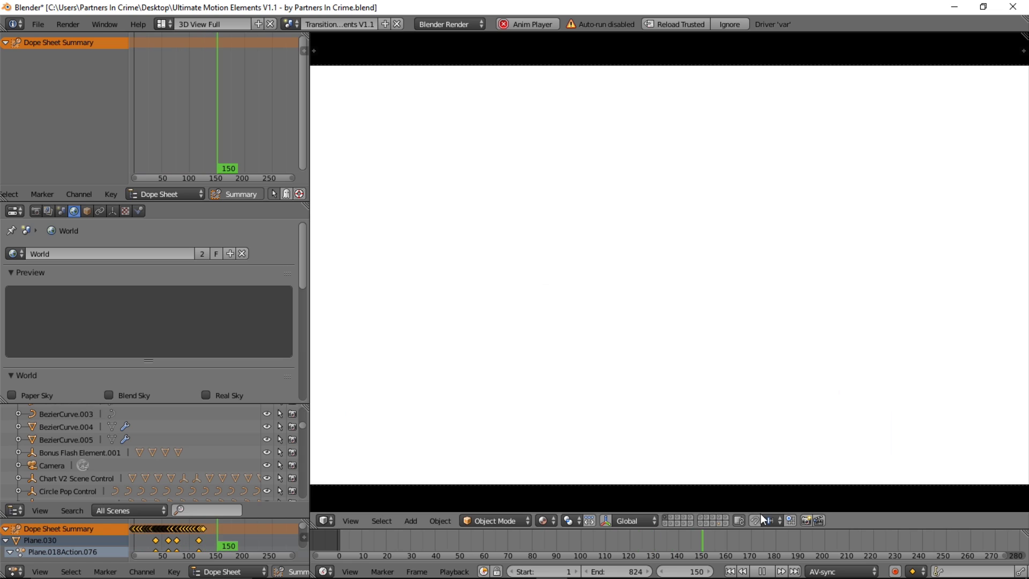
left_click(352, 541)
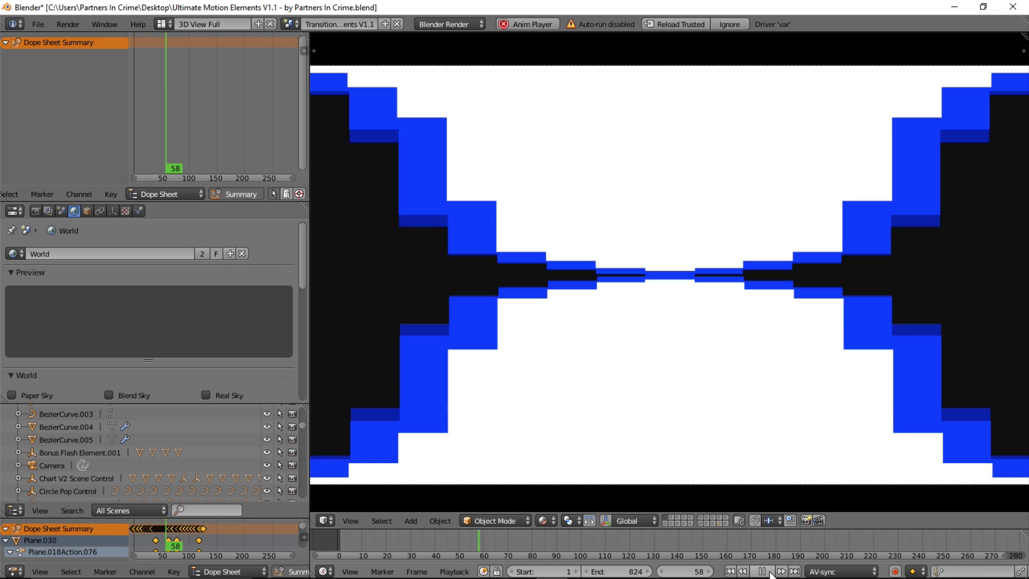
key("alt+a")
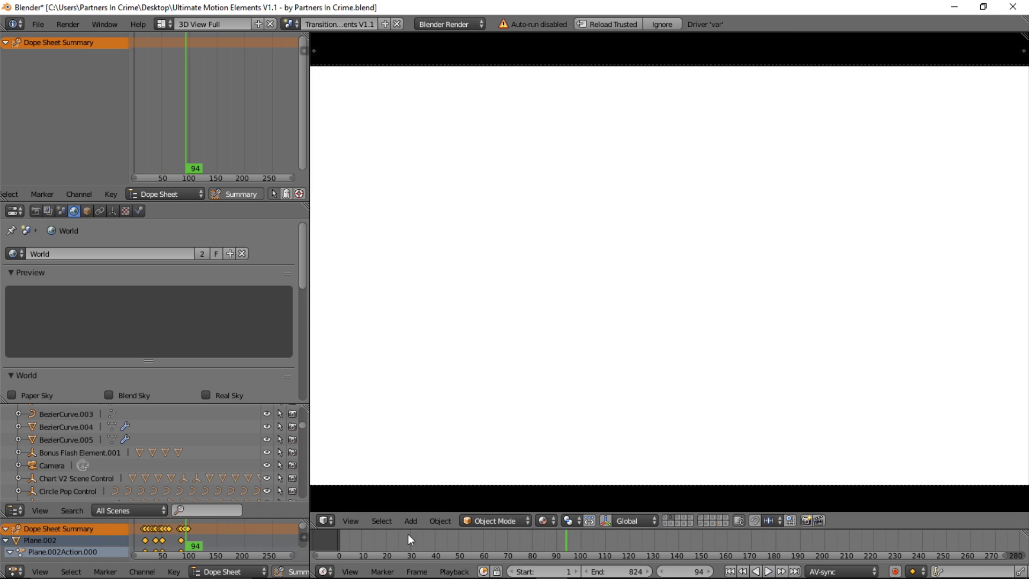
Replay the transition from around frame 28 and stop at frame 65.
left_click(408, 534)
key("alt+a")
left_click(496, 533)
key("alt+a")
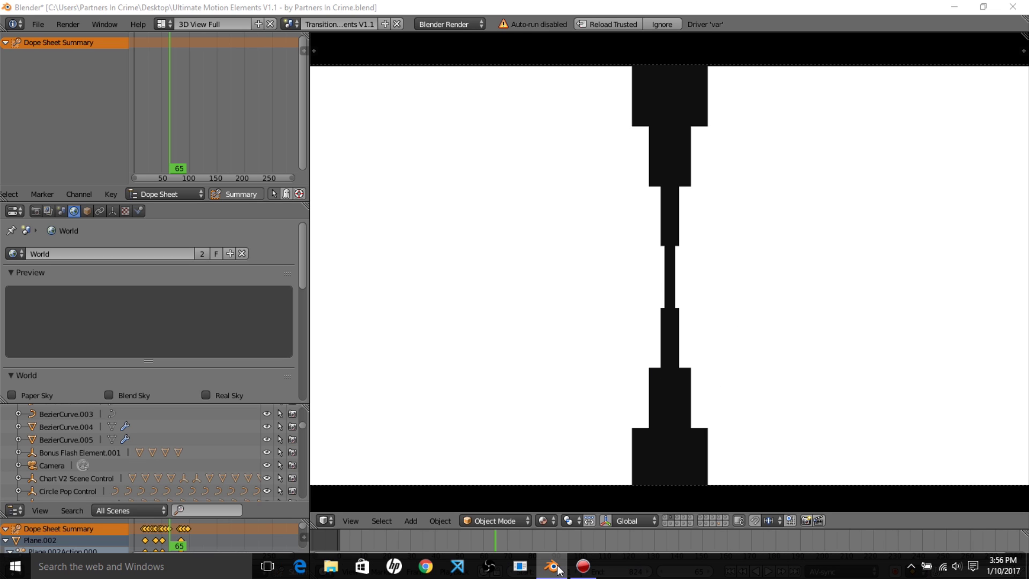
Launch a new Blender window from the taskbar icon's right-click menu.
right_click(557, 570)
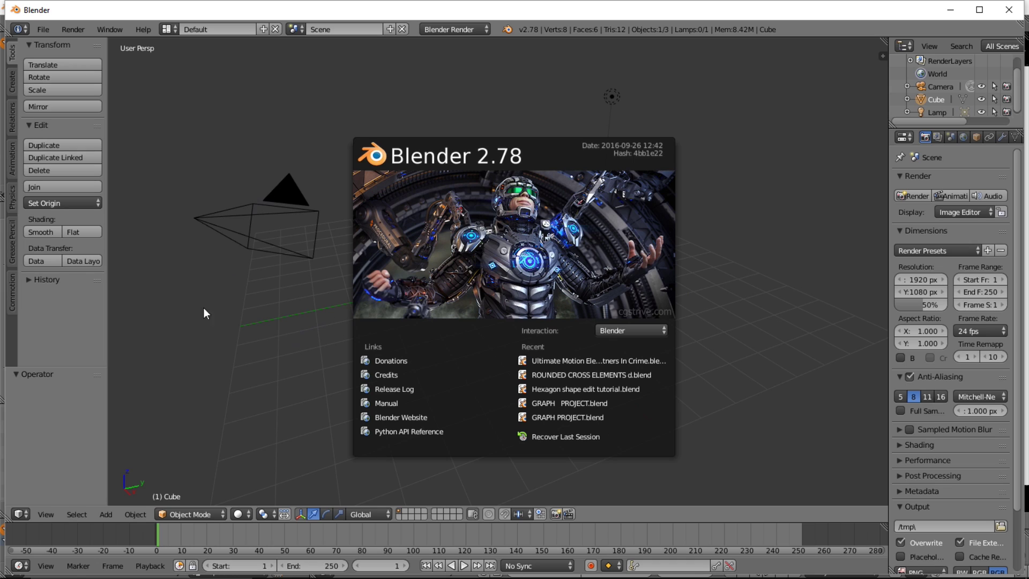
Dismiss the splash screen and start the Screencast Keys display from the N panel.
left_click(300, 306)
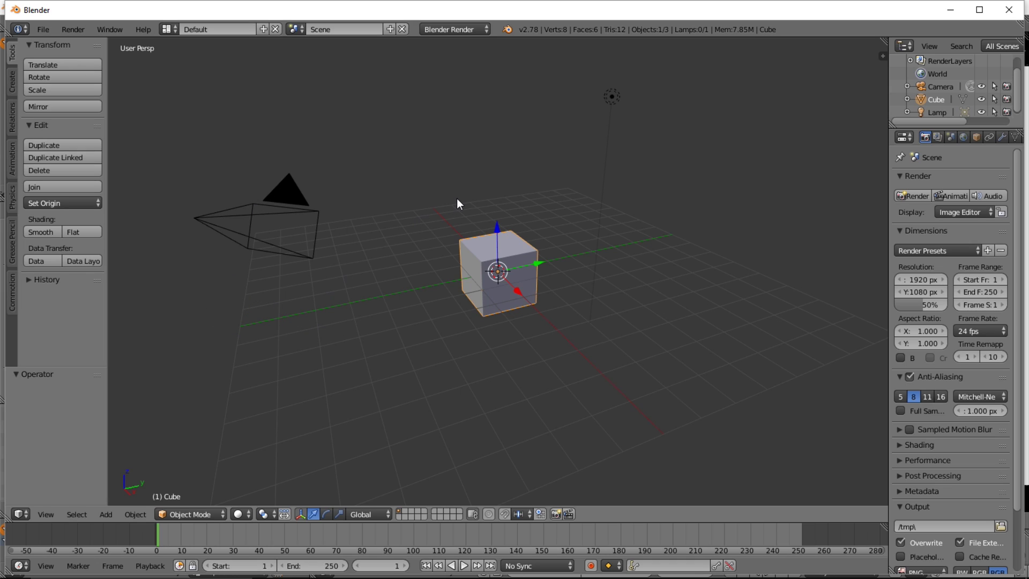
key("n")
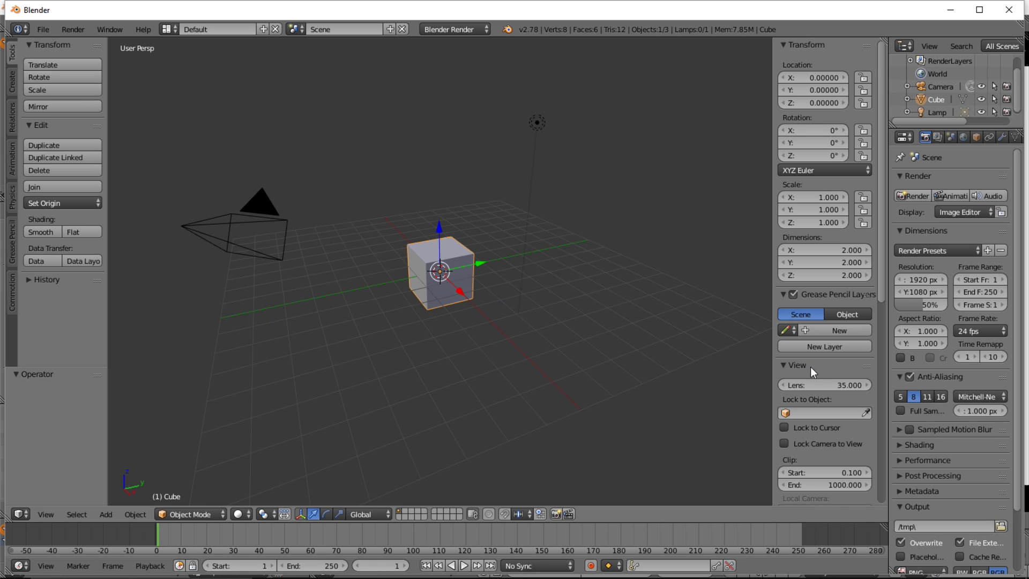
scroll(810, 369, "down", 12)
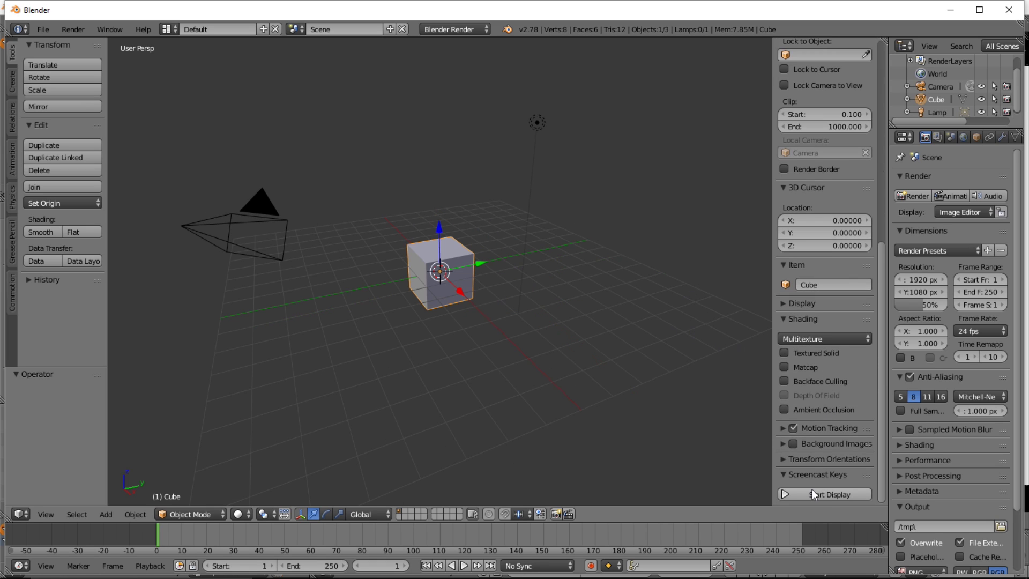
left_click(812, 495)
scroll(838, 475, "down", 4)
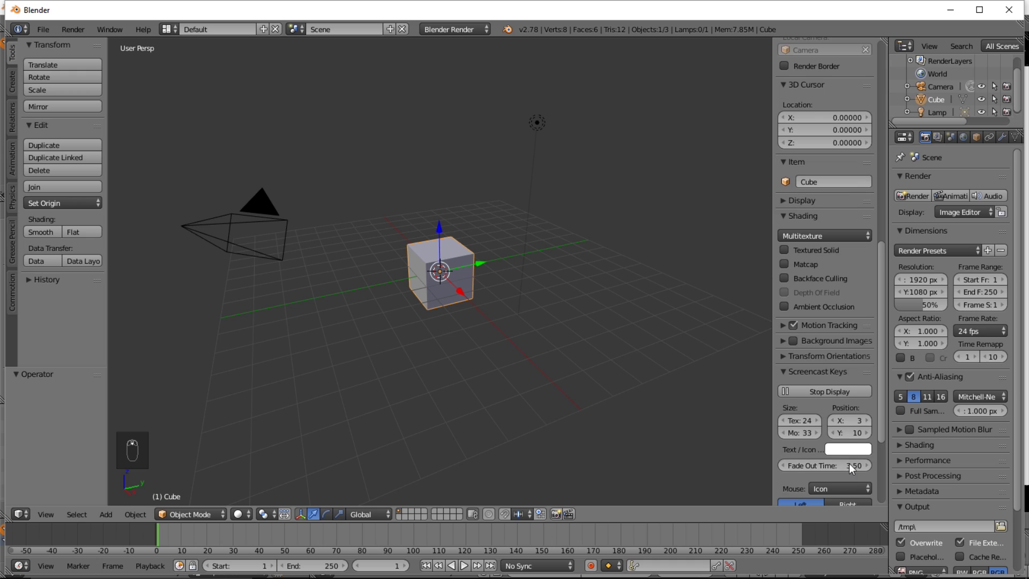
Set the Screencast Keys text colour to blue and the box colour to orange.
left_click(847, 451)
left_click_drag(878, 391, 846, 404)
scroll(844, 452, "down", 2)
scroll(844, 454, "down", 3)
left_click(799, 412)
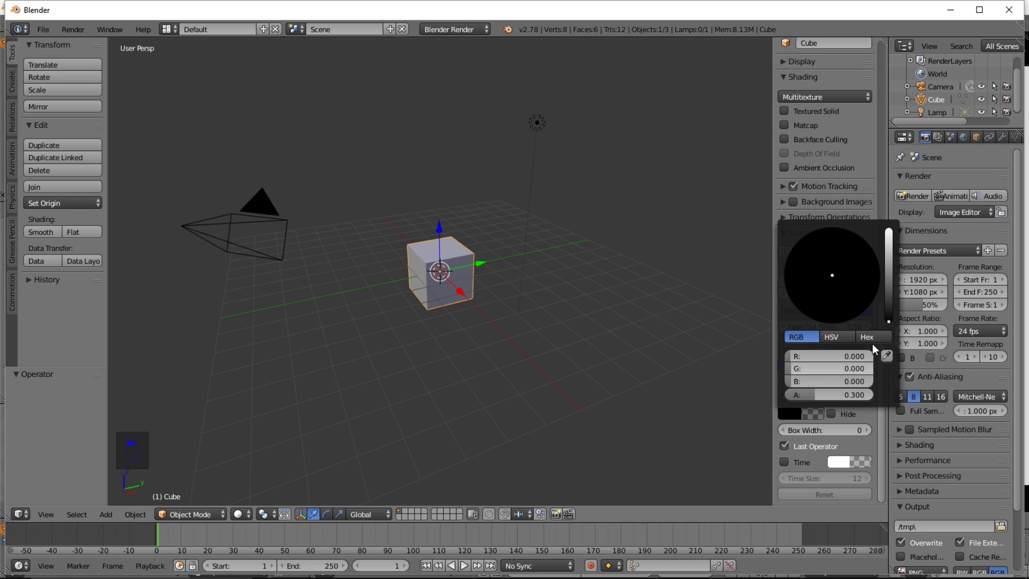
left_click_drag(888, 321, 887, 238)
left_click_drag(820, 299, 794, 304)
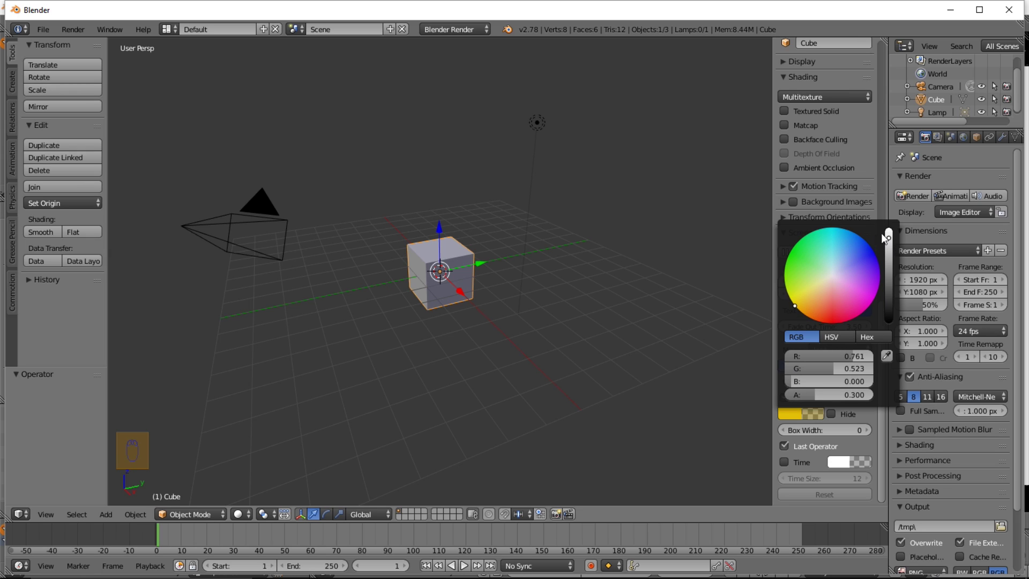
key("n")
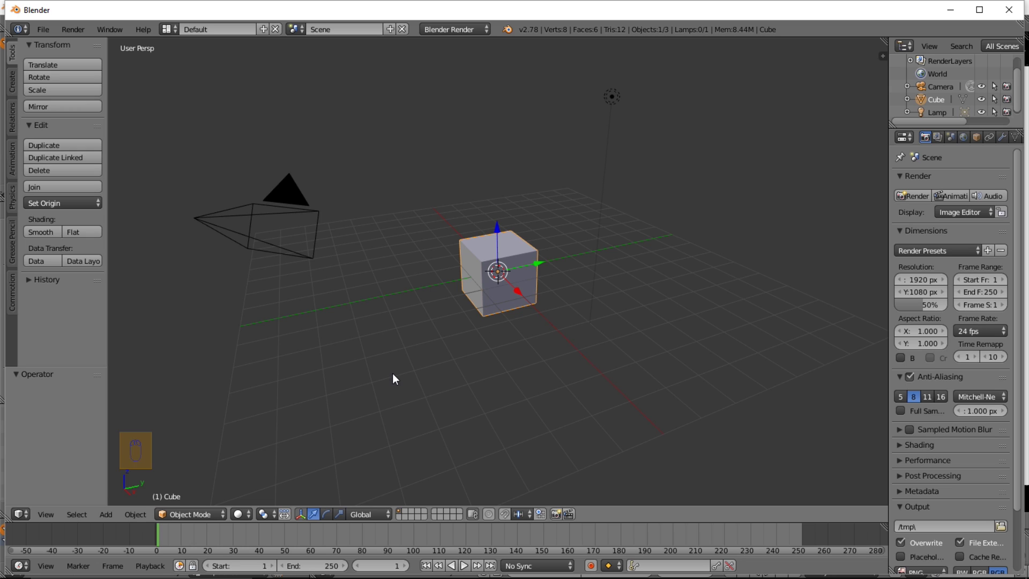
Switch to top view, align the camera to it, and delete the default cube.
key("KP_7")
key("KP_7")
key("KP_7")
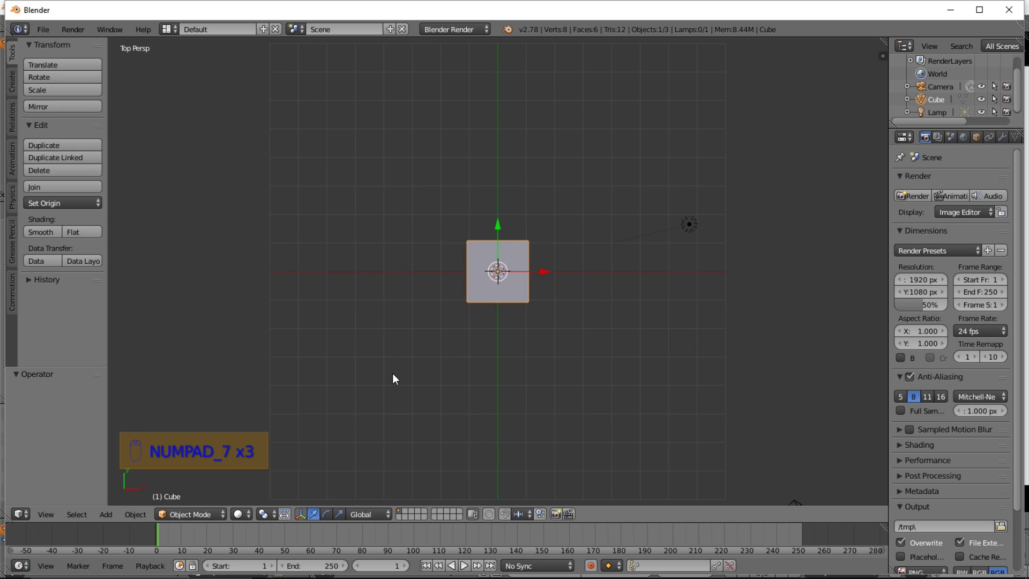
key("ctrl+alt+KP_0")
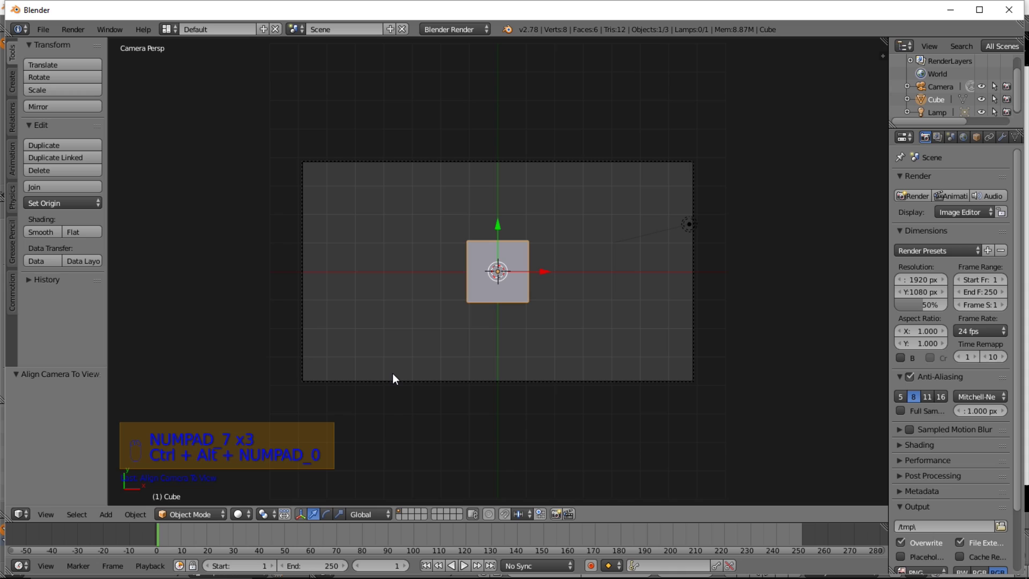
key("x")
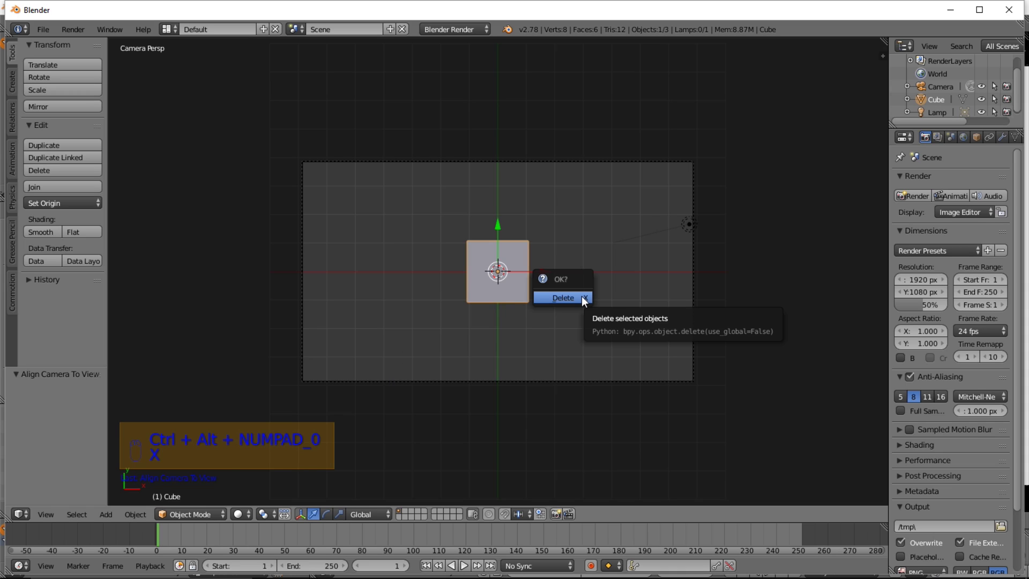
left_click(581, 297)
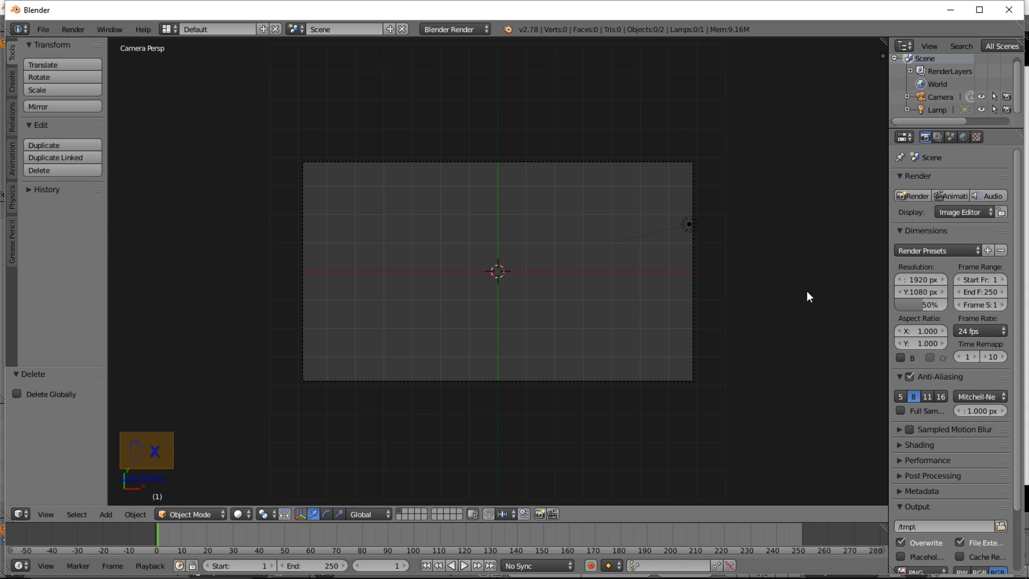
Turn off Outline Selected, Relationship Lines and Grid Floor in the viewport Display settings.
key("n")
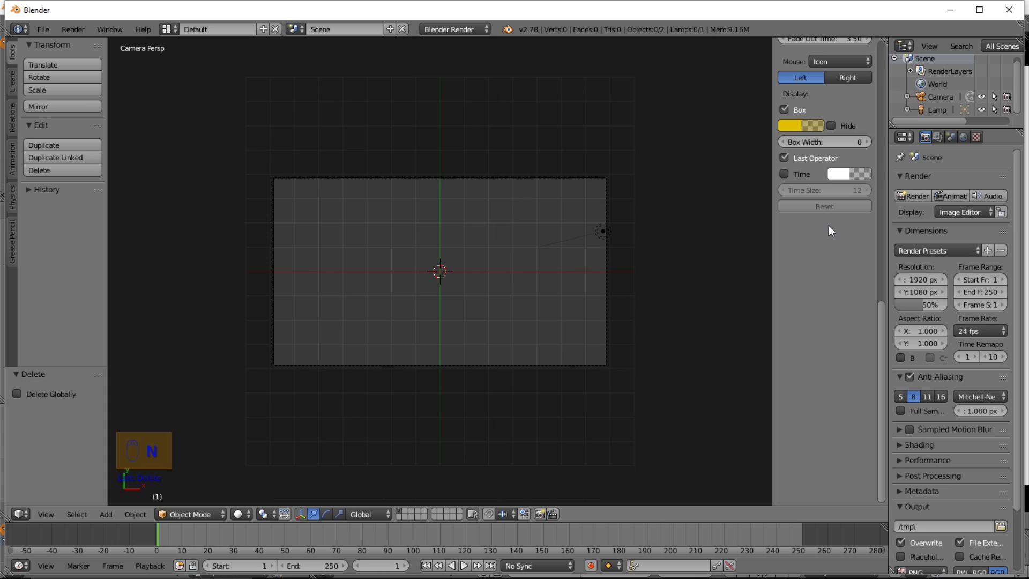
scroll(828, 225, "up", 15)
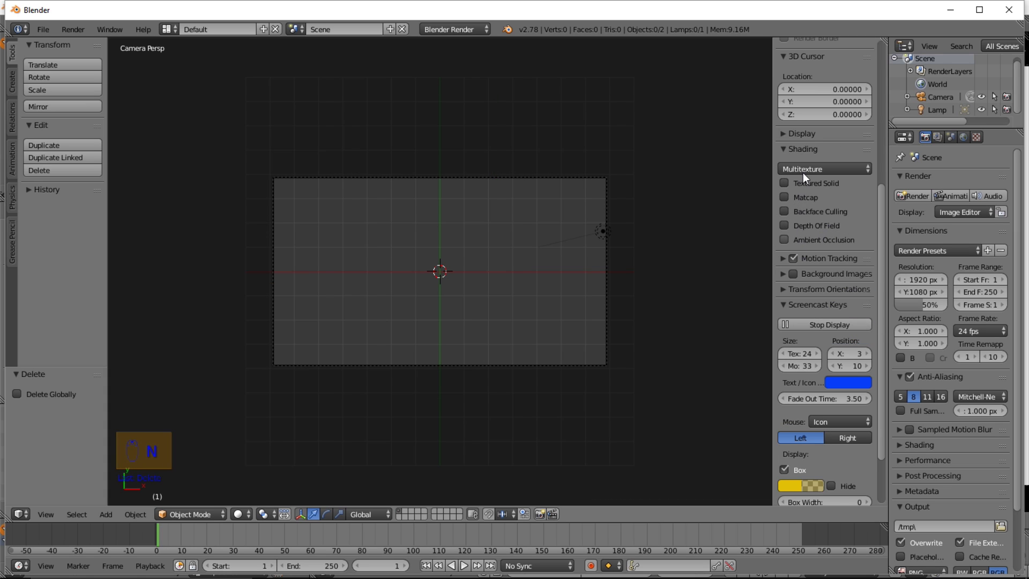
left_click(806, 134)
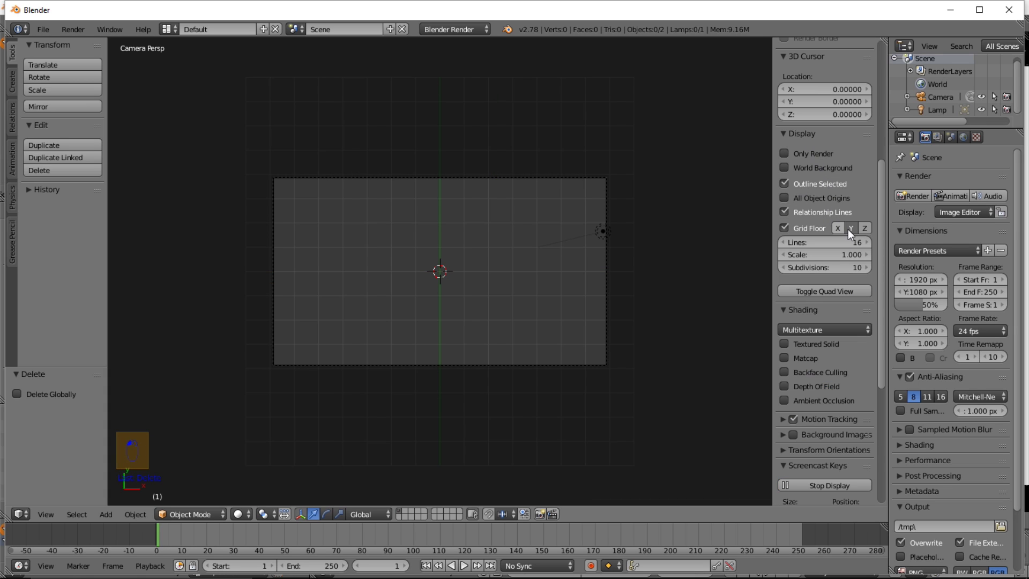
left_click(790, 183)
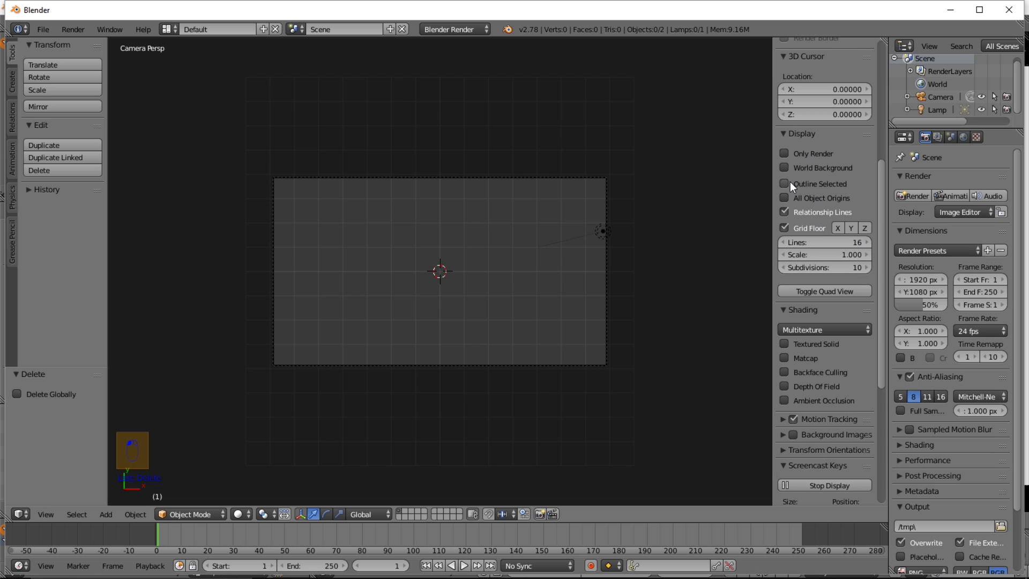
left_click(794, 212)
left_click(785, 228)
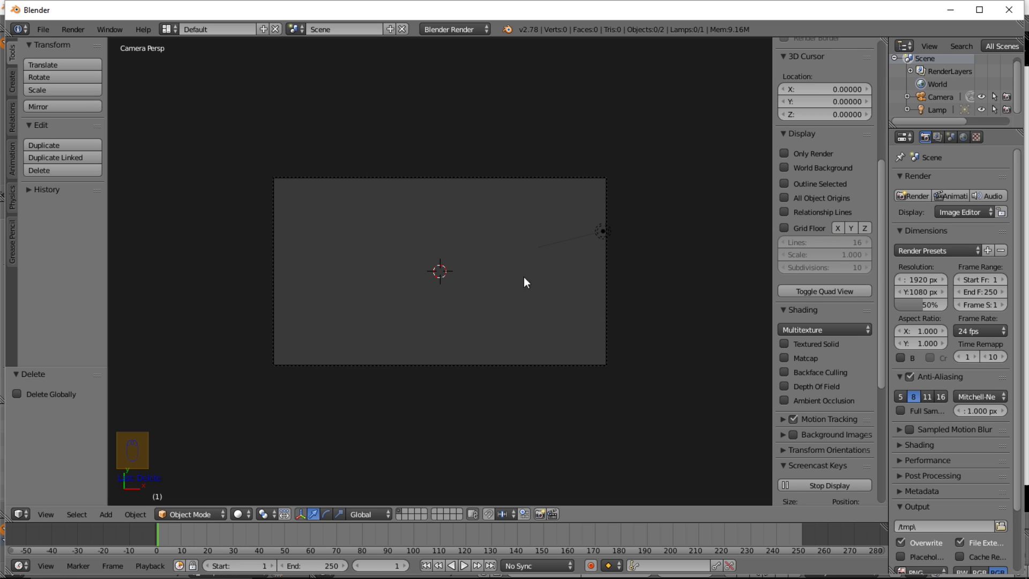
Delete the lamp and pan and zoom to centre the camera frame.
right_click(599, 237)
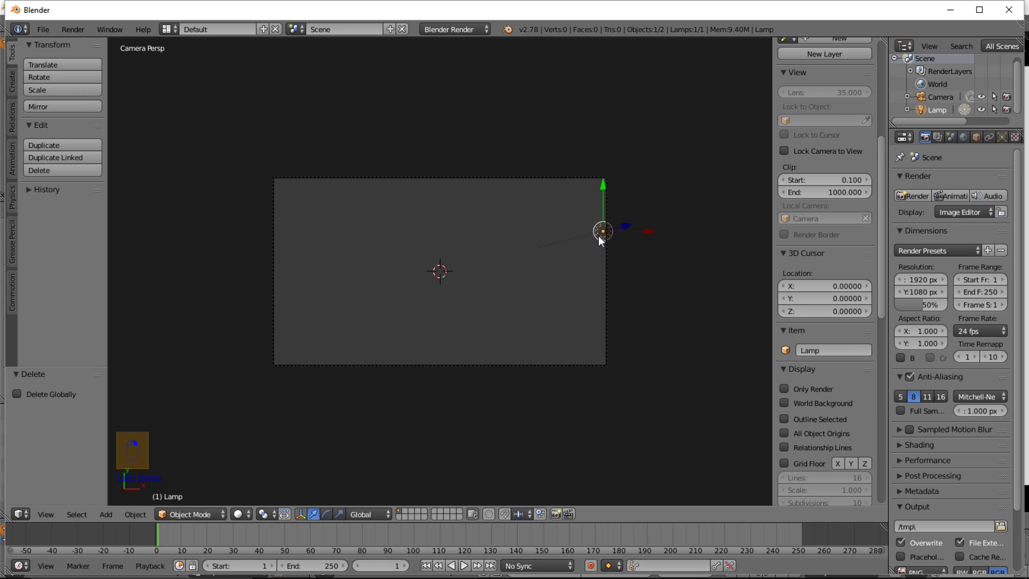
key("x")
left_click(597, 236)
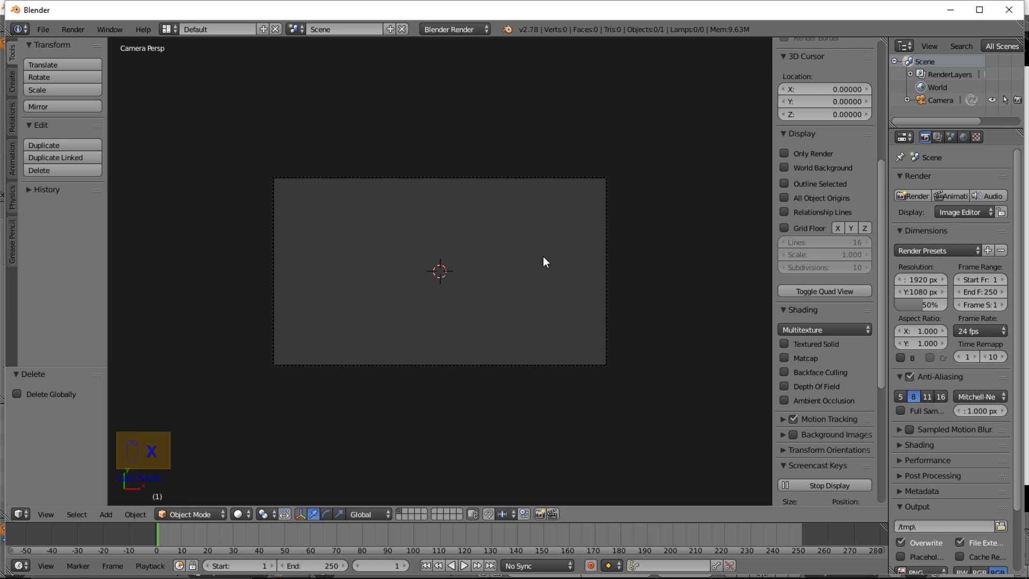
middle_click_drag(542, 257, 599, 257, "shift")
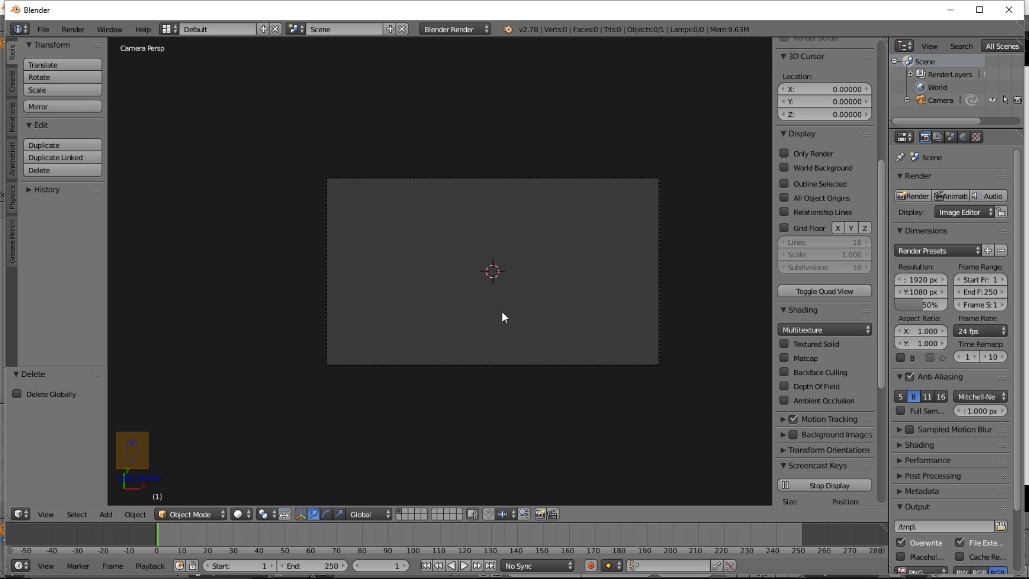
scroll(499, 313, "up", 3)
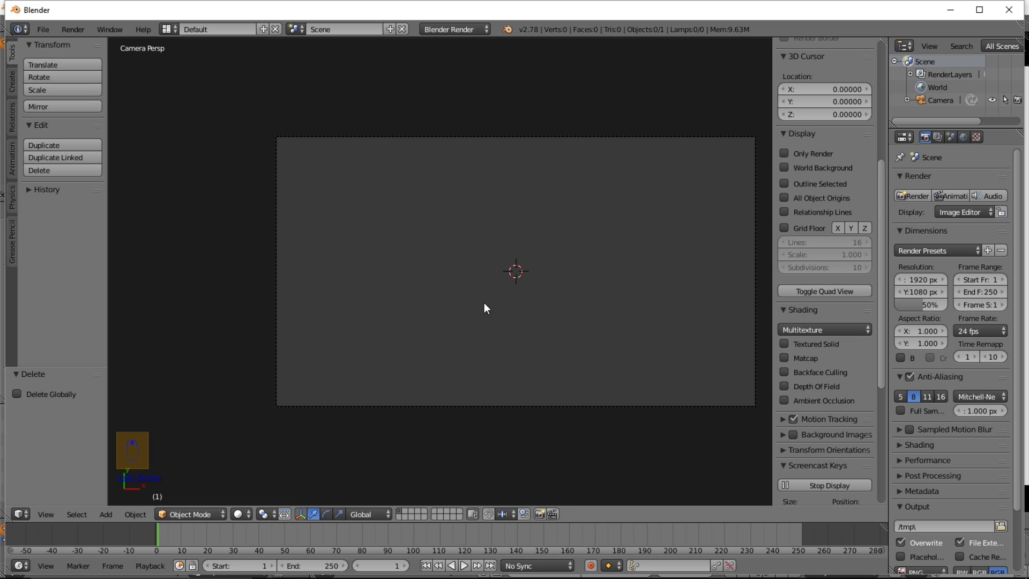
middle_click_drag(484, 308, 476, 301, "shift")
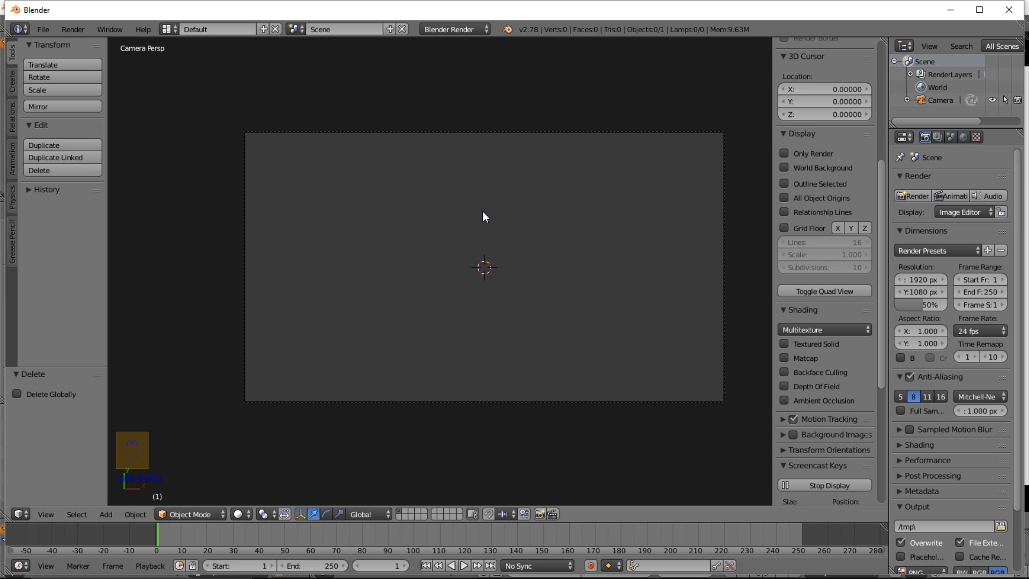
Maximize the window and append the Vertical Blinds group from Desktop's Ultimate Motion Elements V1.1.blend.
left_click(981, 10)
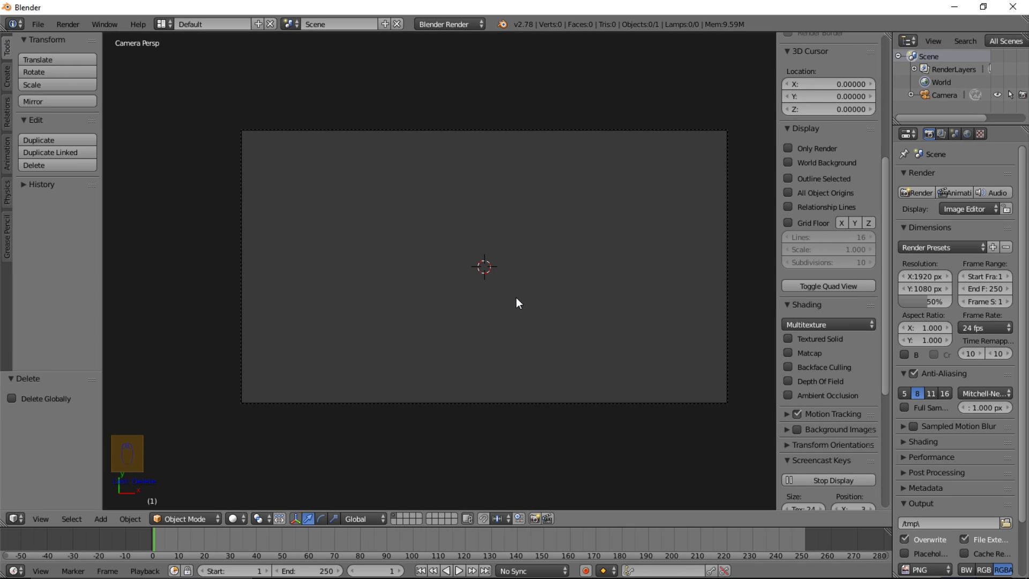
left_click(42, 25)
left_click(103, 224)
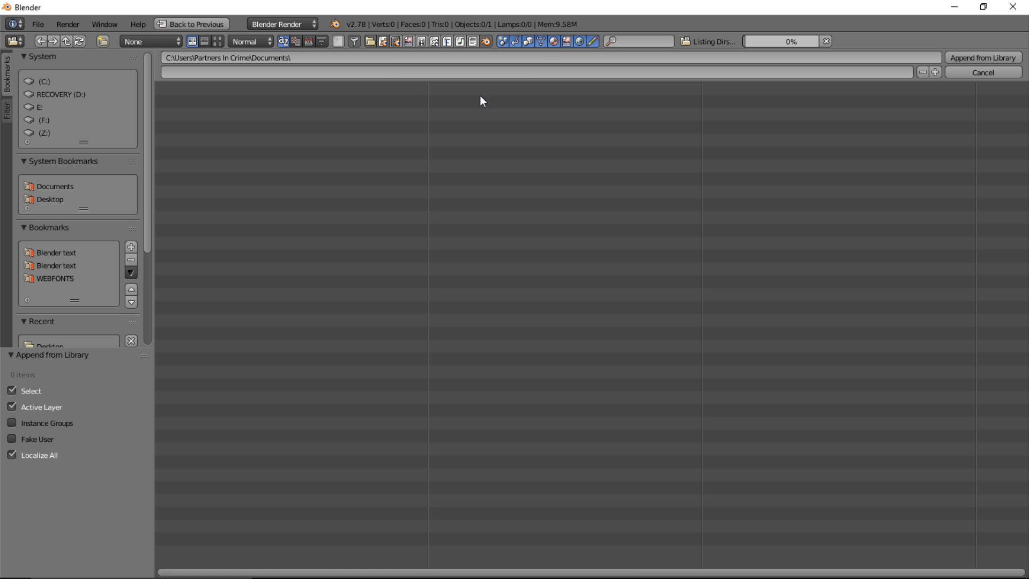
scroll(113, 289, "down", 5)
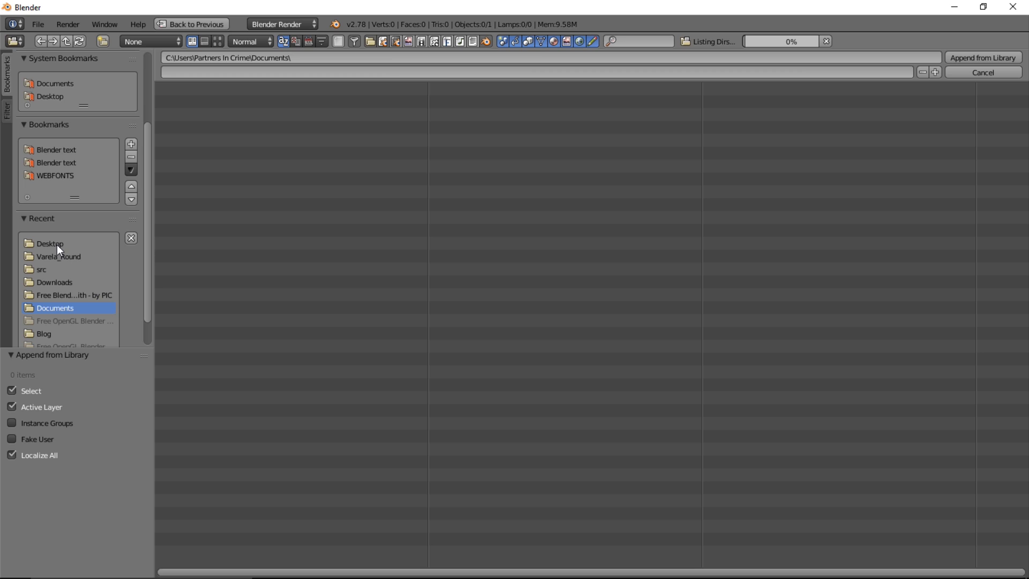
left_click(57, 244)
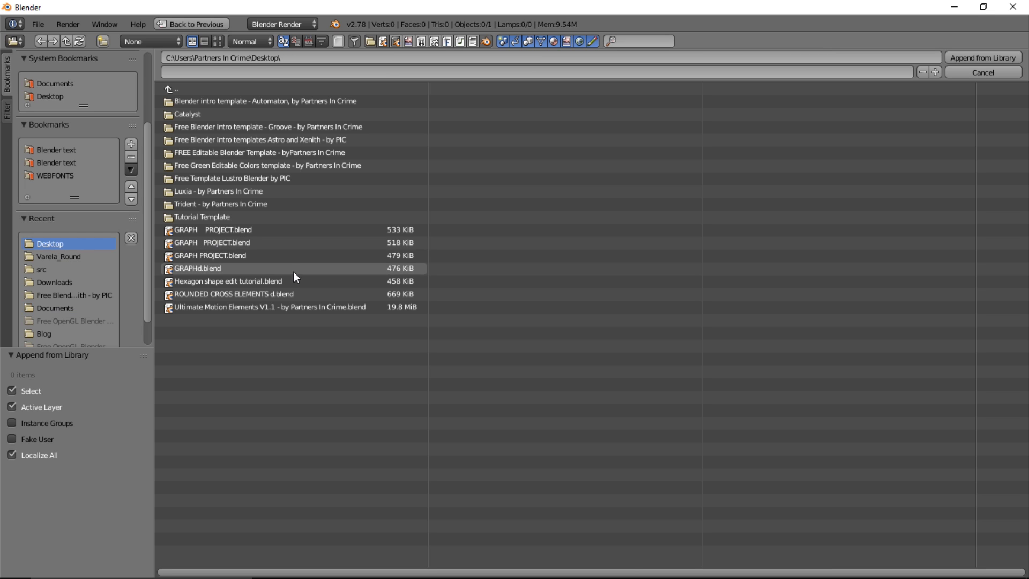
double_click(207, 310)
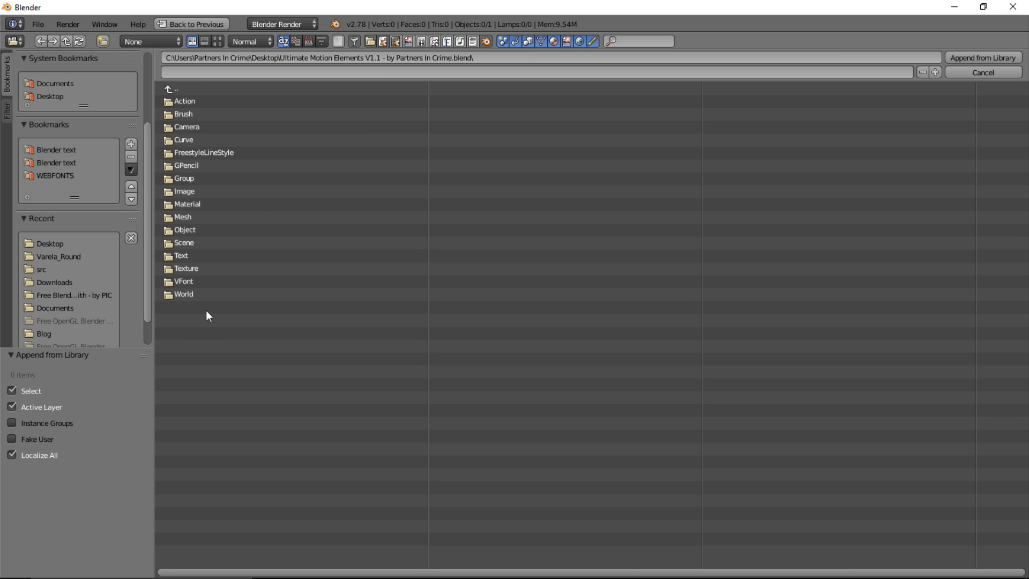
left_click(224, 182)
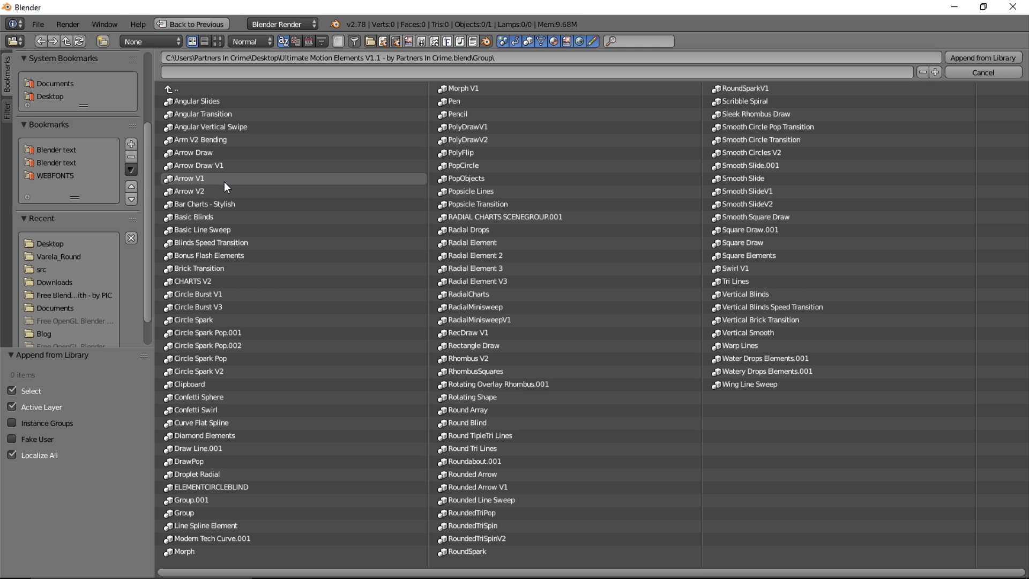
left_click(769, 295)
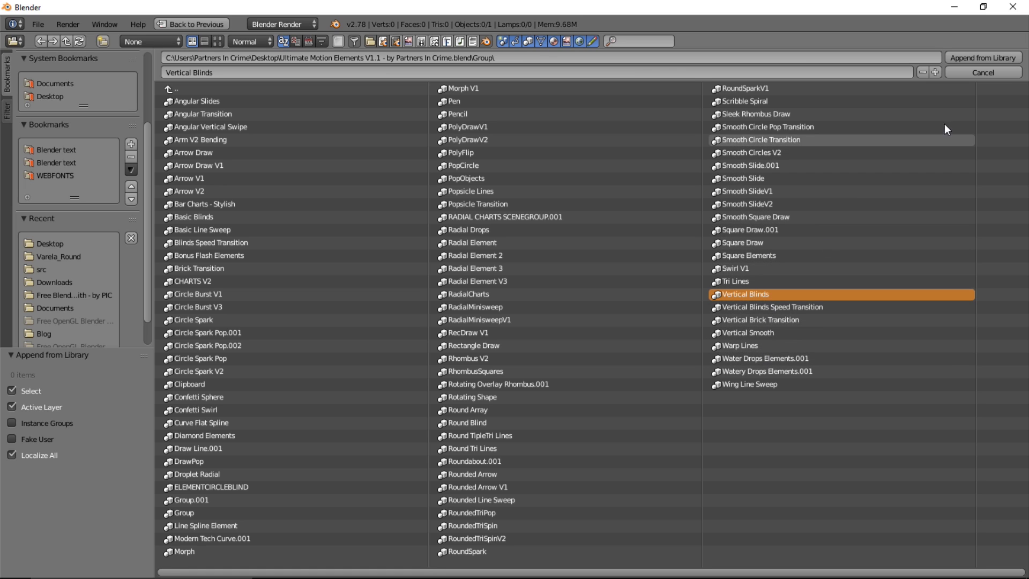
left_click(971, 59)
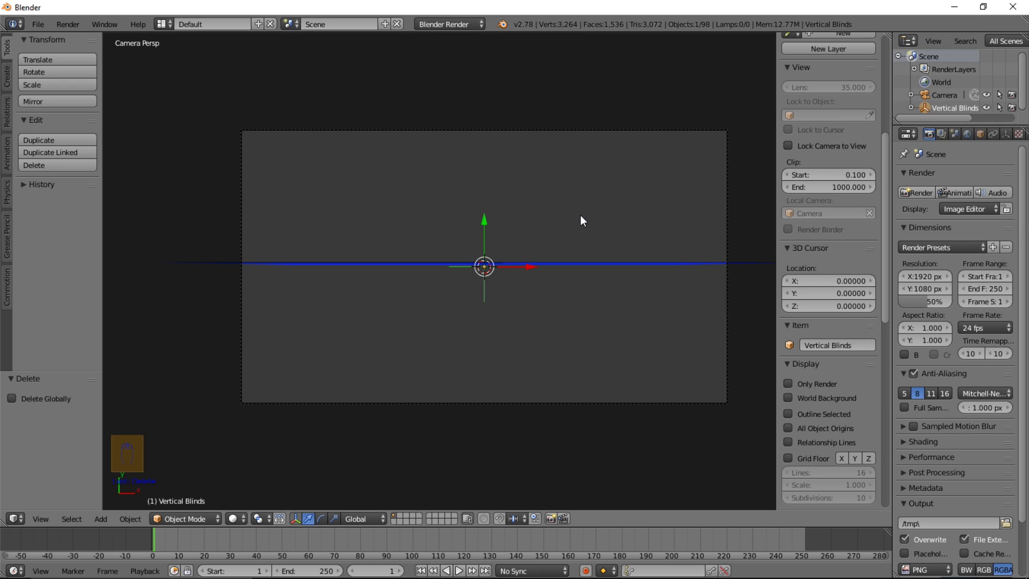
Clear the blinds' rotation and rotate them 90° on X to face the camera.
key("alt+r")
key("r")
key("x")
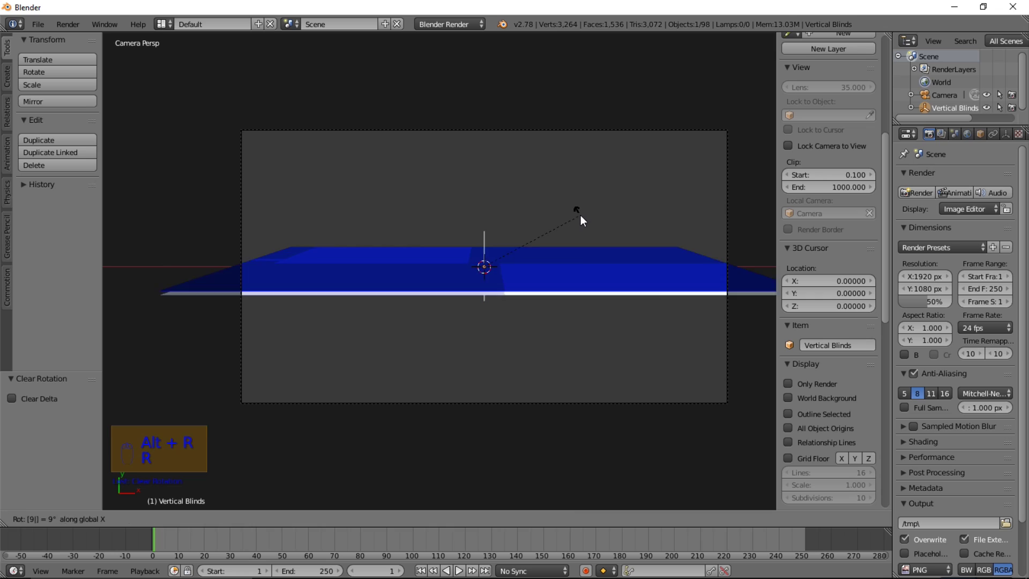
key("9")
key("0")
key("Return")
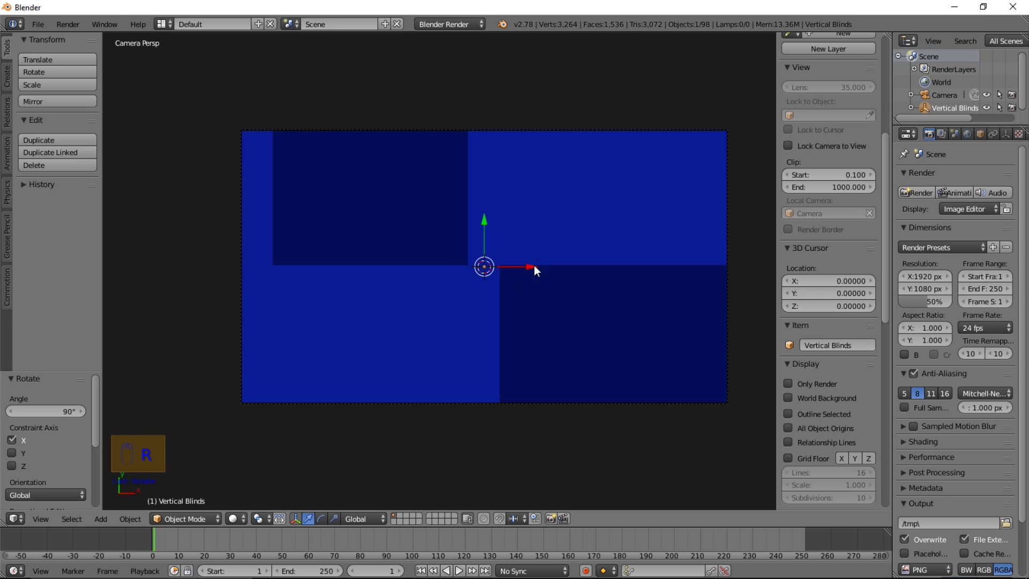
Switch viewport shading to Texture and play the blinds animation.
left_click(239, 517)
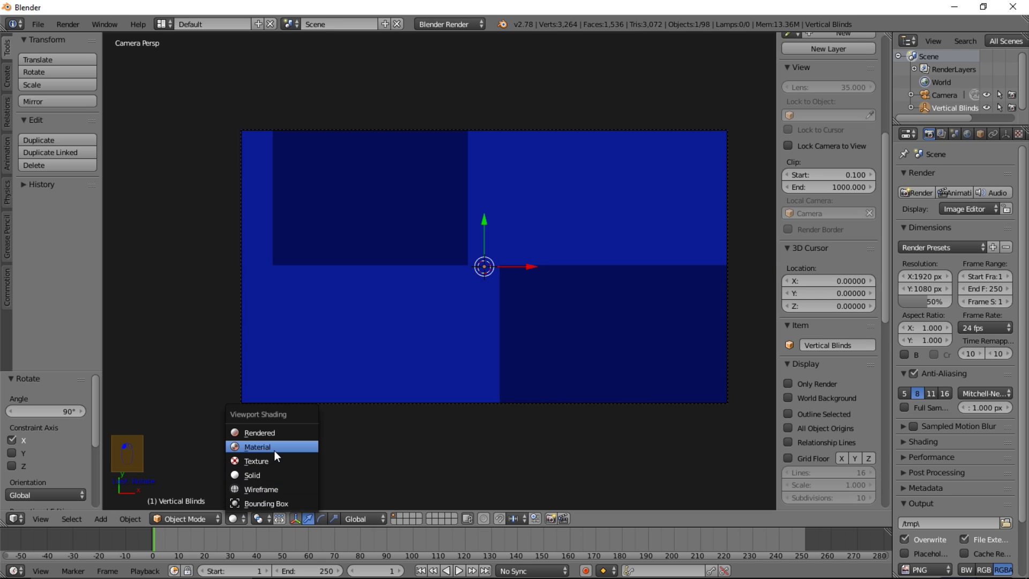
left_click(274, 460)
key("alt+a")
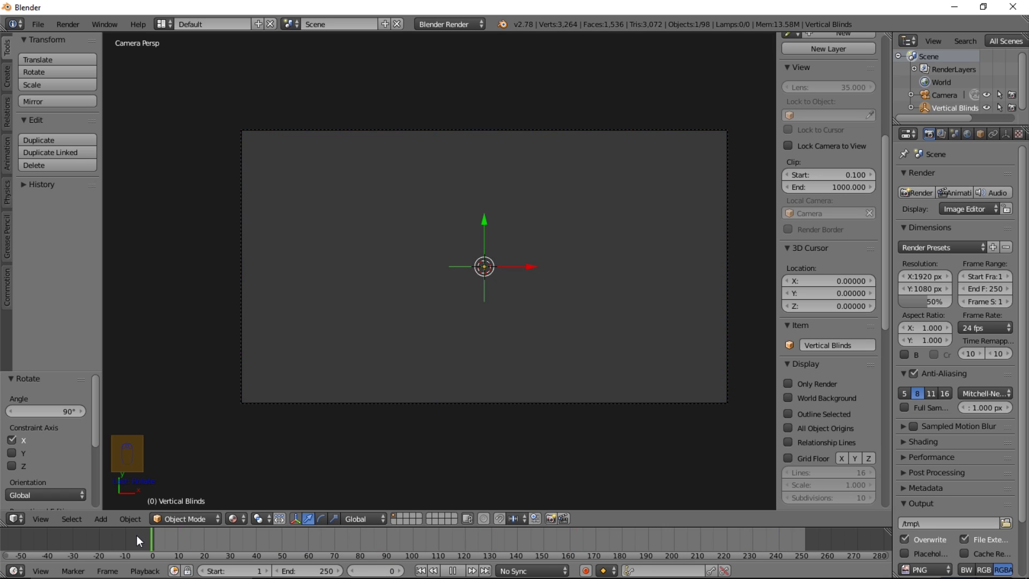
Preview the blinds animation and set the scene to 60 fps with AV-sync playback.
key("alt+a")
key("alt+a")
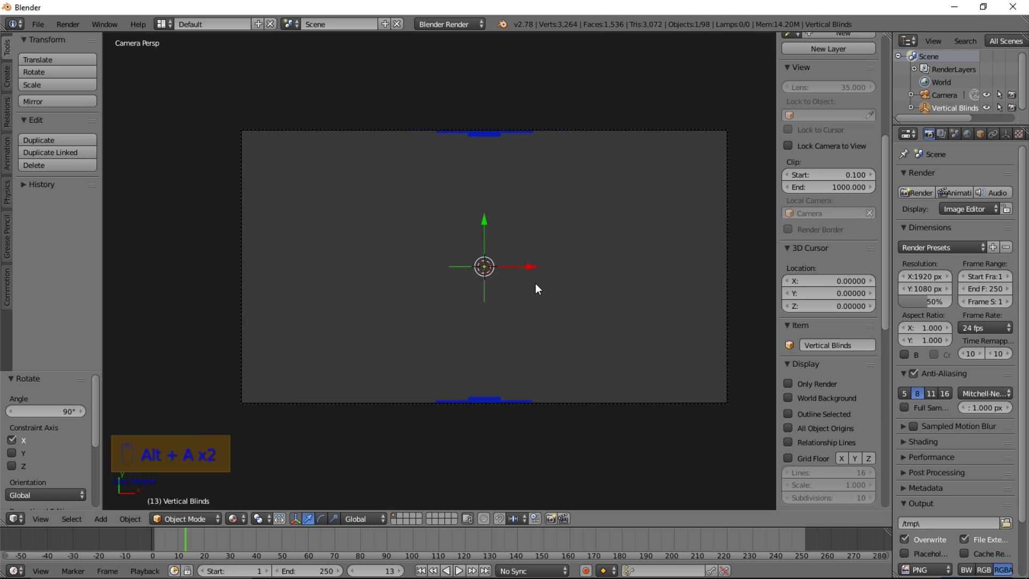
key("alt+a")
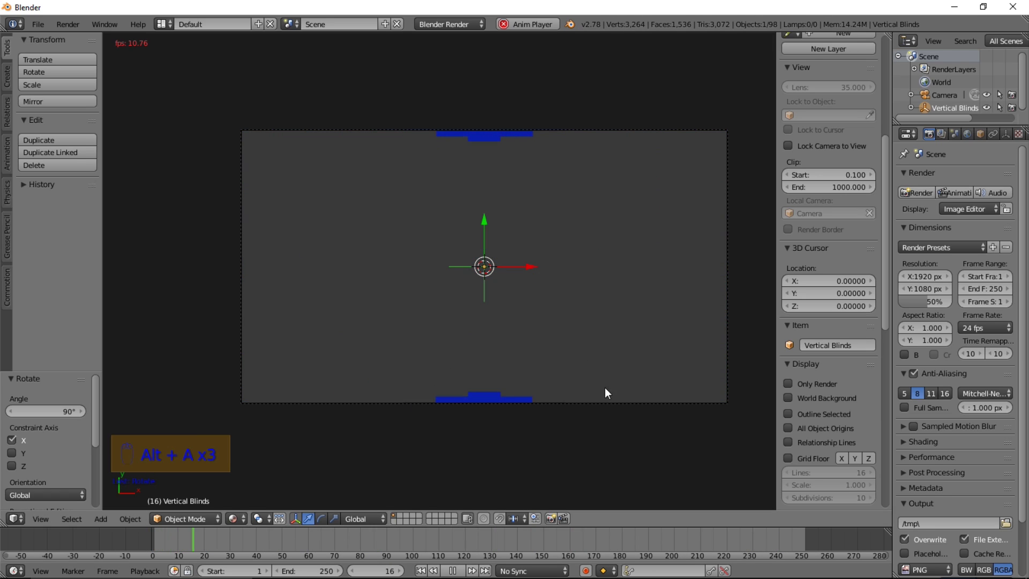
left_click(996, 326)
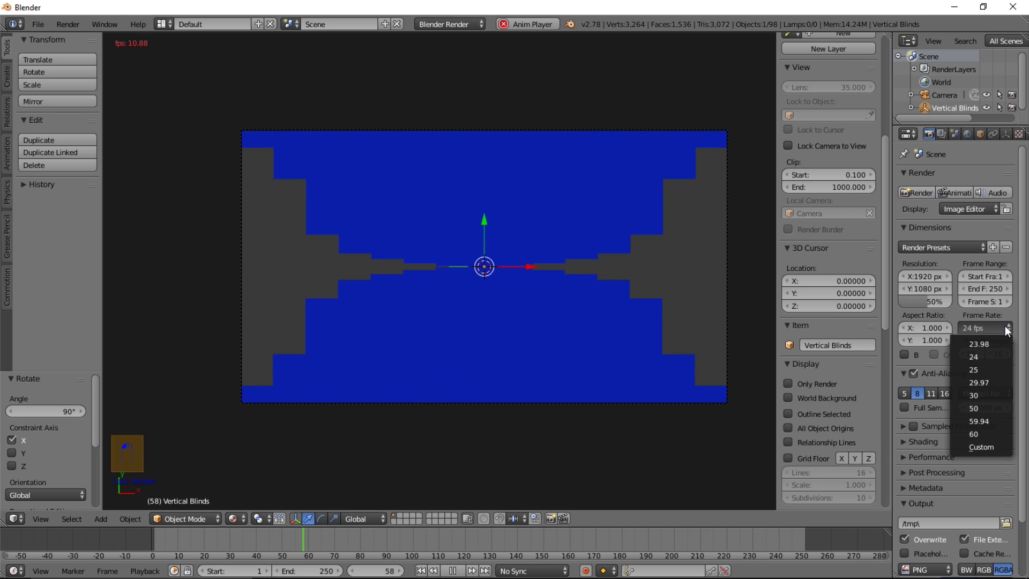
left_click(987, 434)
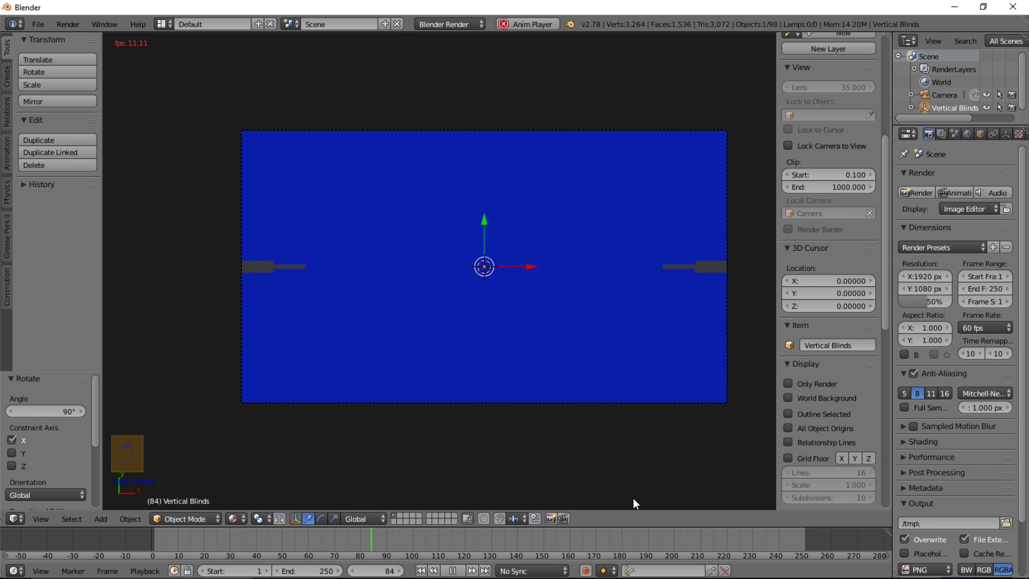
left_click(537, 569)
left_click(528, 524)
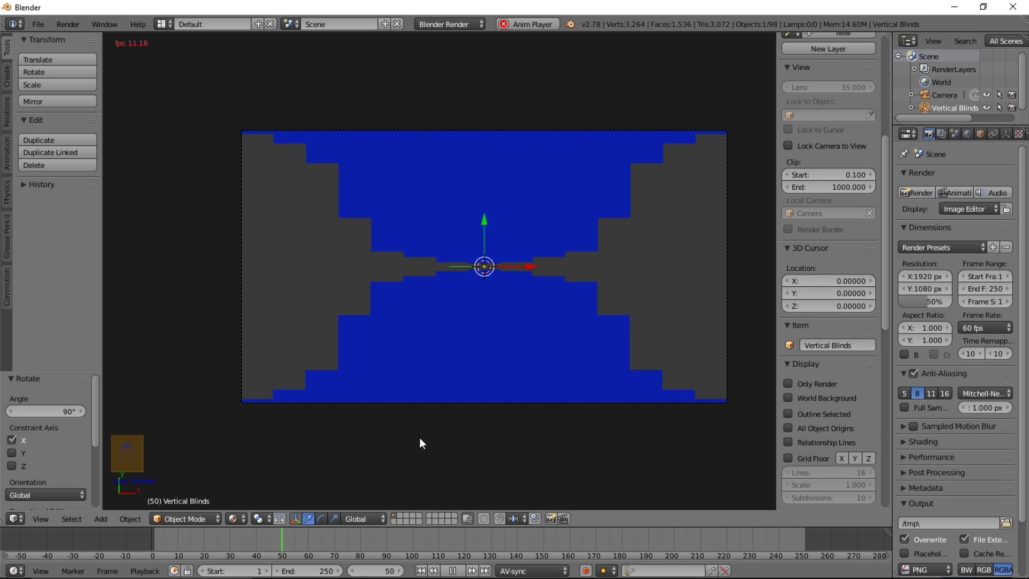
Replay the blinds wipe from around frame 24 and pause it at frame 41.
left_click(212, 540)
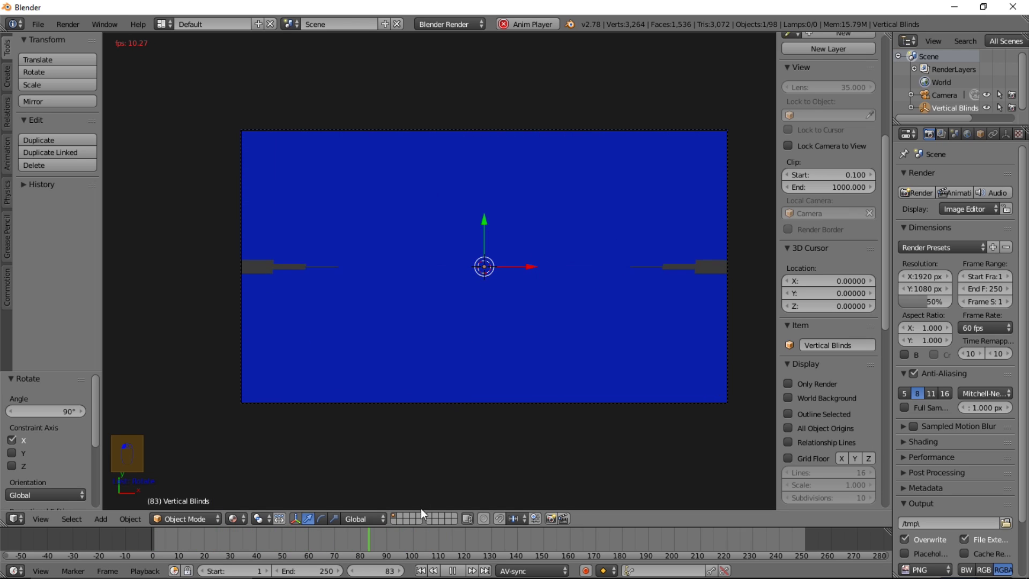
left_click(452, 570)
left_click(215, 539)
key("alt+a")
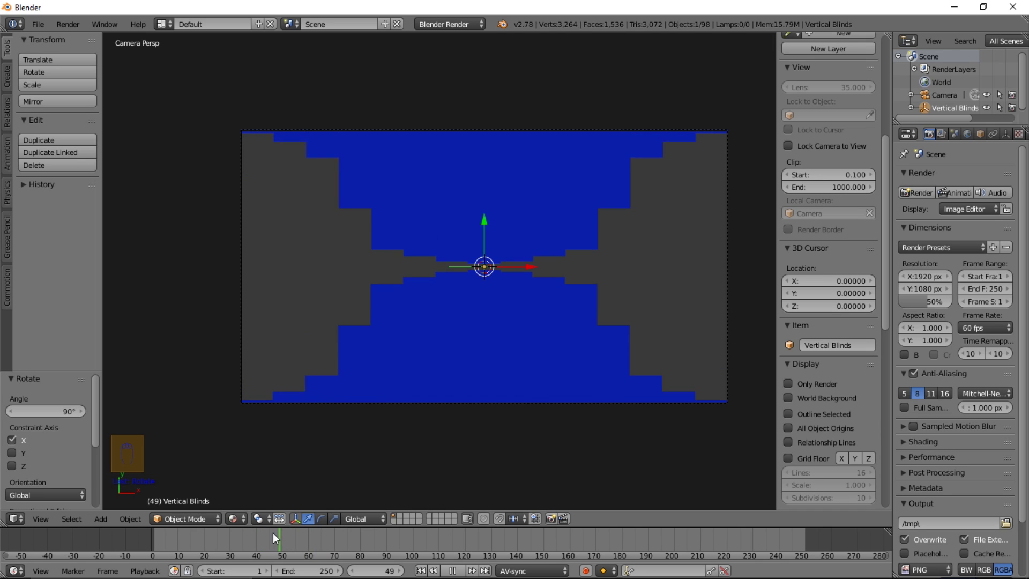
key("alt+a")
scroll(448, 235, "up", 2)
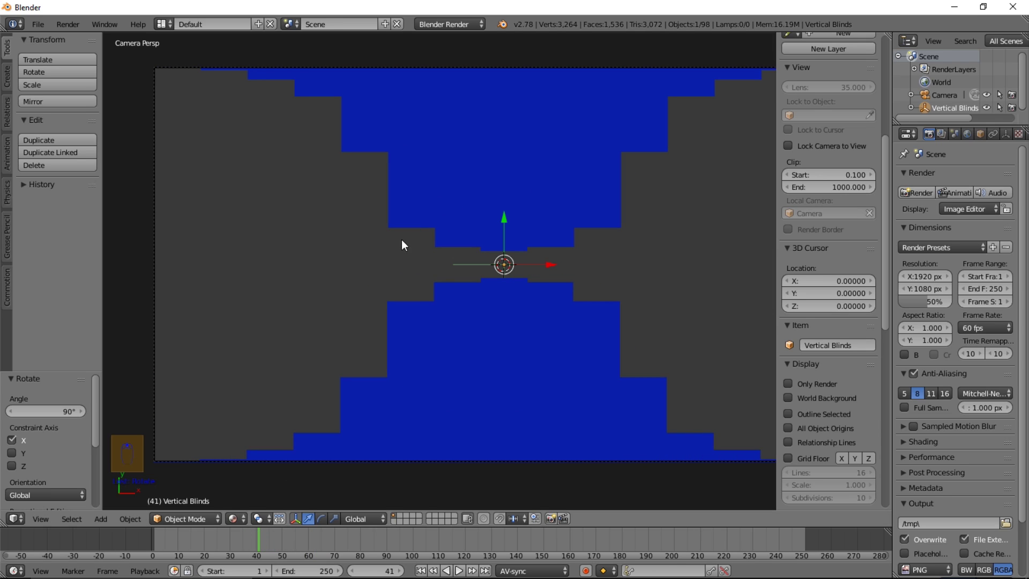
Select Plane.040 and all blind planes sharing its material, then start moving them with G.
right_click(402, 209)
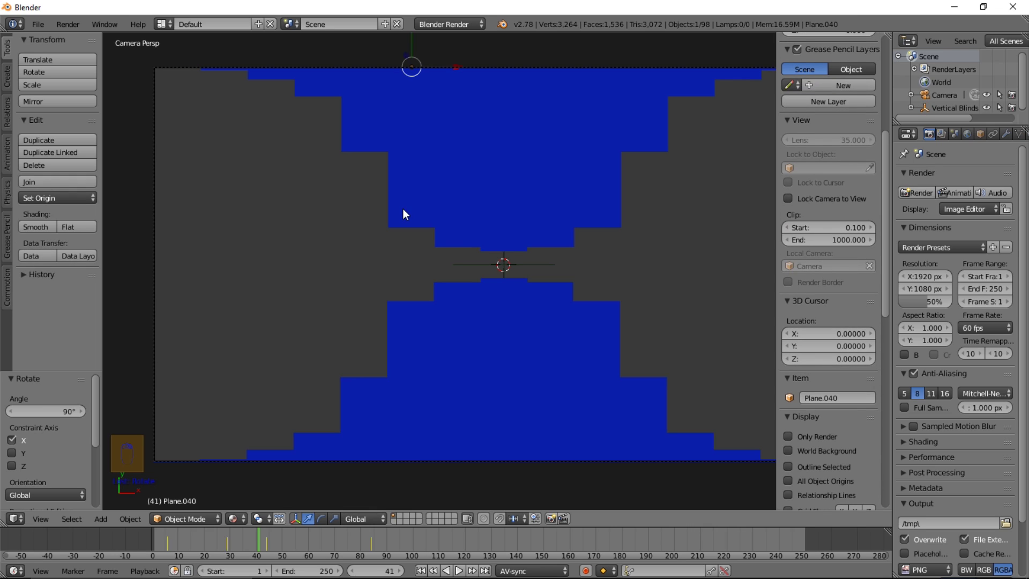
key("shift+l")
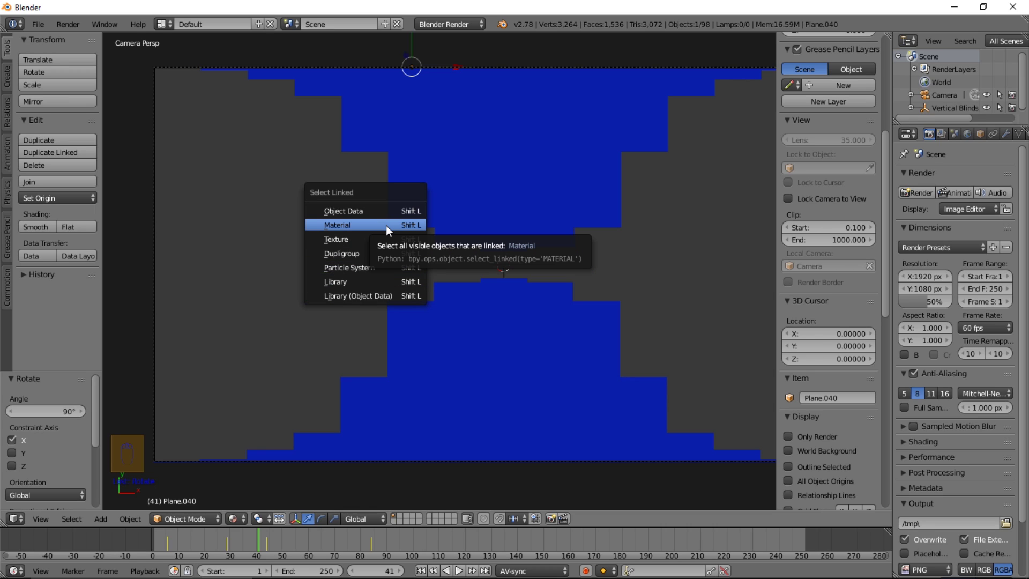
left_click(386, 227)
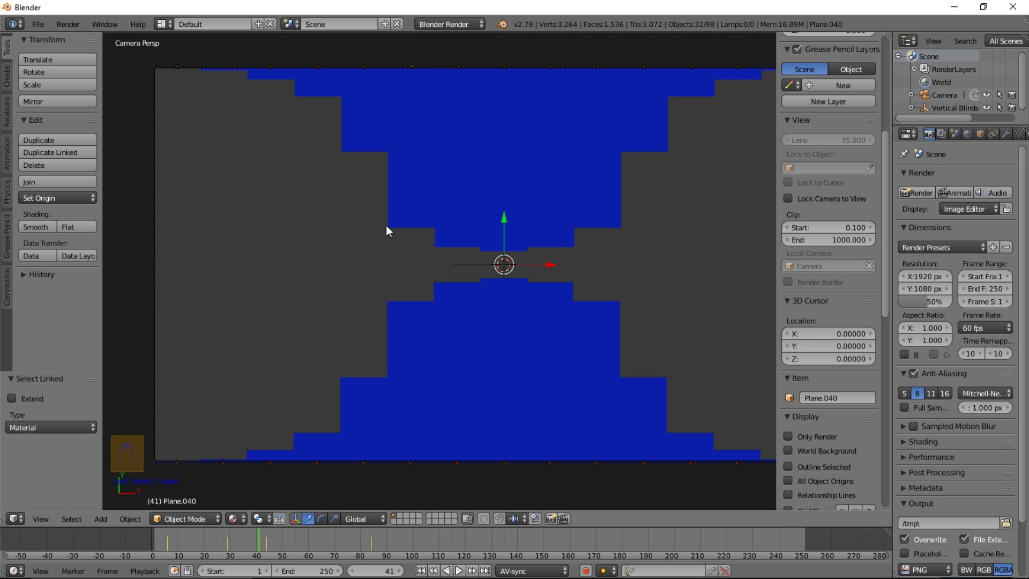
key("g")
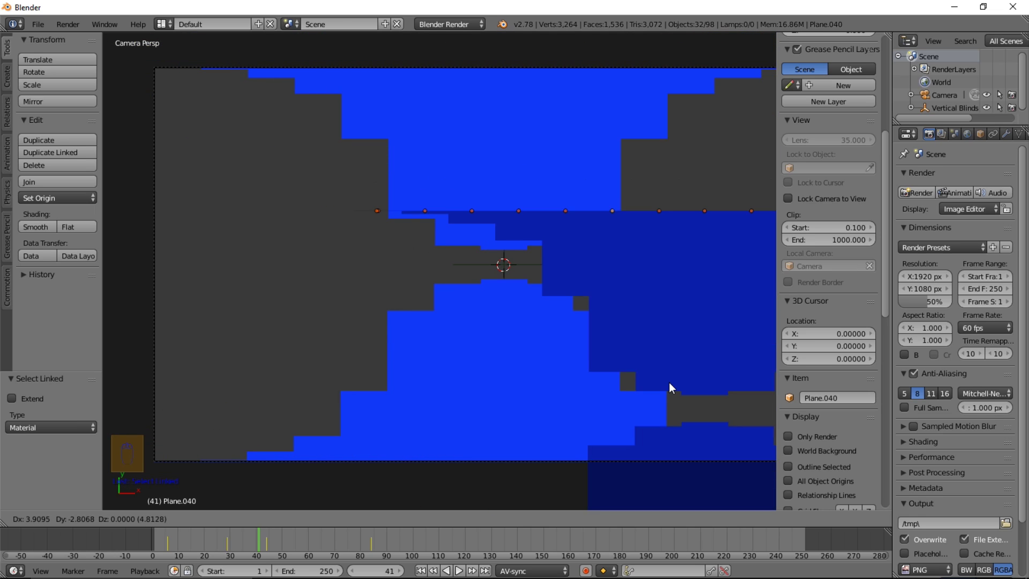
Cancel the move and turn a new left split area into a Dope Sheet.
key("Escape")
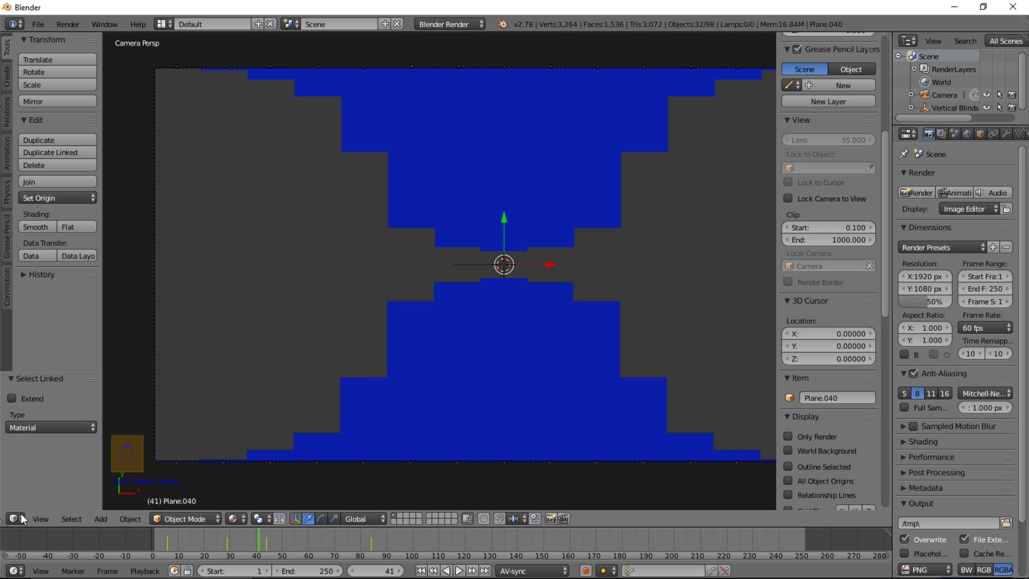
left_click_drag(2, 524, 306, 520)
left_click(13, 519)
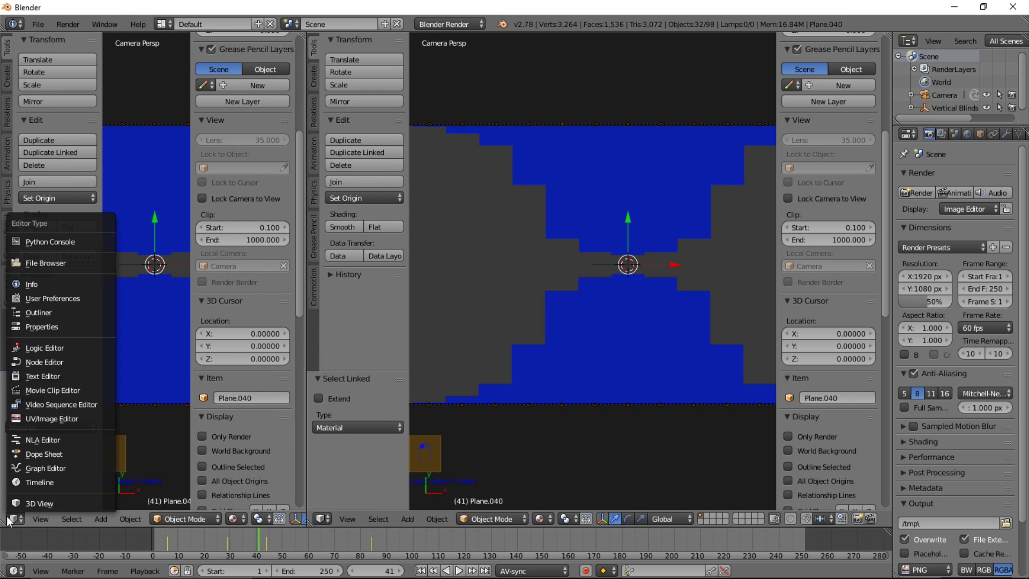
left_click(67, 453)
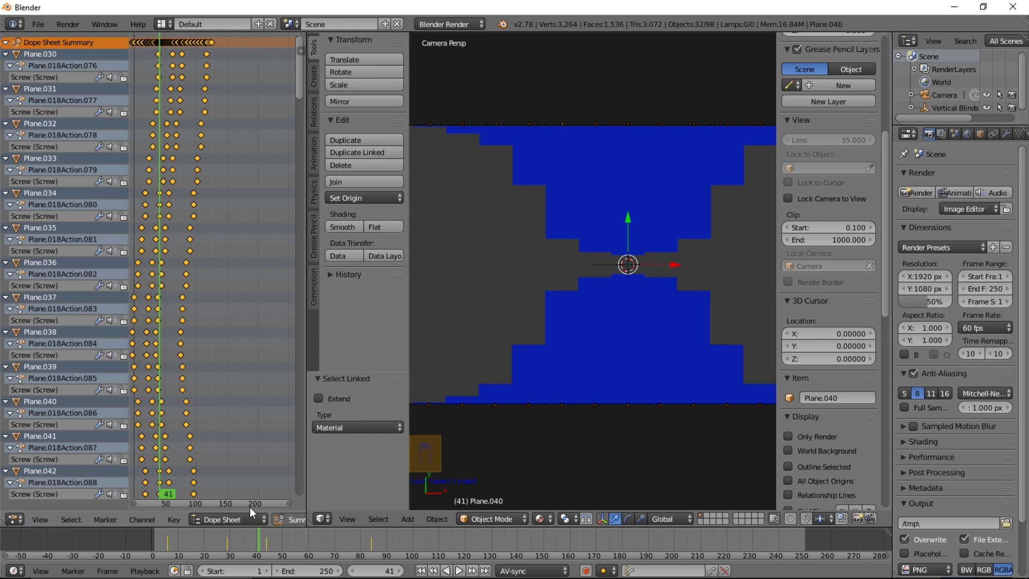
scroll(263, 518, "down", 4)
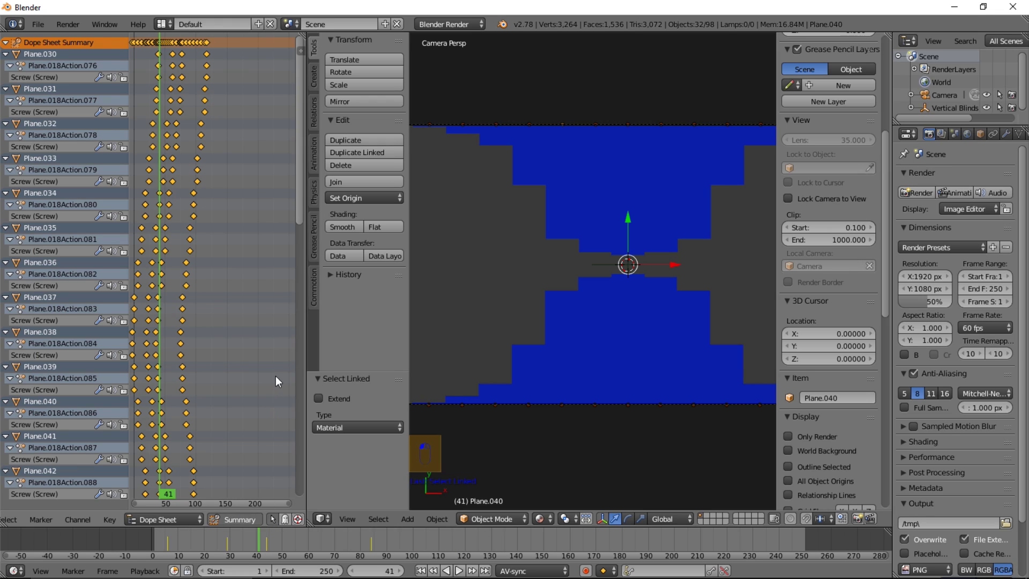
Slide the blind planes' keyframes later in time and preview the timing, stopping at frame 51.
key("g")
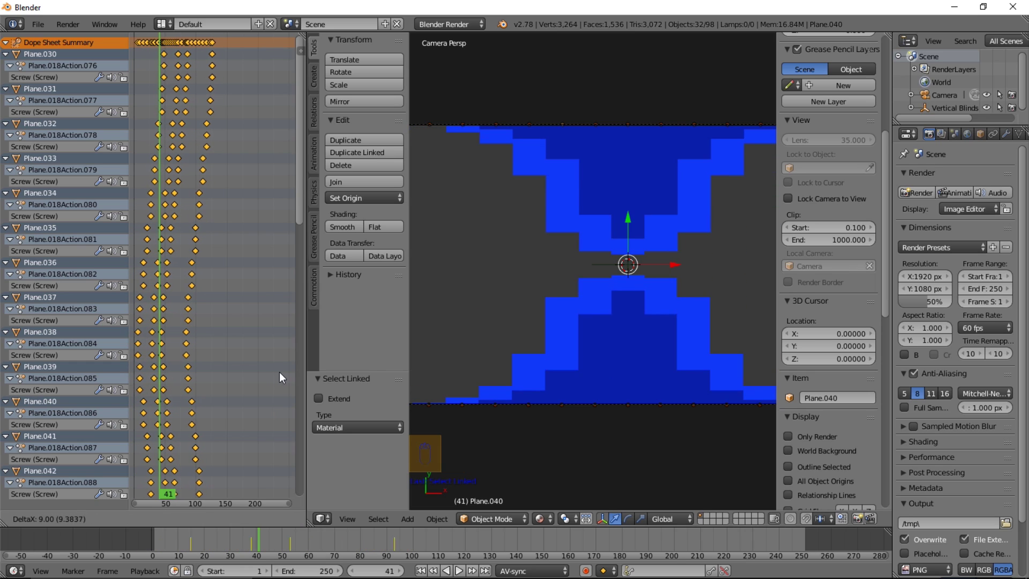
left_click(277, 373)
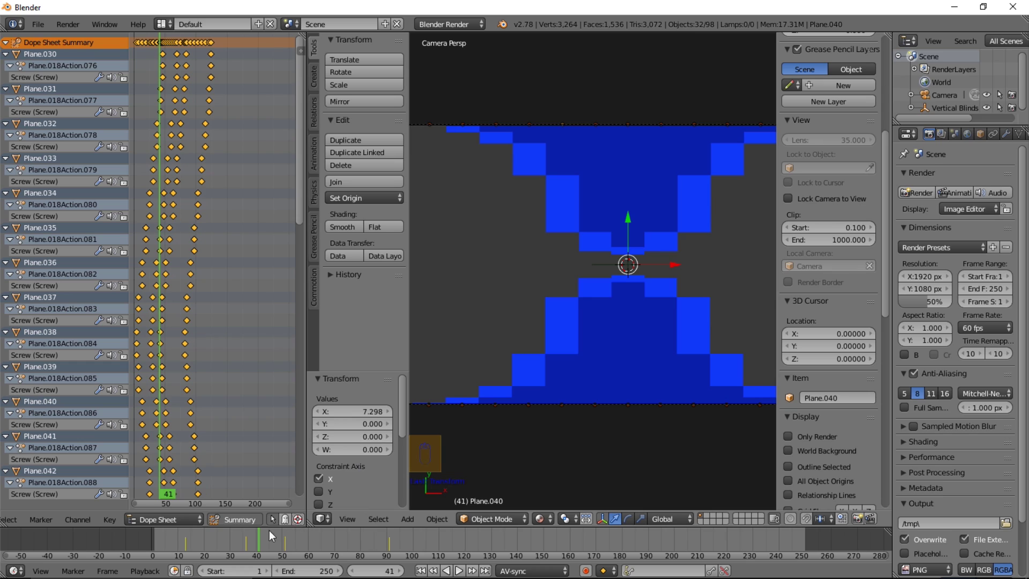
key("shift+Left")
key("alt+a")
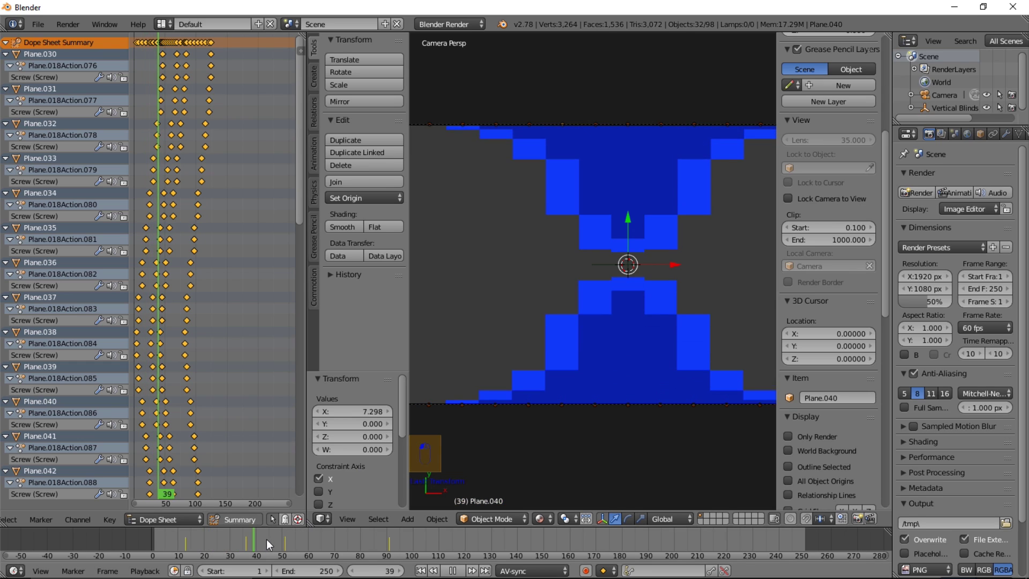
key("shift+Left")
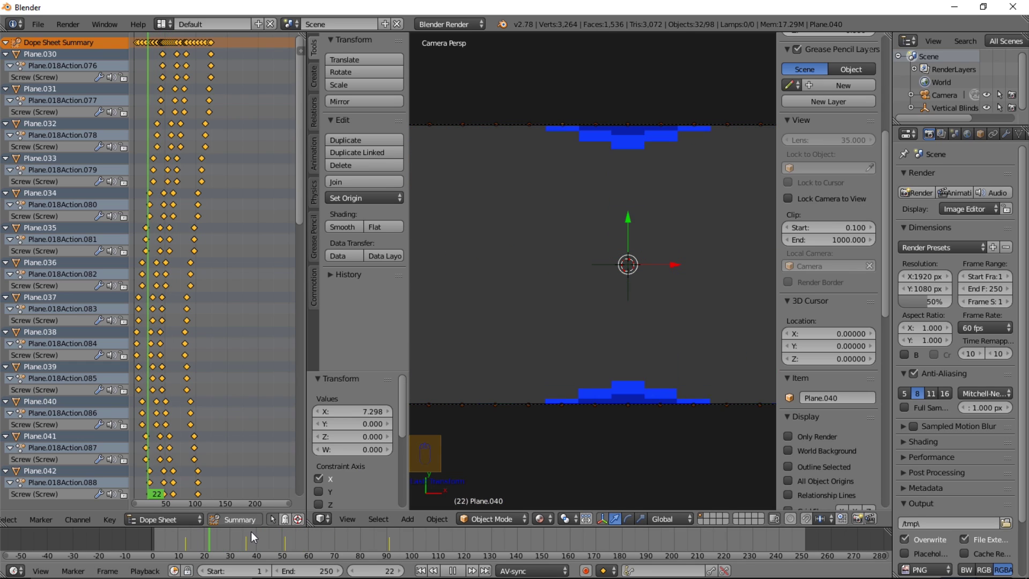
key("alt+a")
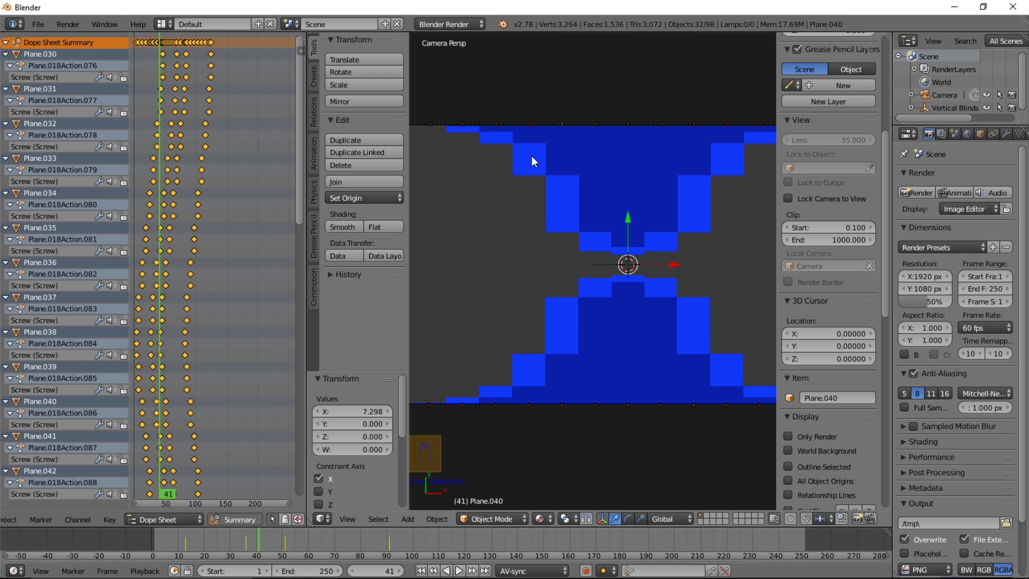
key("alt+a")
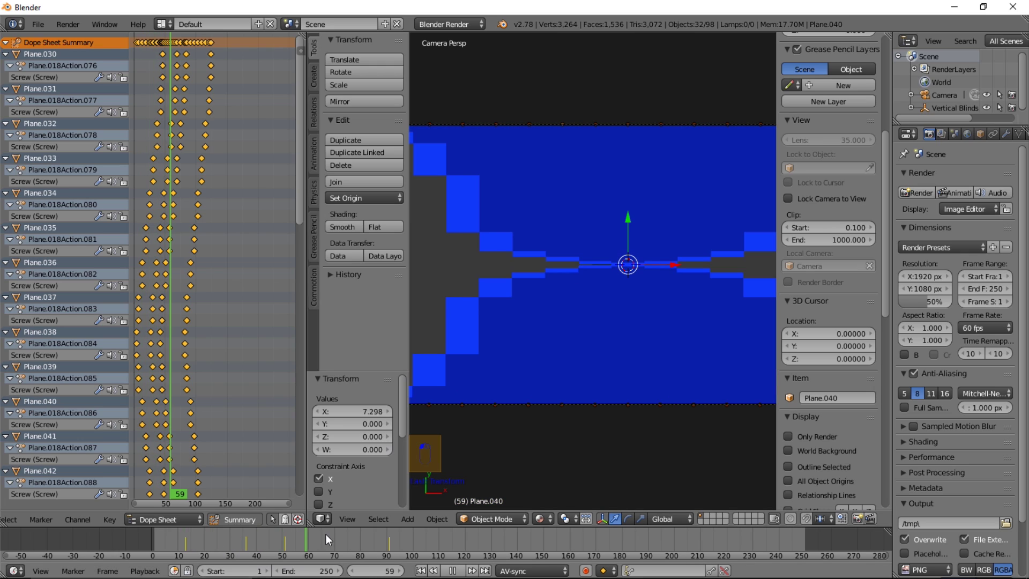
left_click(285, 533)
key("alt+a")
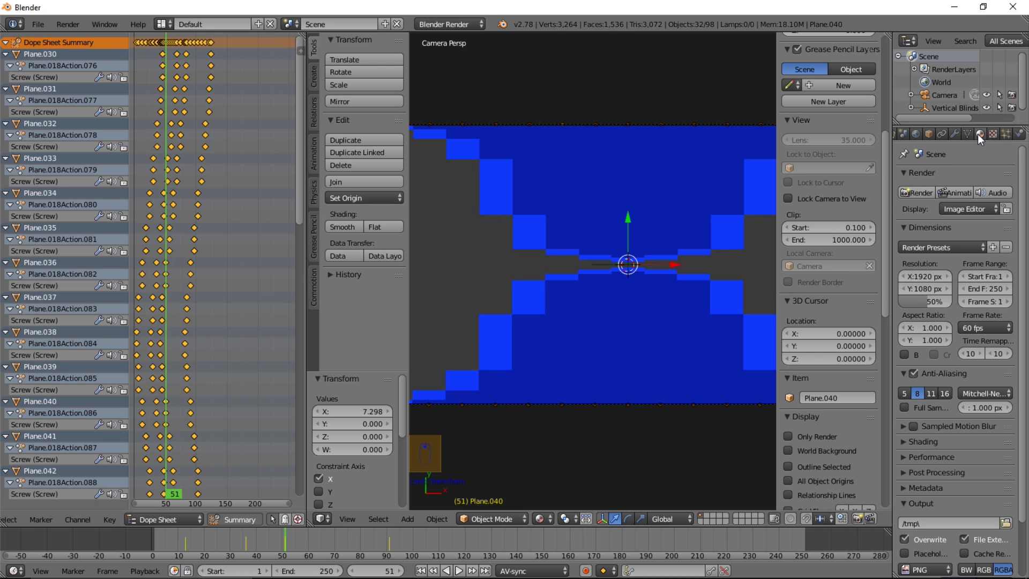
Change the Vertical Blinds.003 diffuse colour of the darker blinds to red.
left_click(977, 135)
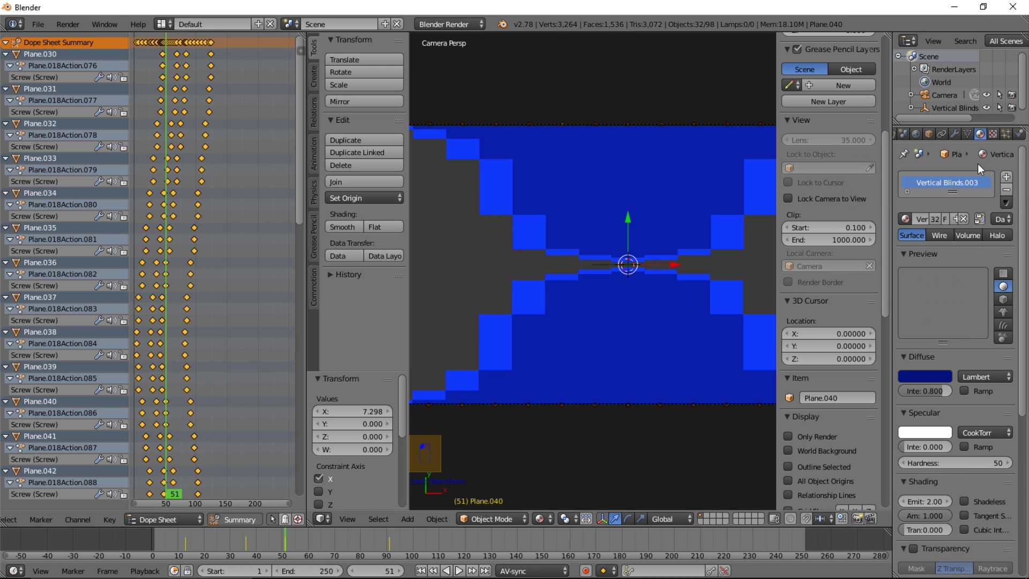
left_click(934, 372)
left_click_drag(922, 223, 882, 293)
left_click(877, 291)
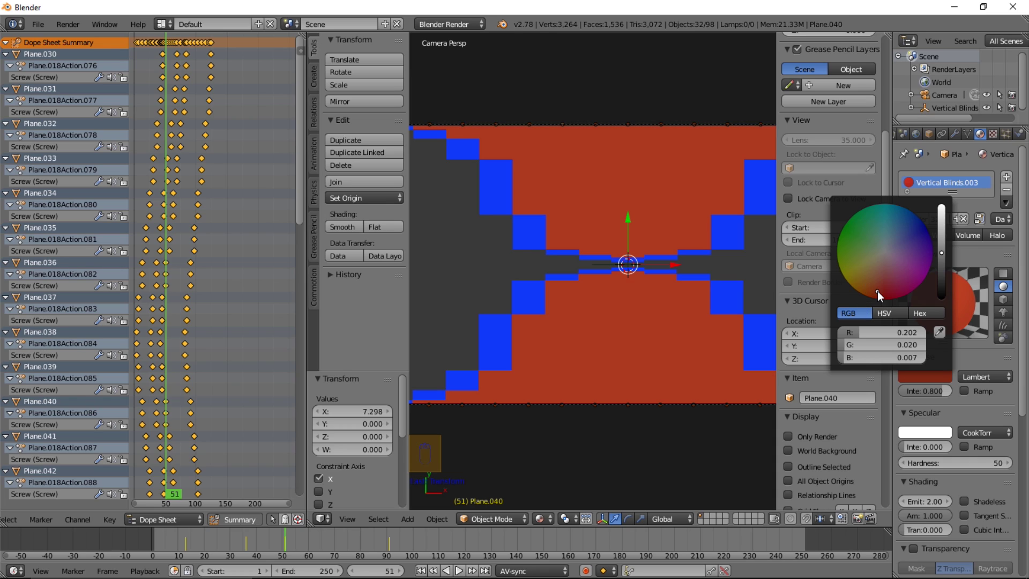
Make the lighter blinds' Vertical Blinds.002 material peach, then replay and scrub to frame 35.
right_click(534, 295)
left_click(924, 376)
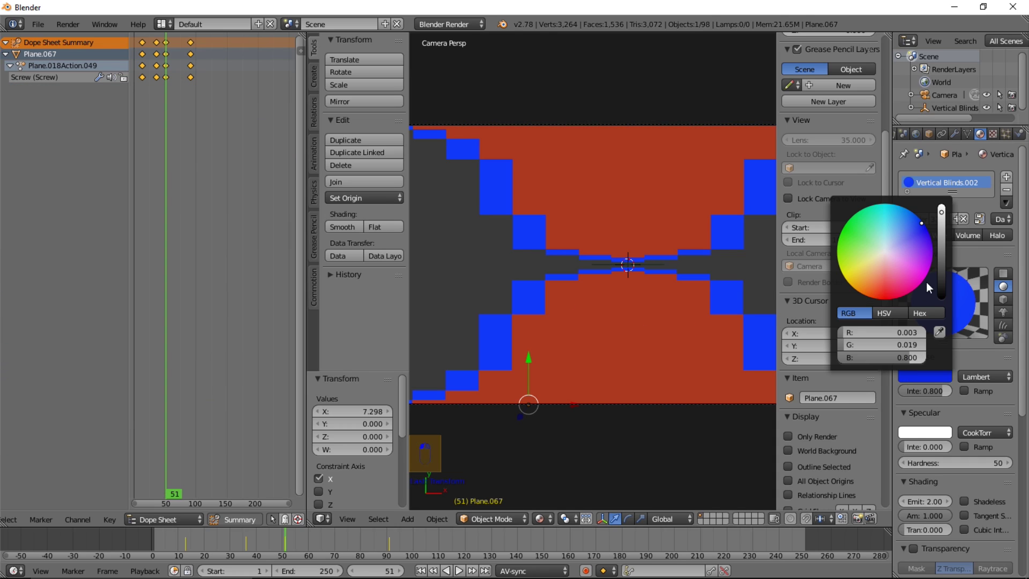
left_click(880, 275)
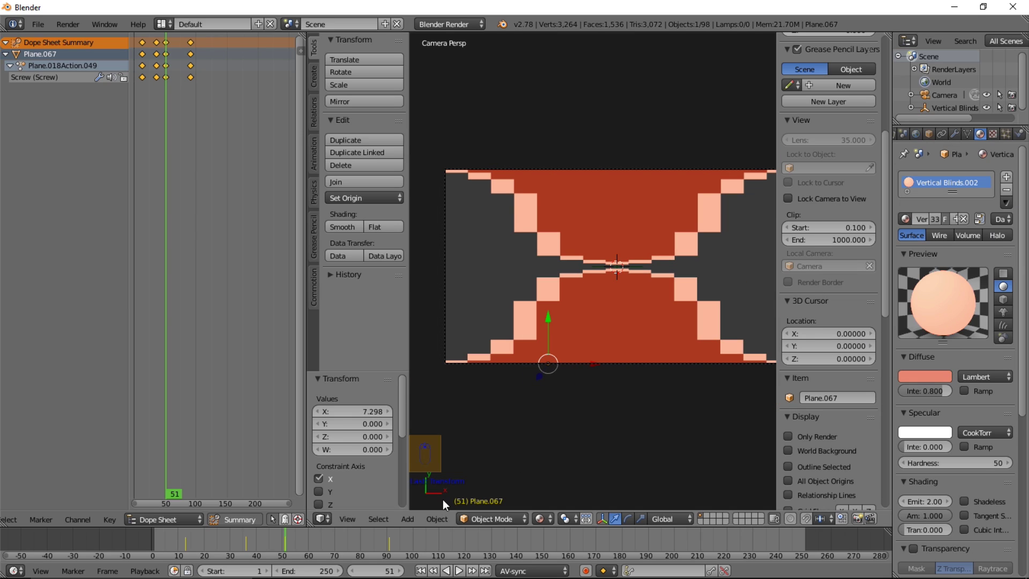
key("shift+Left")
key("alt+a")
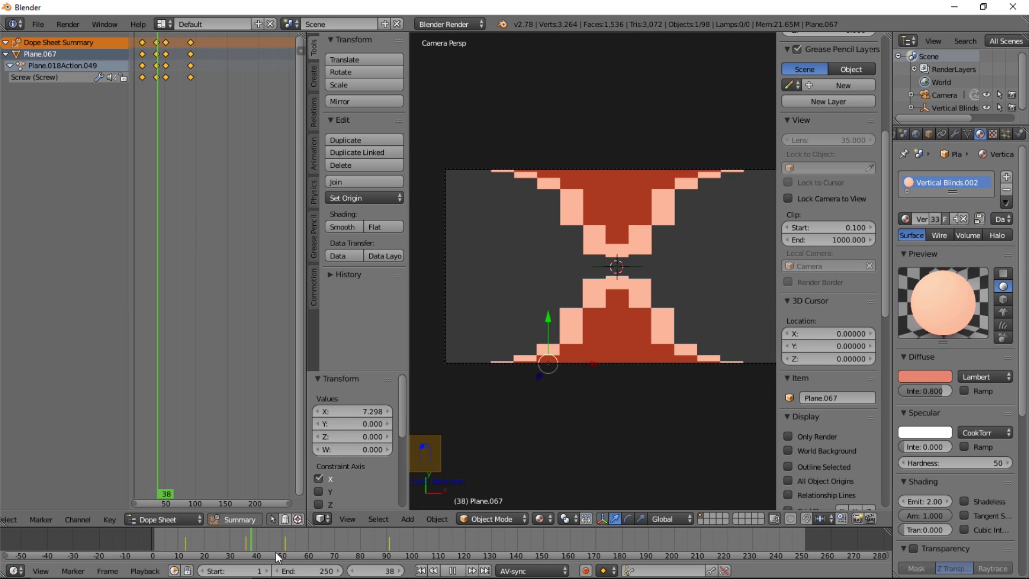
left_click_drag(306, 546, 251, 547)
key("alt+a")
scroll(527, 353, "down", 4)
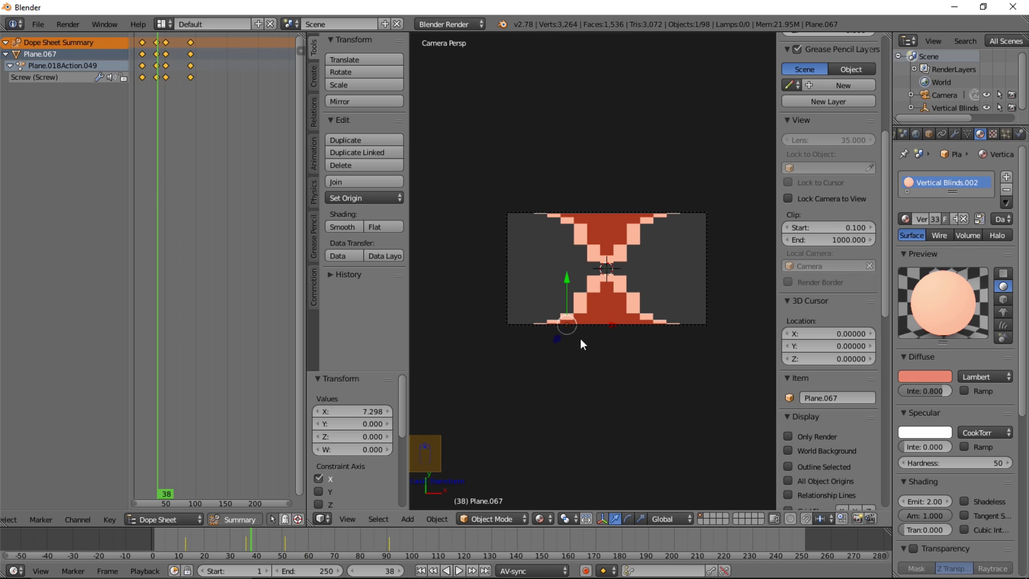
key("shift+a")
mouse_move(650, 182)
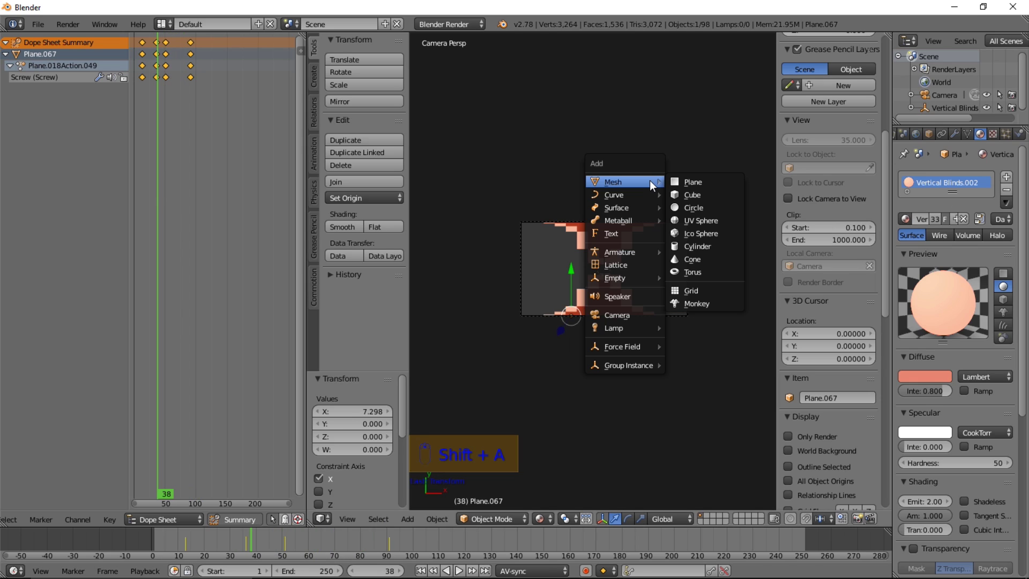
left_click(689, 182)
key("s")
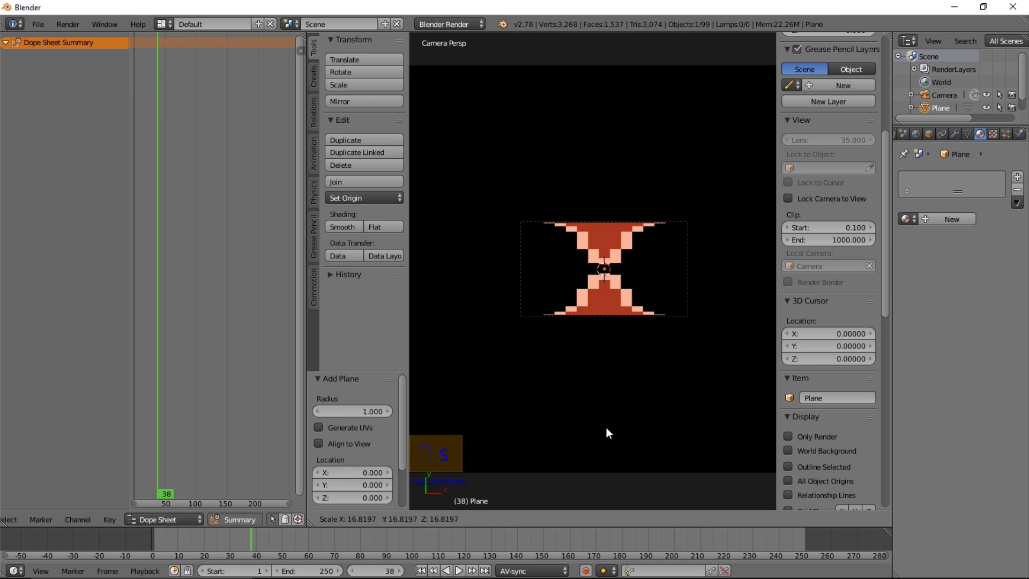
left_click(606, 427)
left_click(945, 218)
left_click(977, 500)
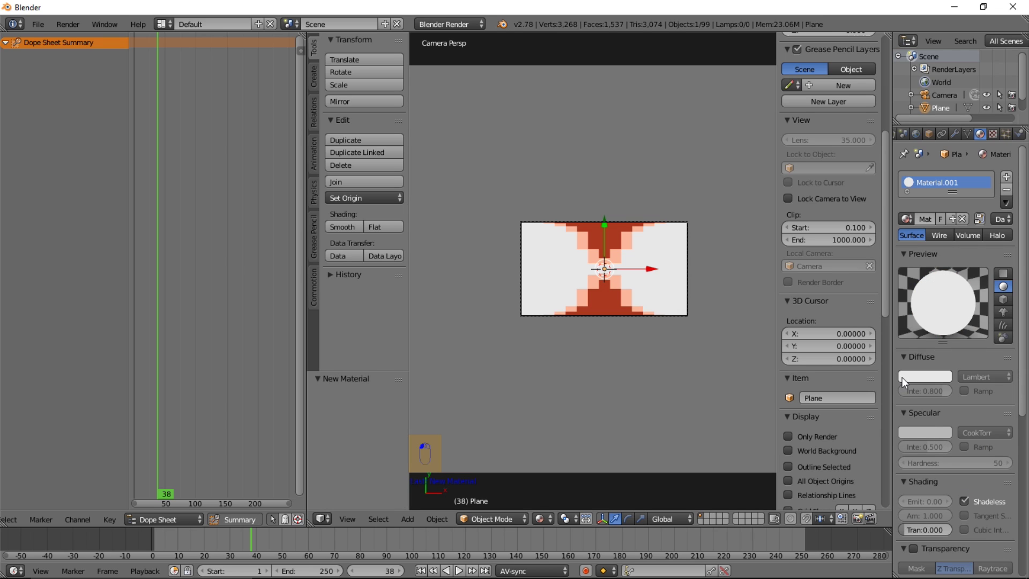
left_click(902, 377)
left_click(942, 266)
left_click_drag(942, 265, 941, 291)
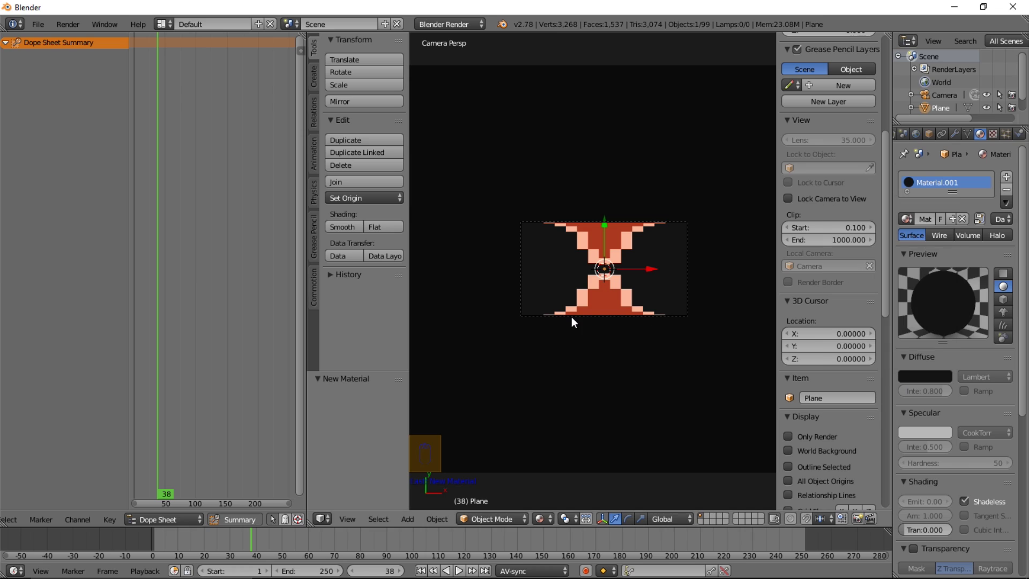
key("g")
key("z")
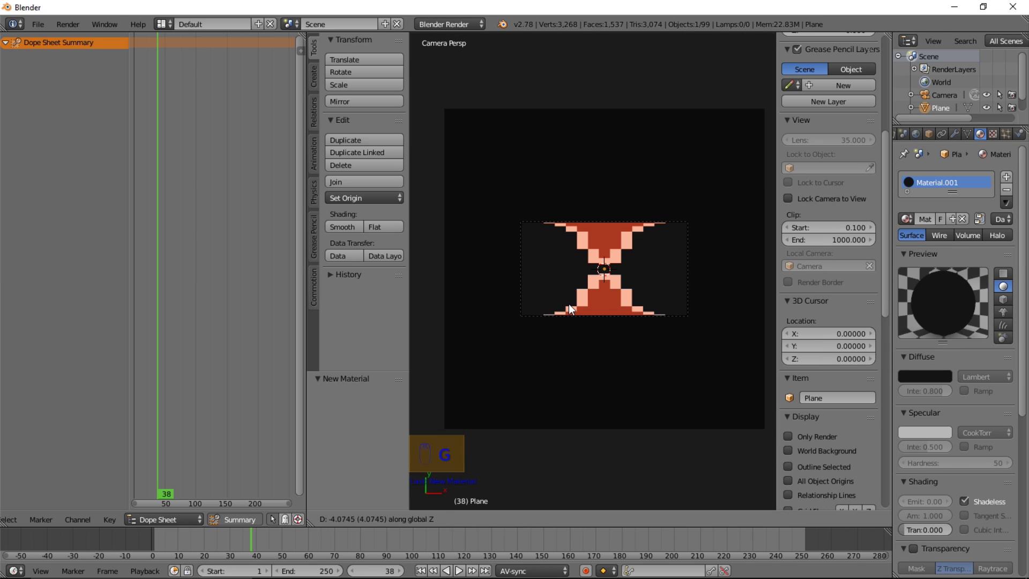
left_click(570, 301)
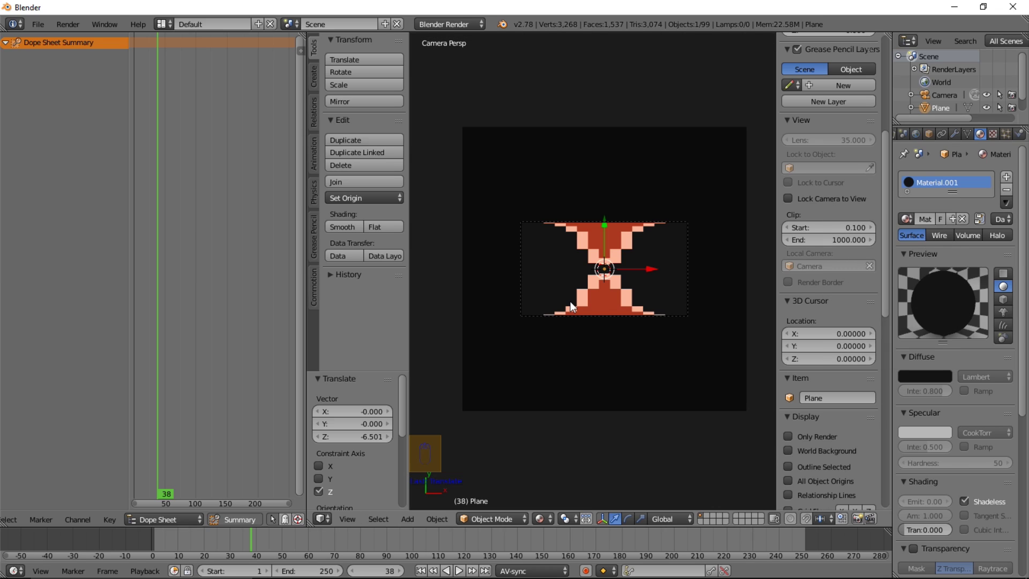
key("s")
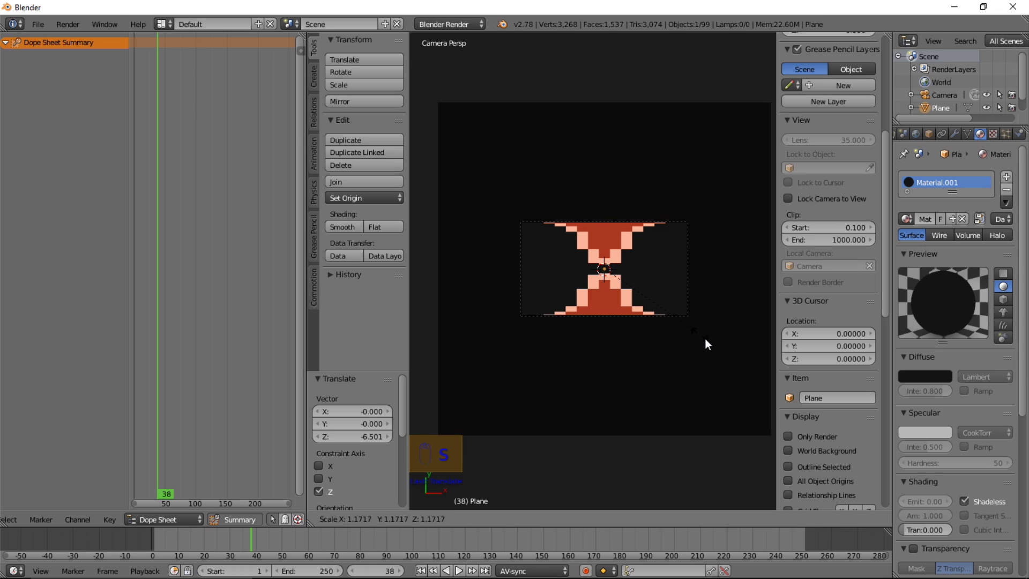
left_click(705, 353)
scroll(662, 331, "up", 5)
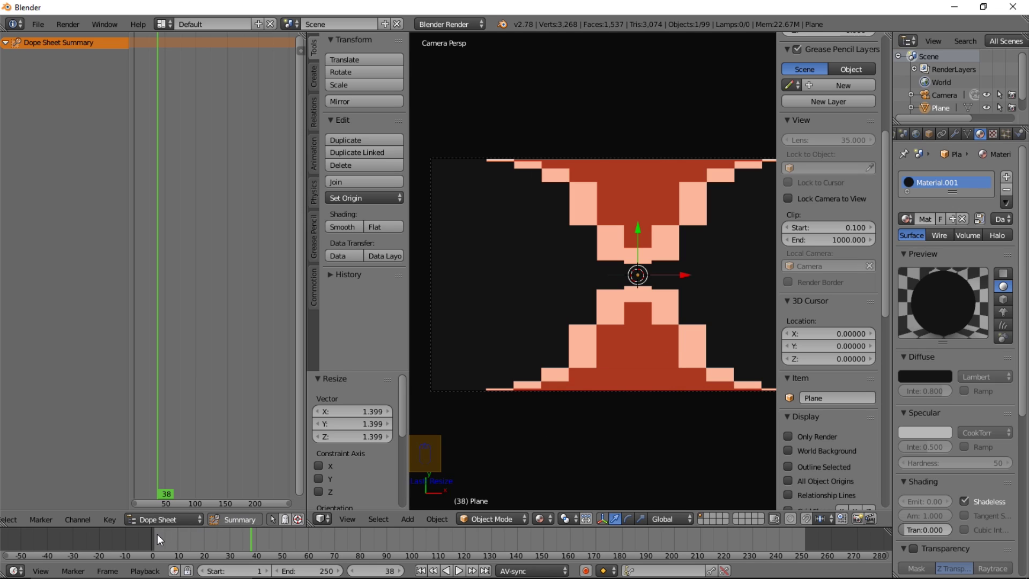
left_click_drag(161, 534, 286, 538)
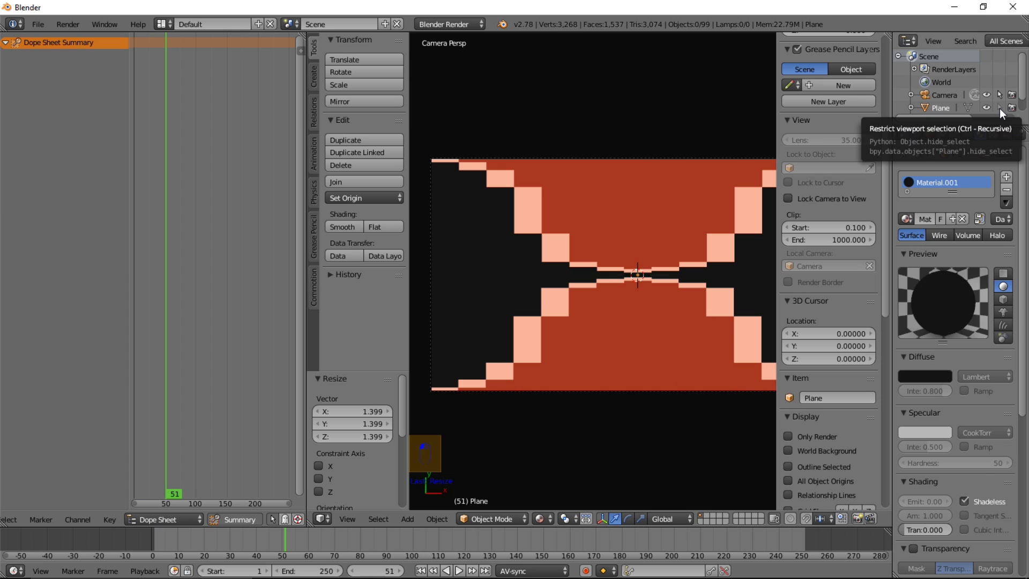
key("alt+a")
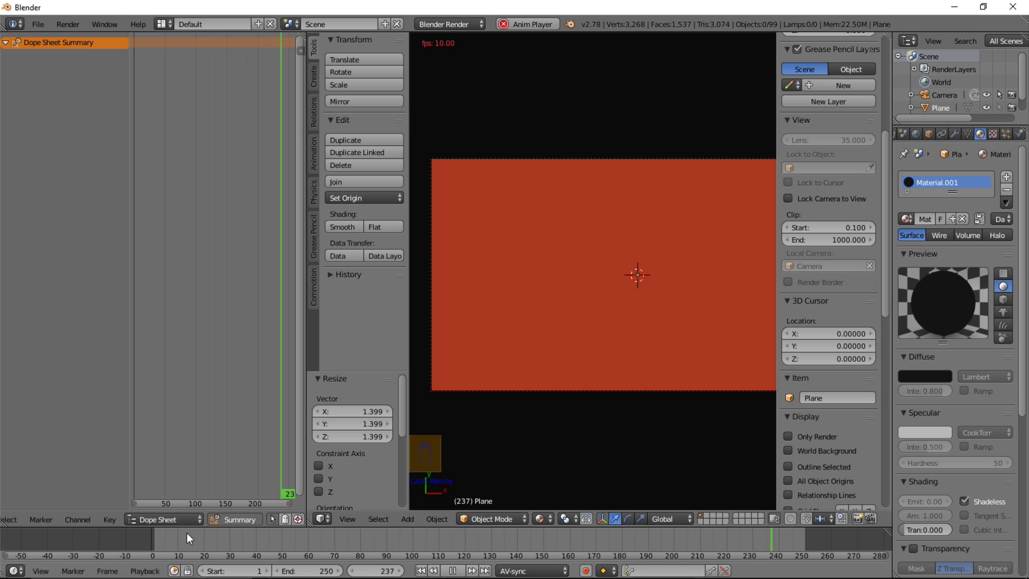
left_click(152, 538)
left_click(152, 538)
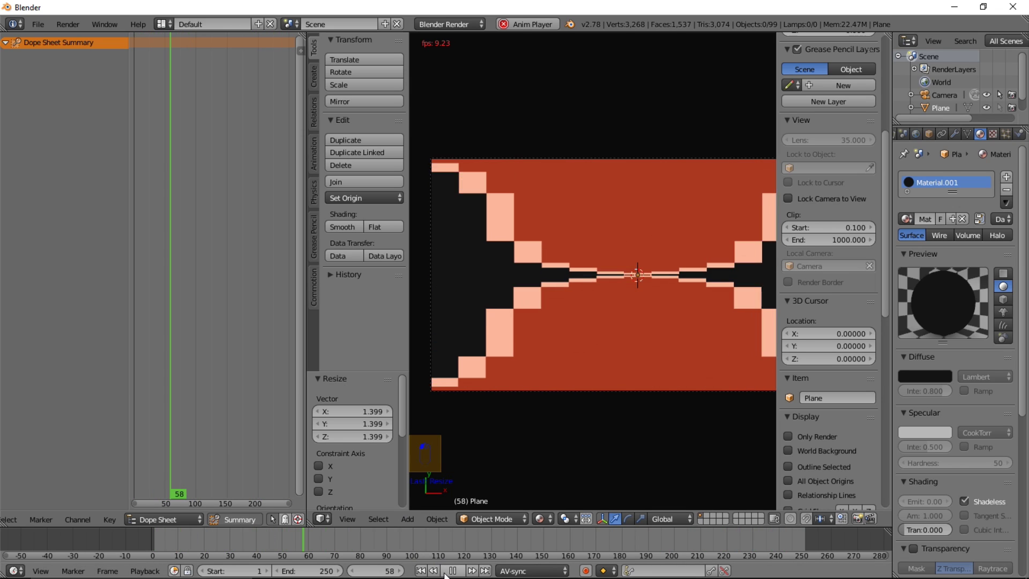
key("alt+a")
left_click(308, 536)
left_click_drag(349, 536, 270, 540)
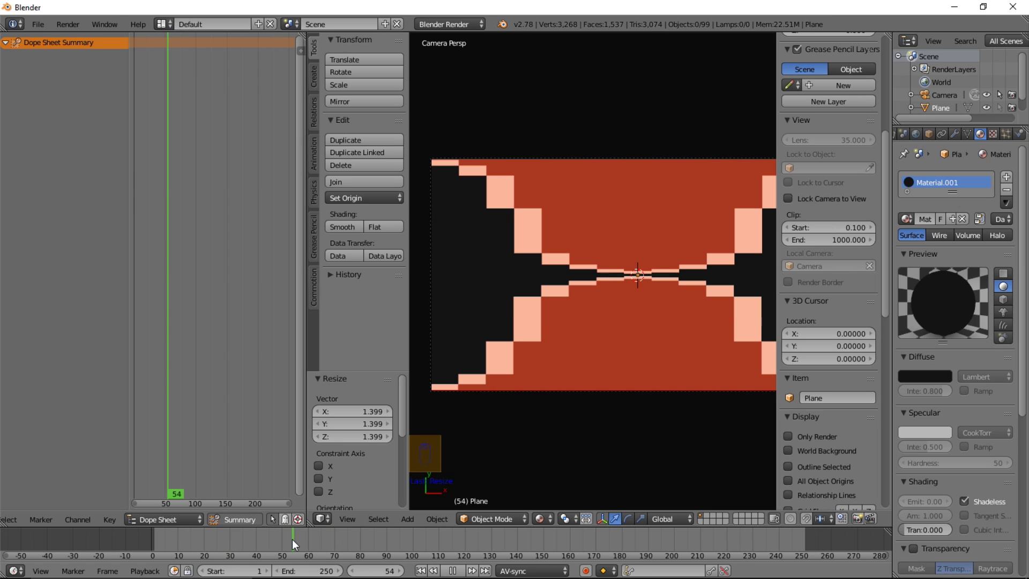
key("alt+a")
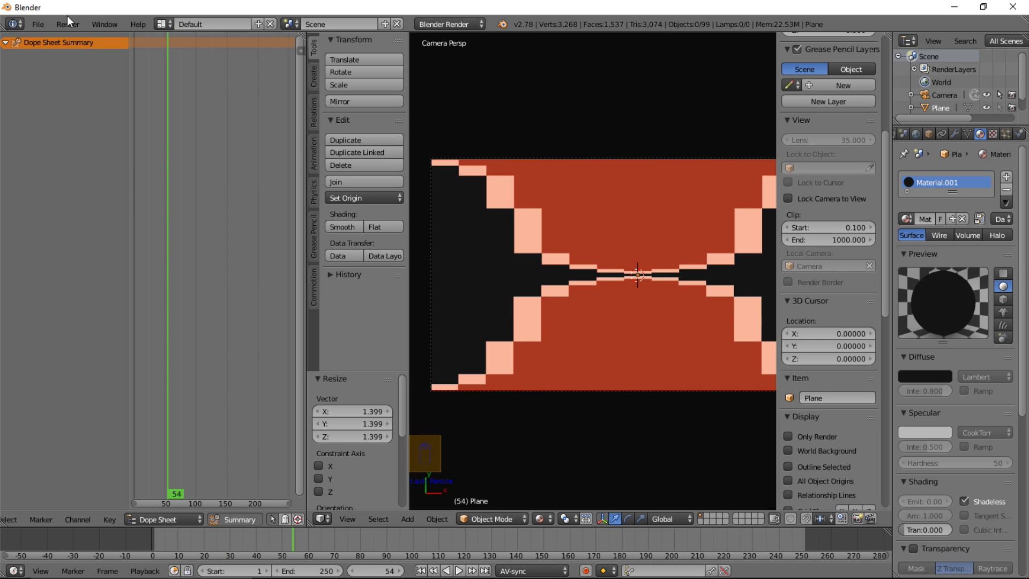
Append the Smooth Circle Transition group from another .blend file.
left_click(37, 24)
left_click(68, 224)
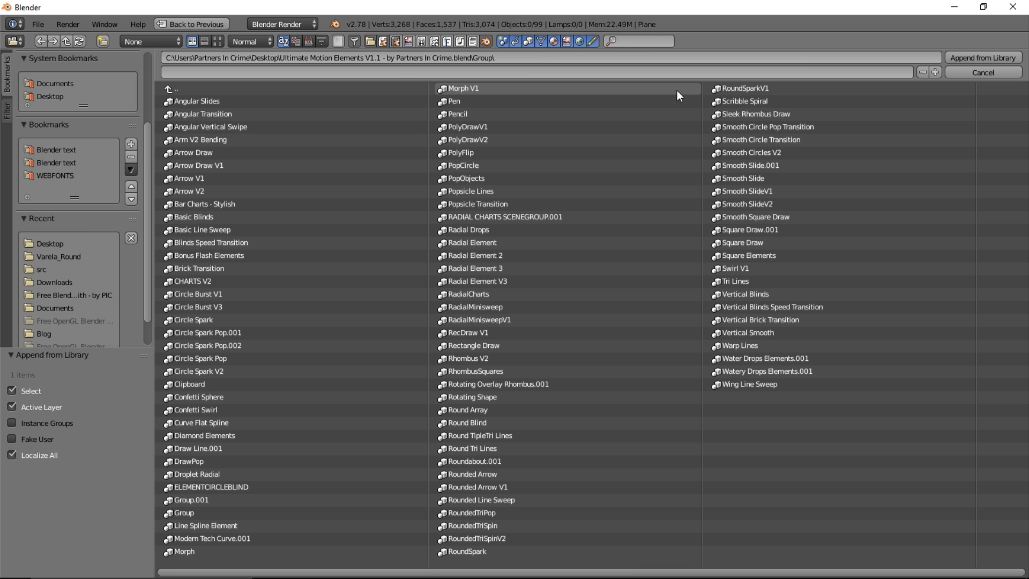
left_click(743, 141)
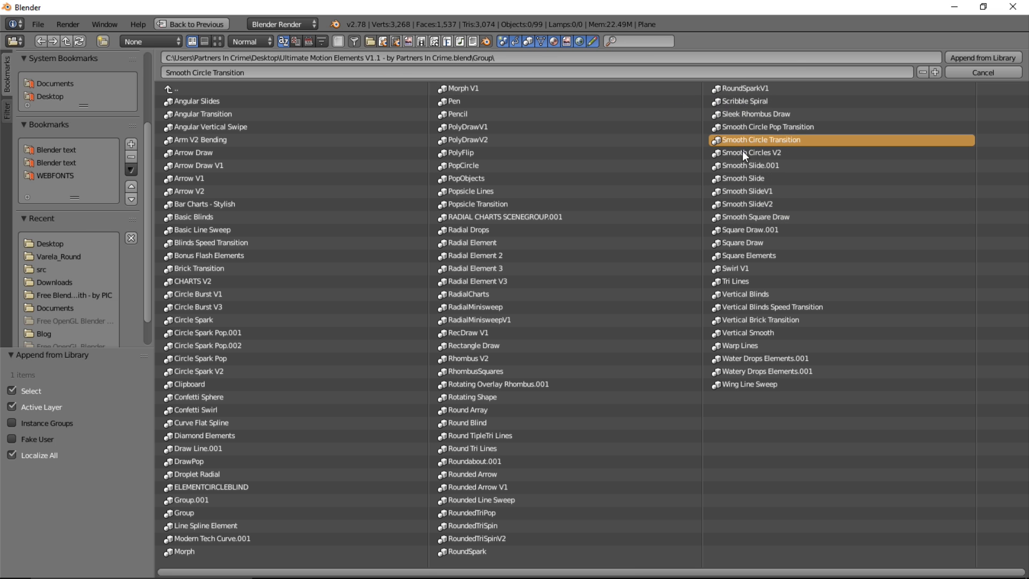
key("Escape")
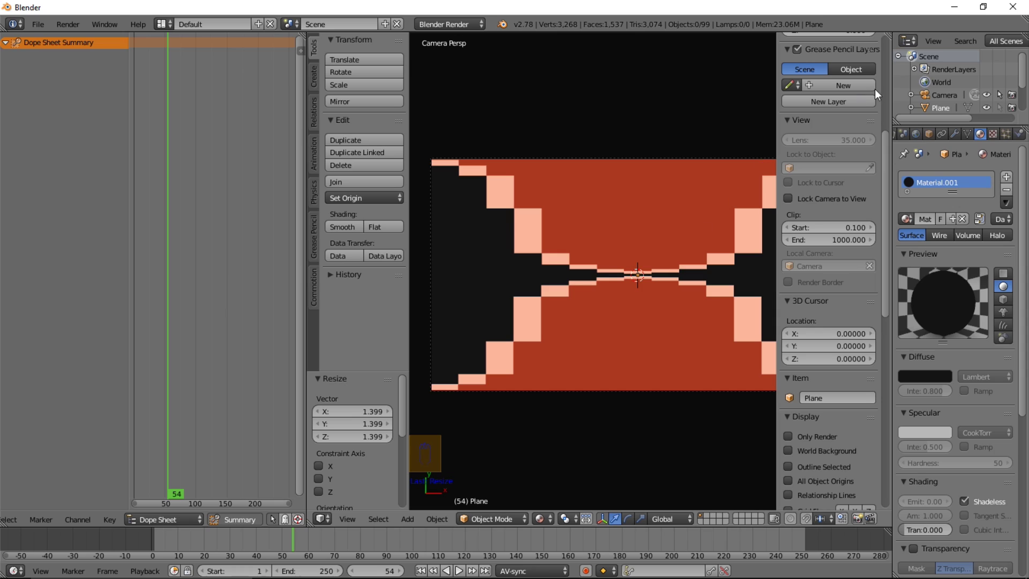
scroll(968, 84, "down", 2)
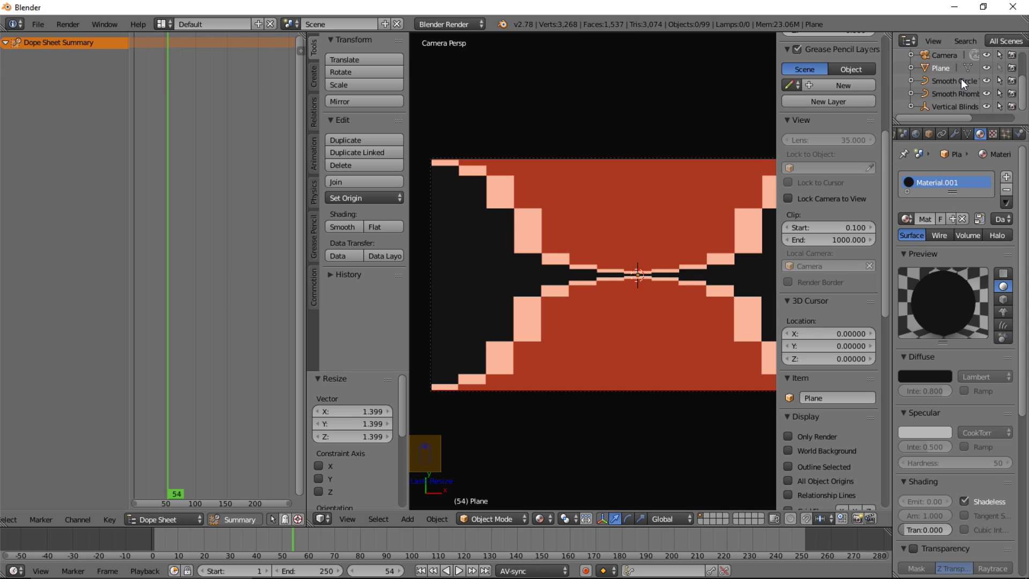
Clear the circle transition's rotation and raise it 0.346 along Z.
left_click(960, 80)
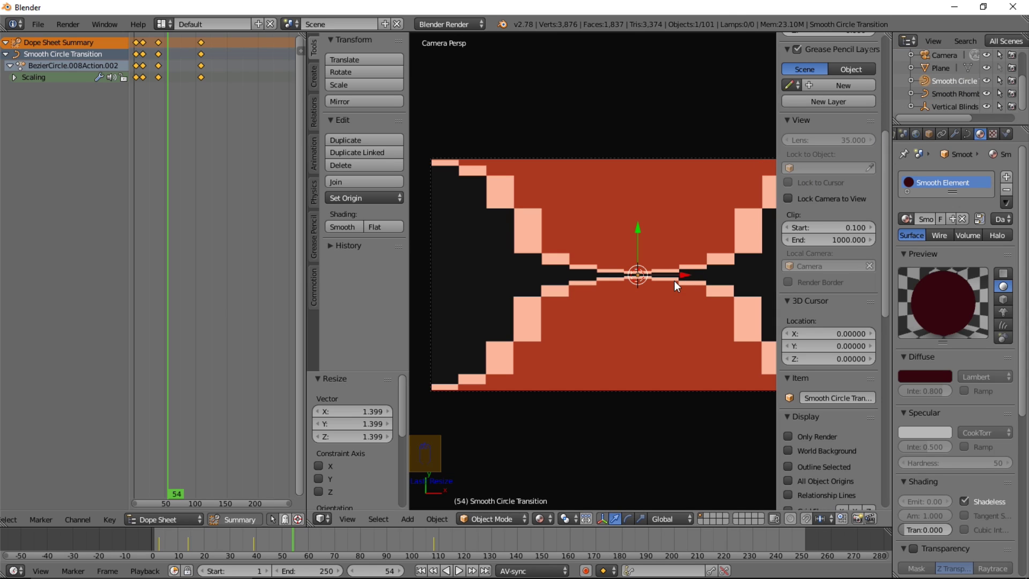
key("alt+r")
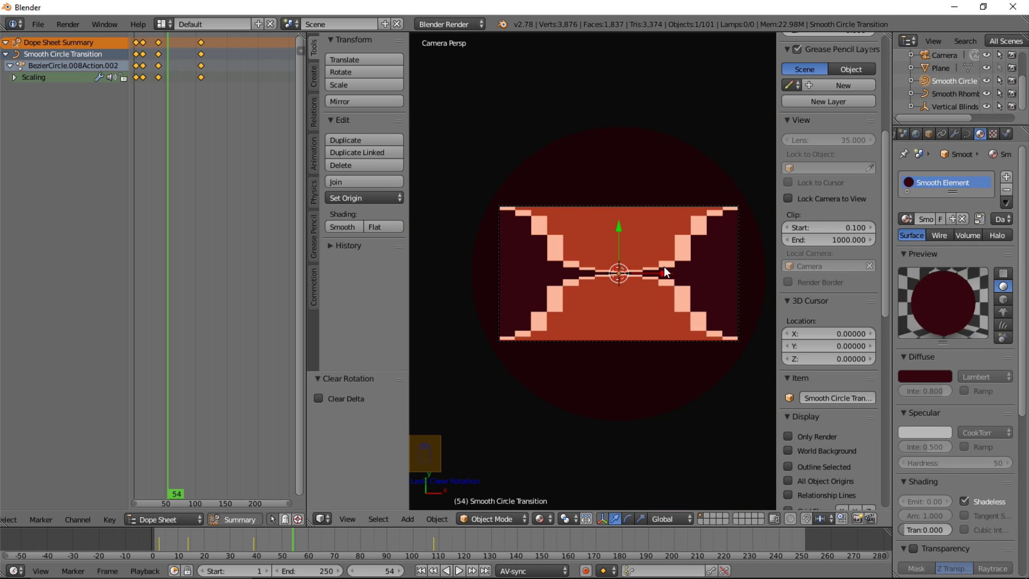
key("g")
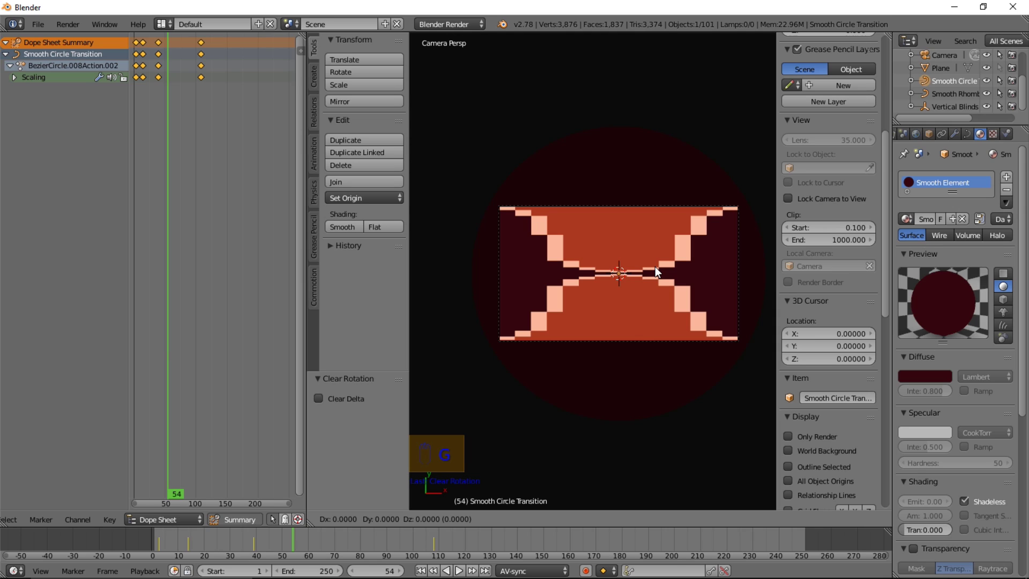
key("z")
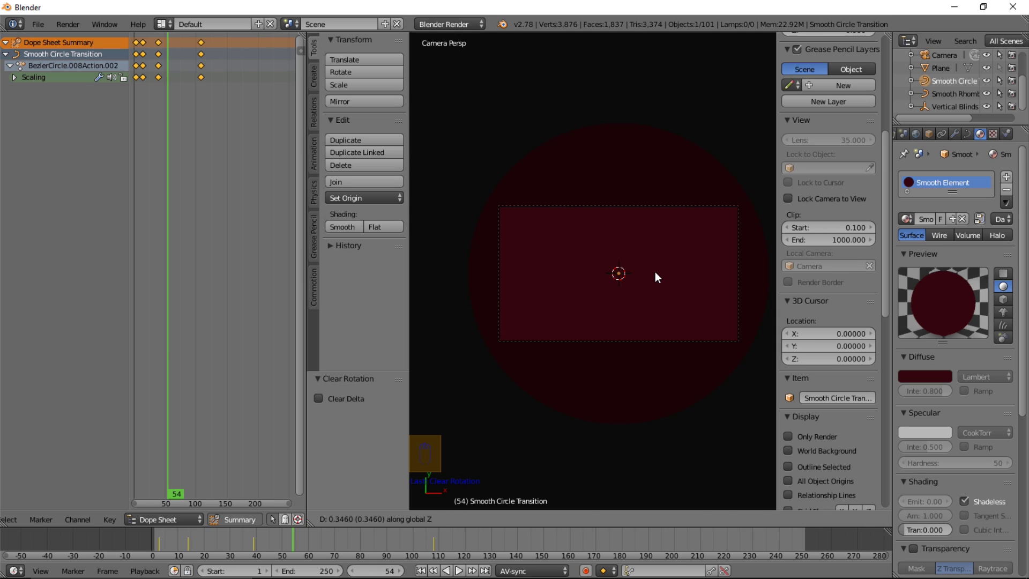
left_click(655, 272)
Shift the circle transition's keyframes 37 frames later and preview the combined transitions.
key("g")
left_click(207, 172)
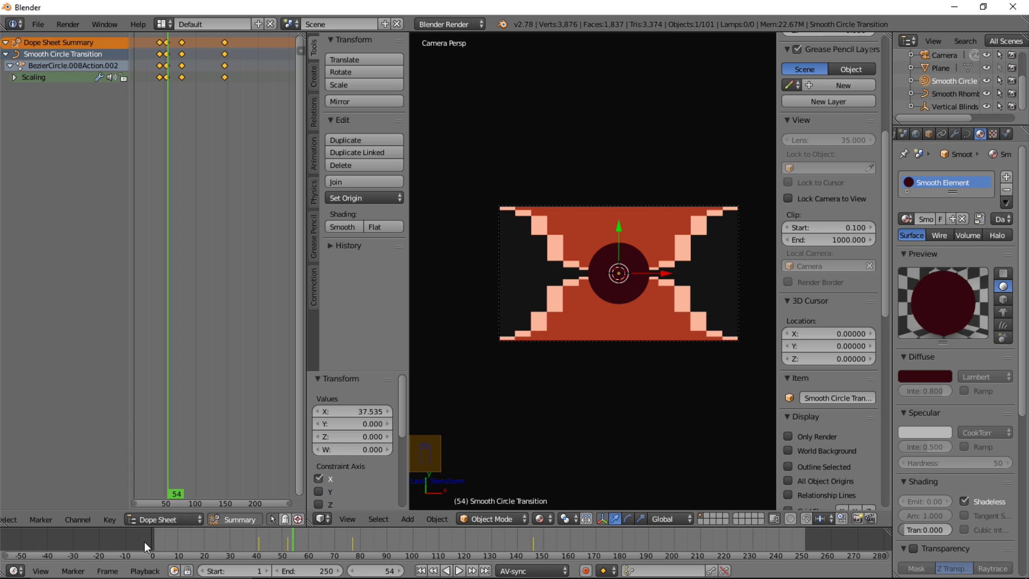
key("alt+a")
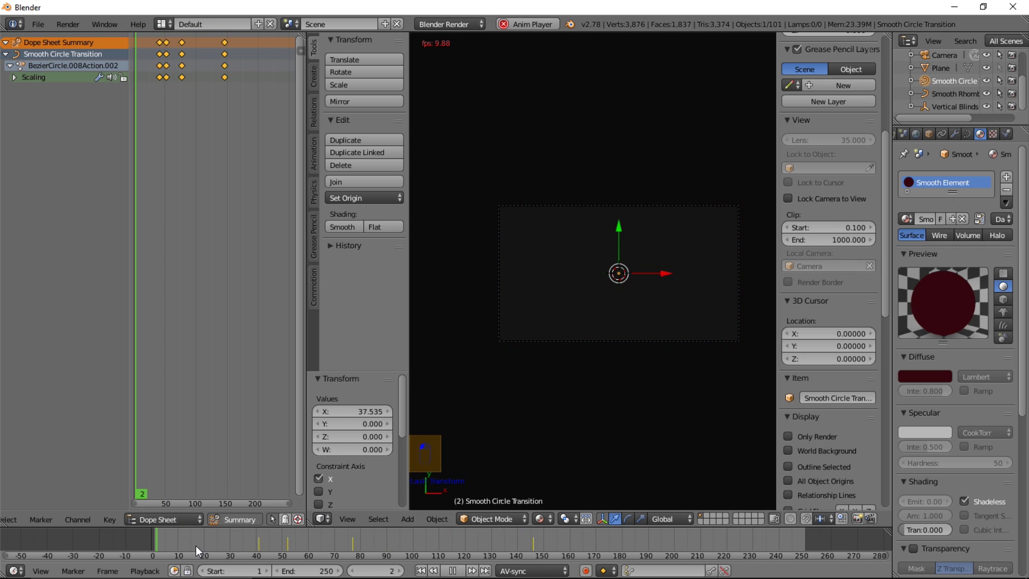
left_click(453, 571)
left_click_drag(478, 533, 324, 529)
scroll(669, 330, "up", 1)
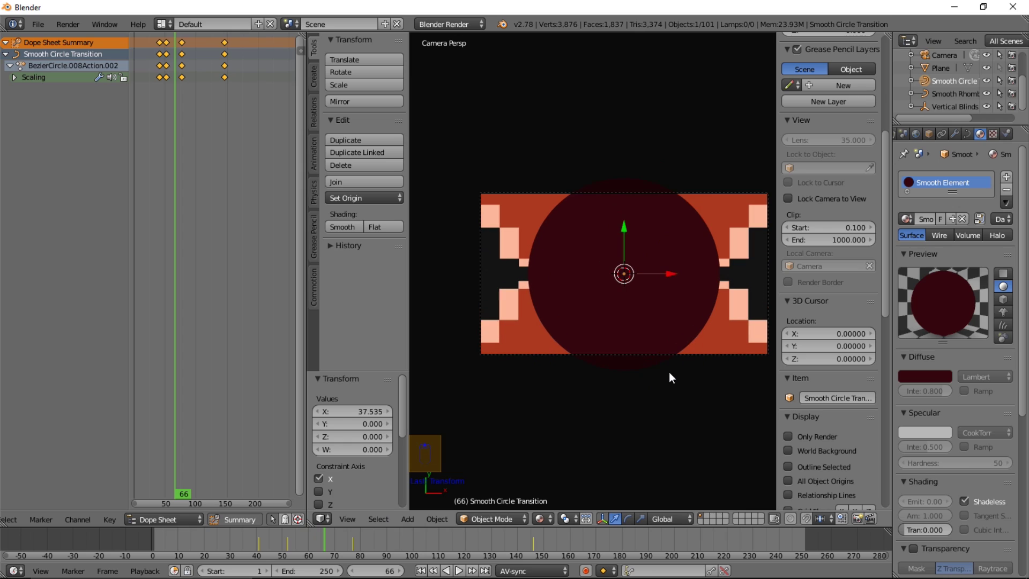
key("shift+a")
Add a Text object with a new shadeless material and raise it 3.179 along Z.
left_click(621, 312)
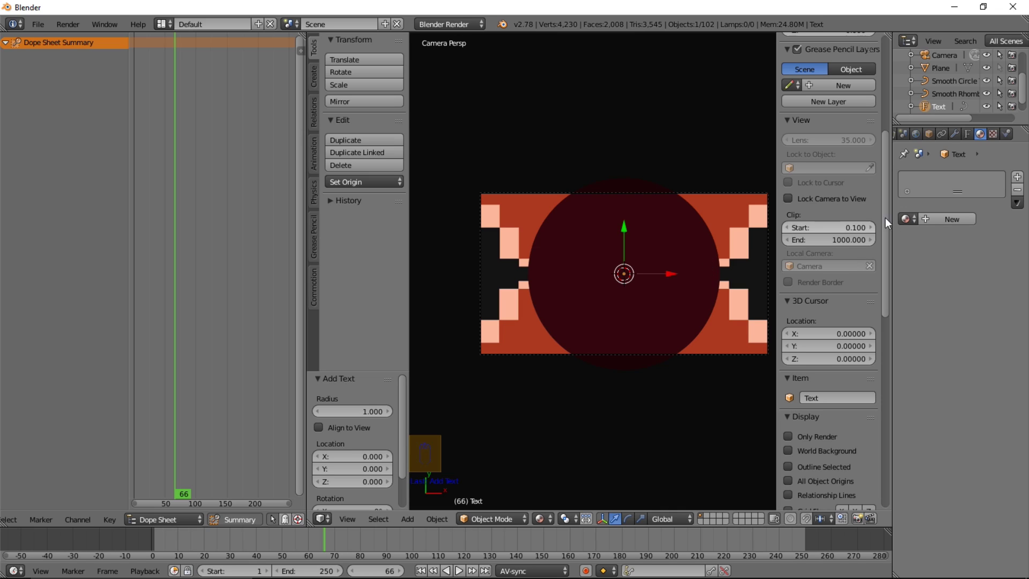
left_click(938, 218)
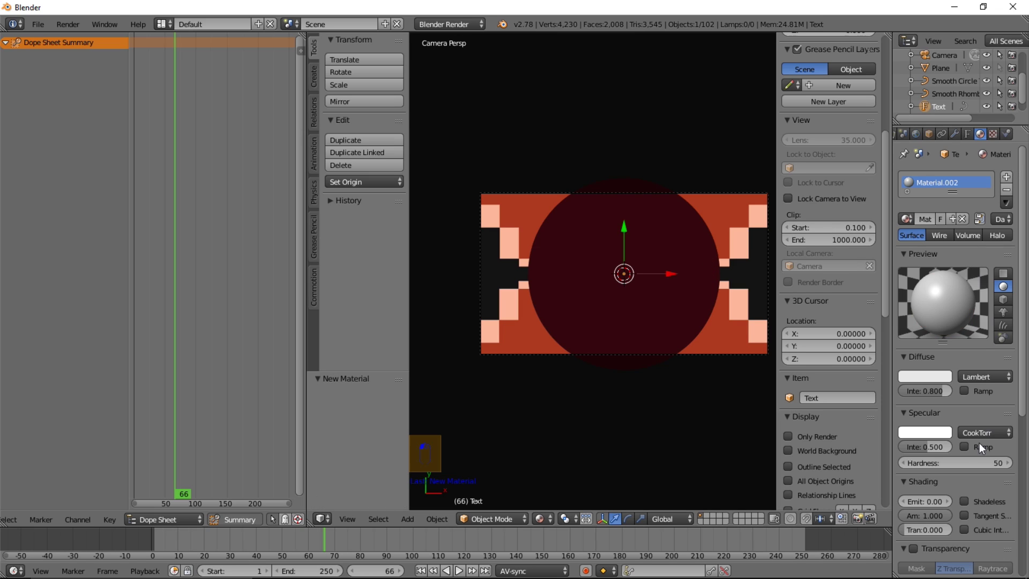
left_click(964, 501)
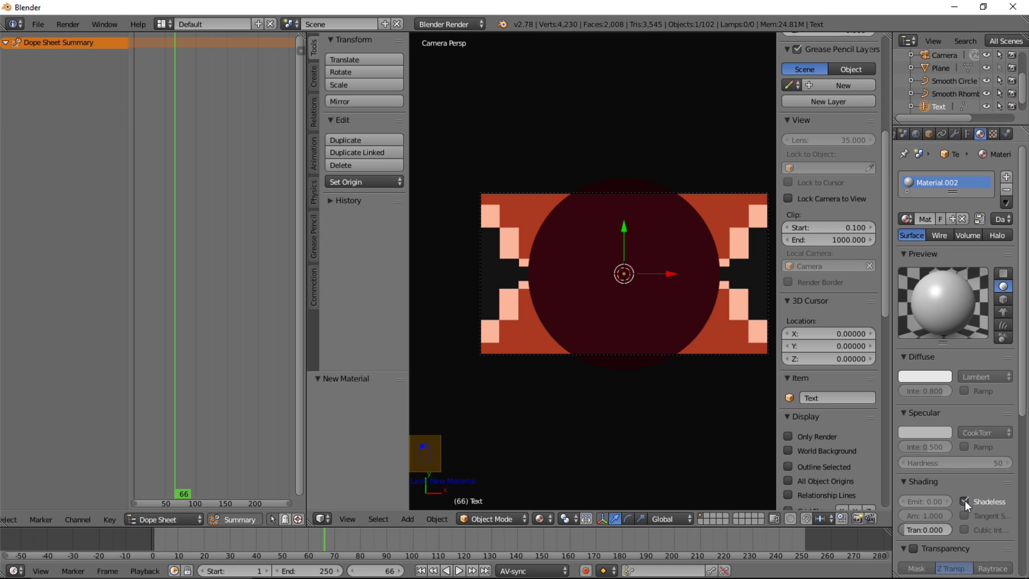
key("g")
key("z")
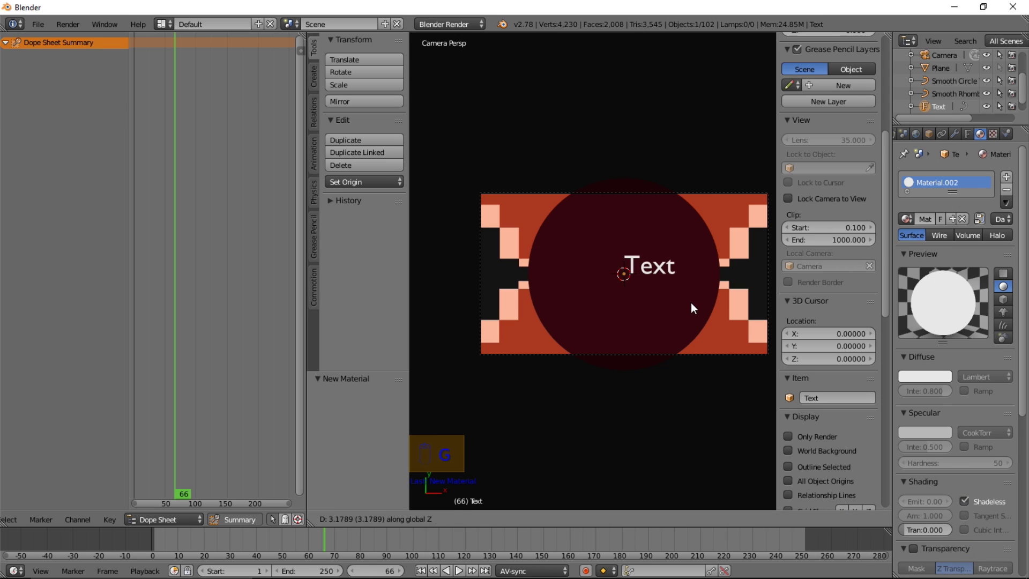
left_click(691, 303)
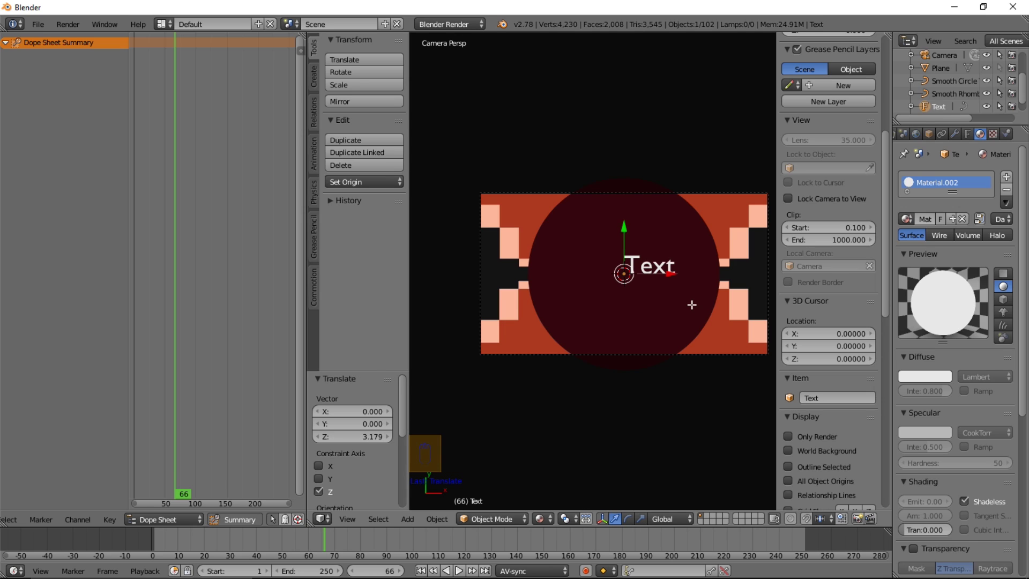
Replace the default word 'Text' with 'YOUR TEXT'.
key("Tab")
key("BackSpace")
key("BackSpace")
key("BackSpace")
key("BackSpace")
key("BackSpace")
key("BackSpace")
key("BackSpace")
key("BackSpace")
key("BackSpace")
key("BackSpace")
key("BackSpace")
key("BackSpace")
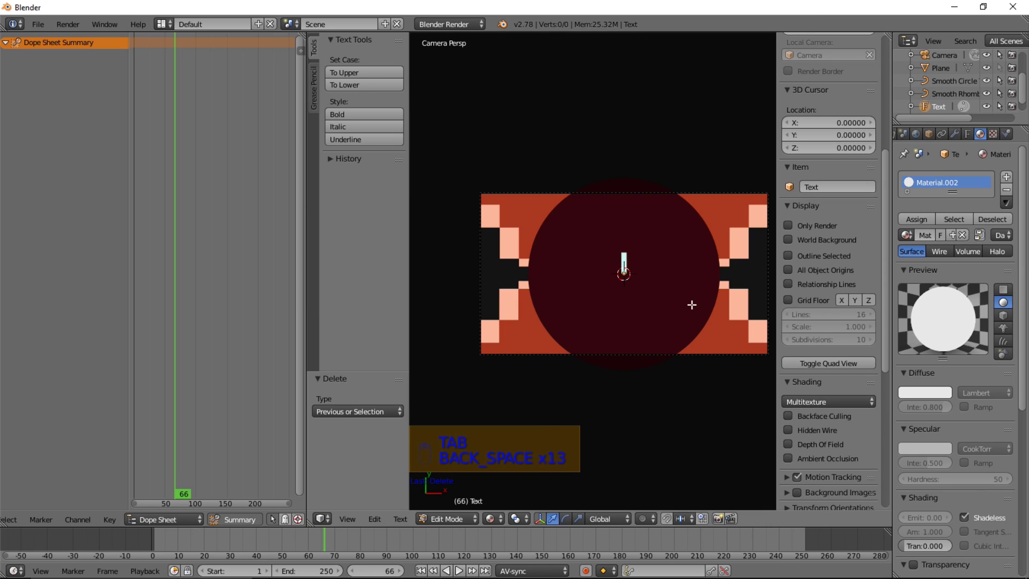
key("Caps_Lock")
key("Caps_Lock")
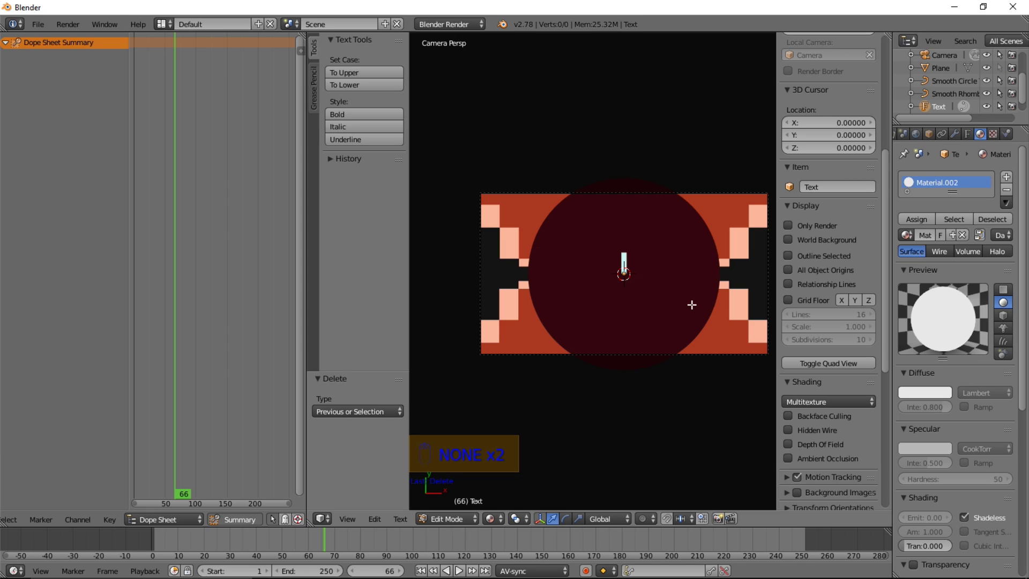
type("YOUR")
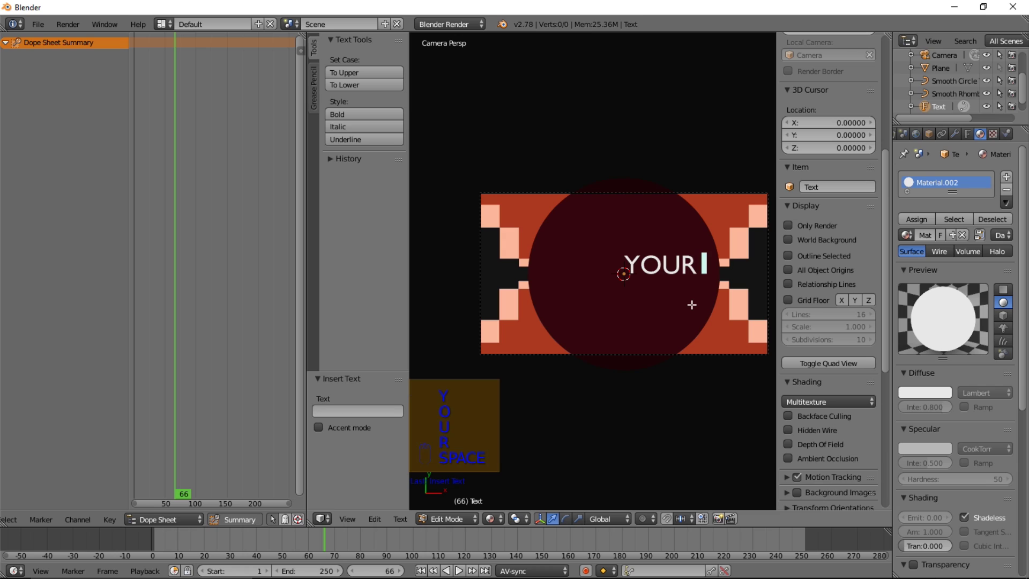
type(" TEXT")
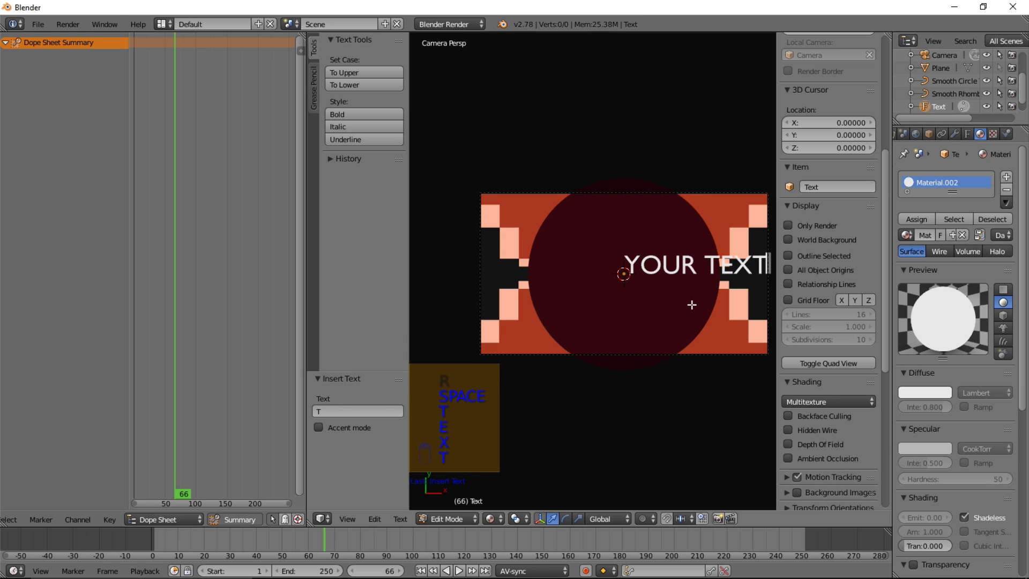
Exit text editing and center-align YOUR TEXT in the Font properties.
key("Tab")
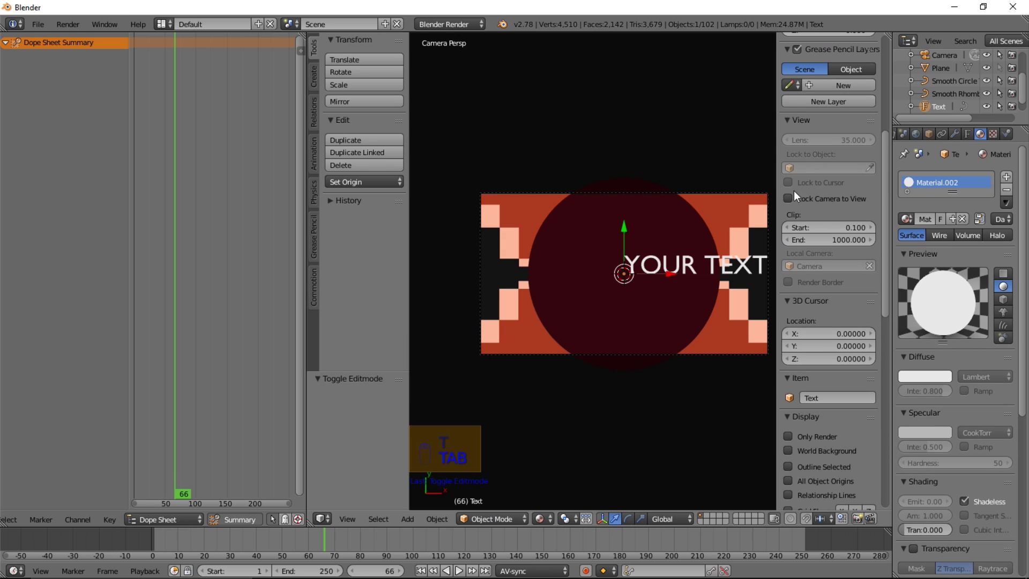
left_click(967, 134)
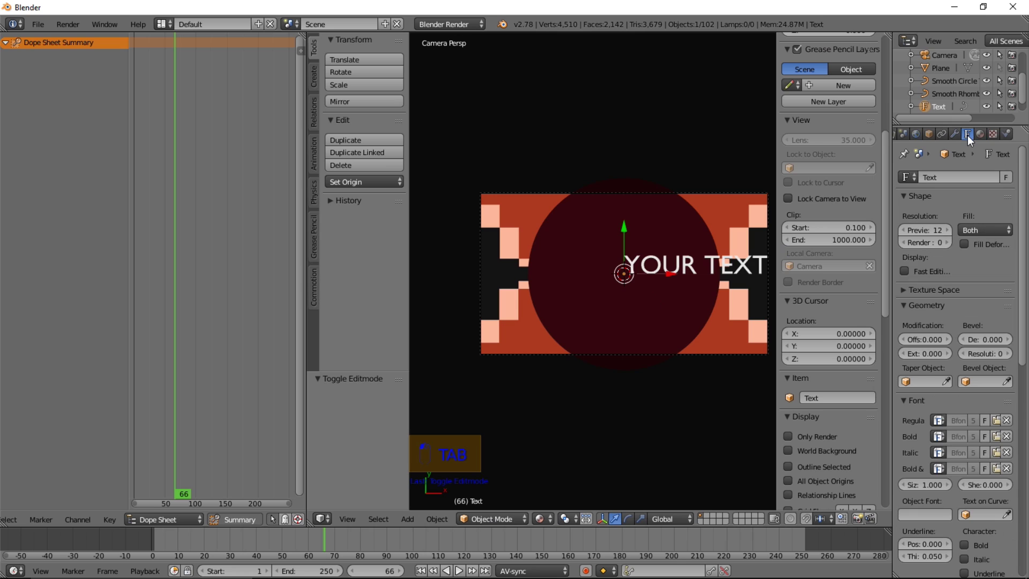
scroll(936, 514, "down", 5)
left_click(938, 514)
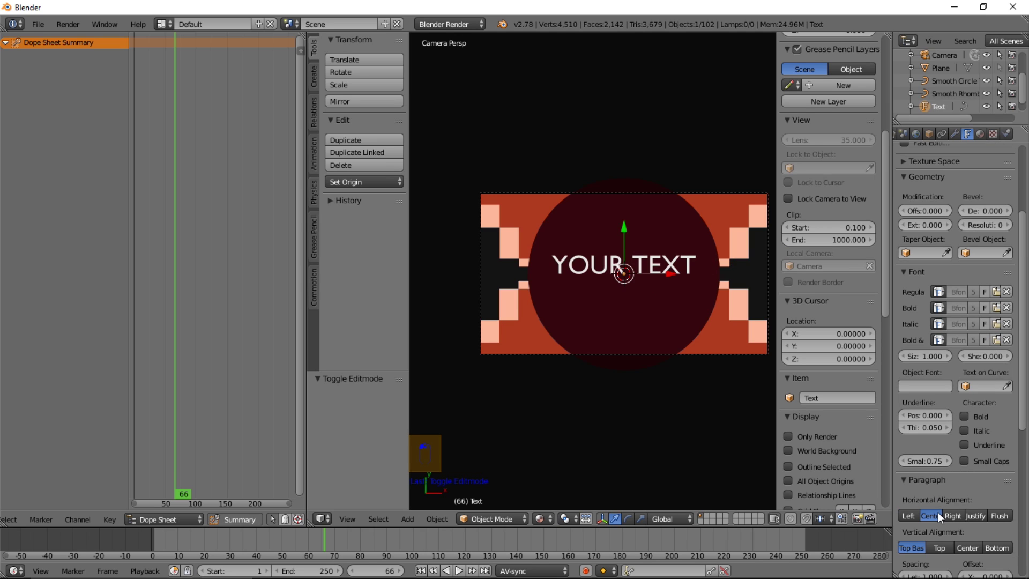
scroll(643, 370, "up", 1)
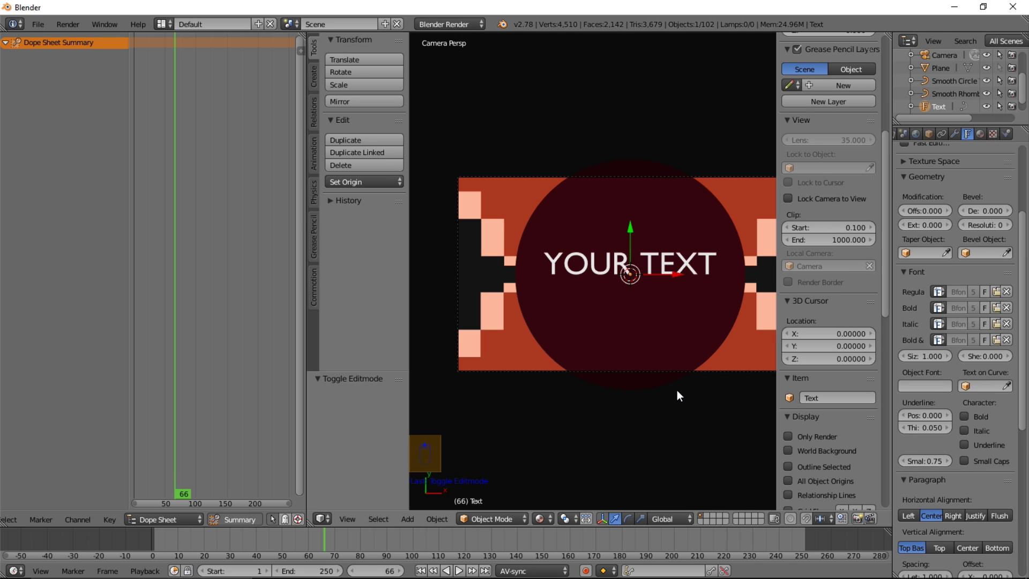
scroll(669, 323, "up", 1)
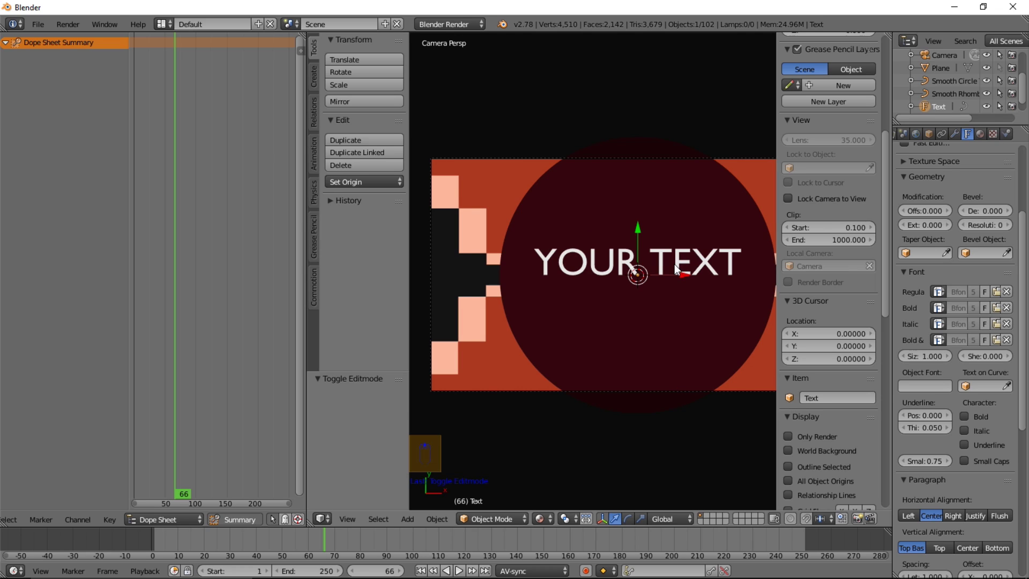
scroll(675, 262, "up", 1)
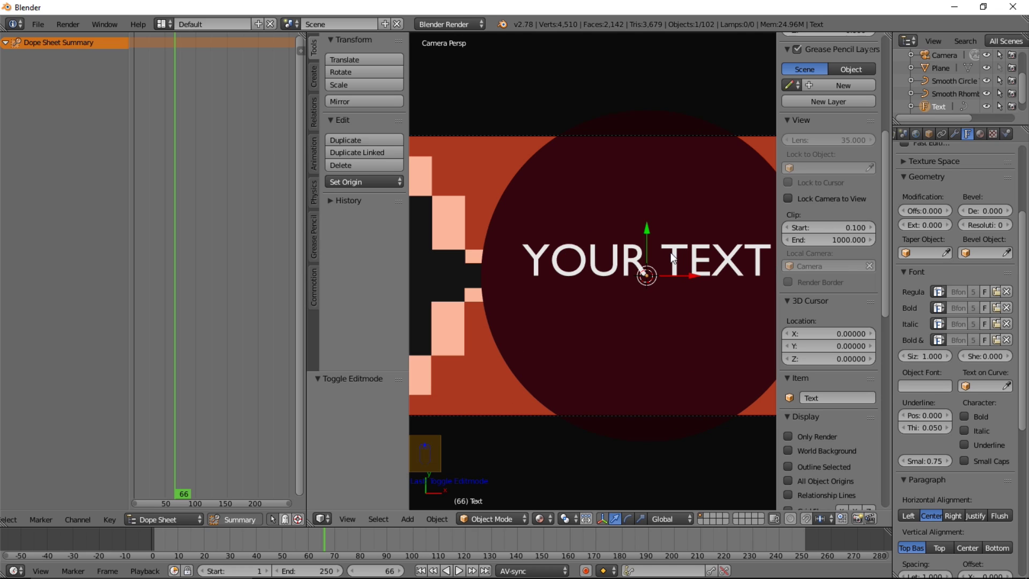
scroll(646, 269, "down", 2)
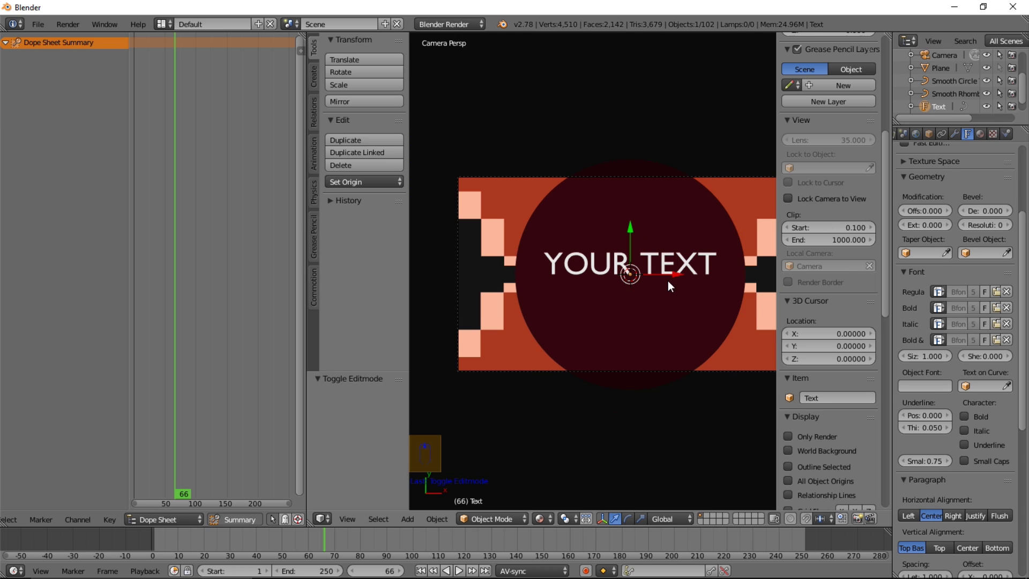
middle_click_drag(668, 280, 655, 265, "shift")
scroll(661, 266, "up", 1)
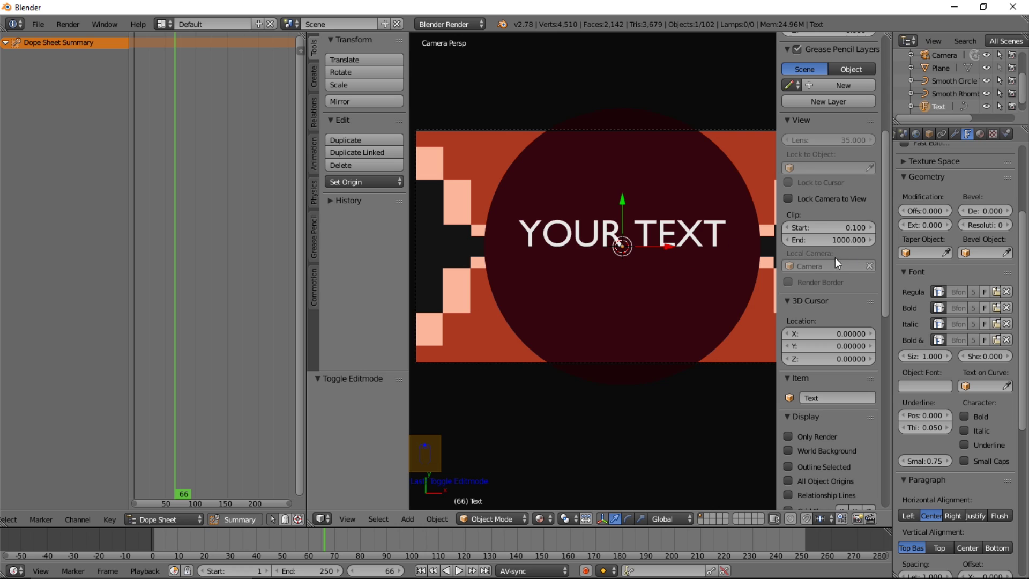
Load Nougat-ExtraBlack.ttf from the WEBFONTS folder as the text's regular font.
left_click(995, 292)
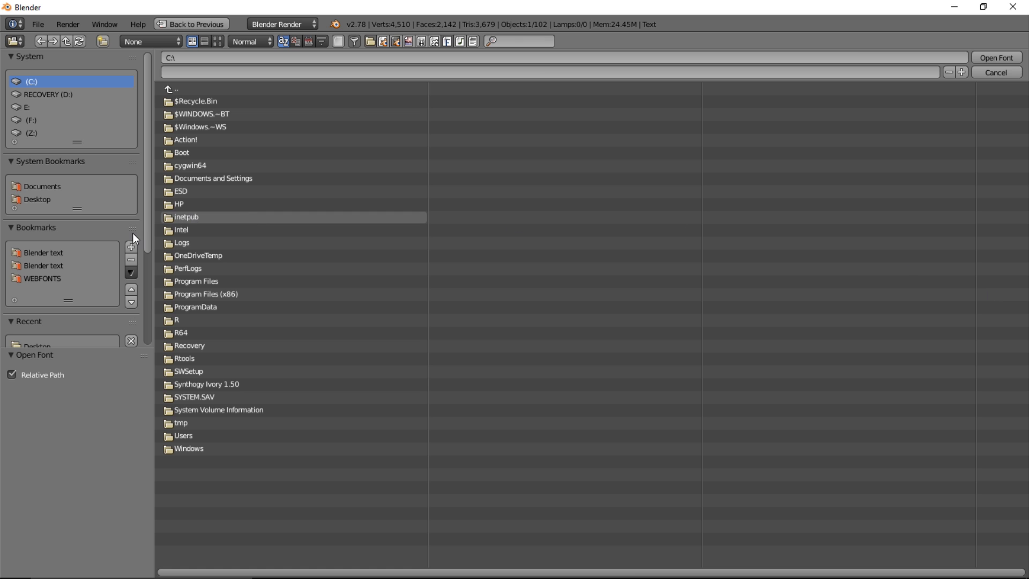
left_click(62, 278)
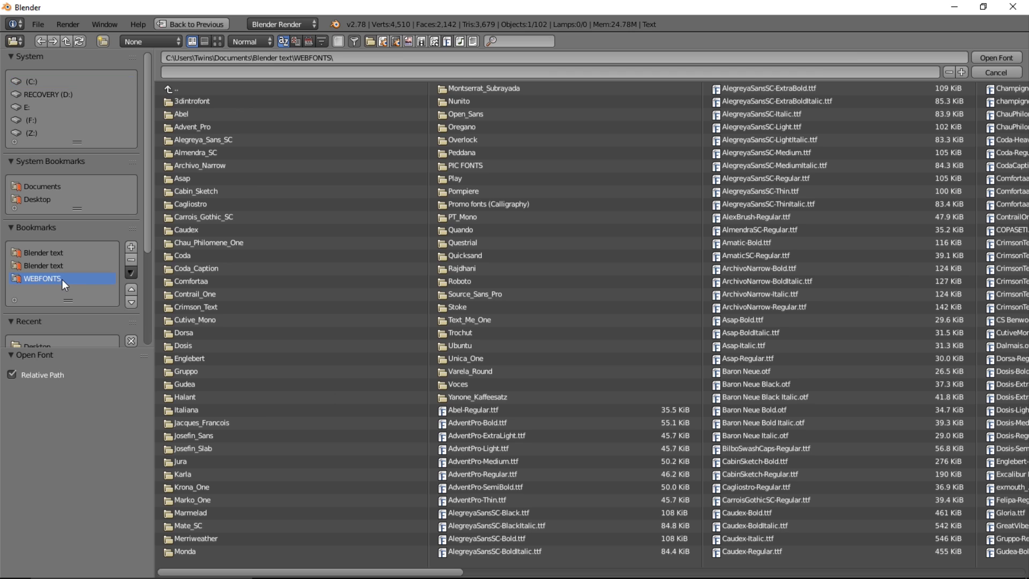
left_click(217, 40)
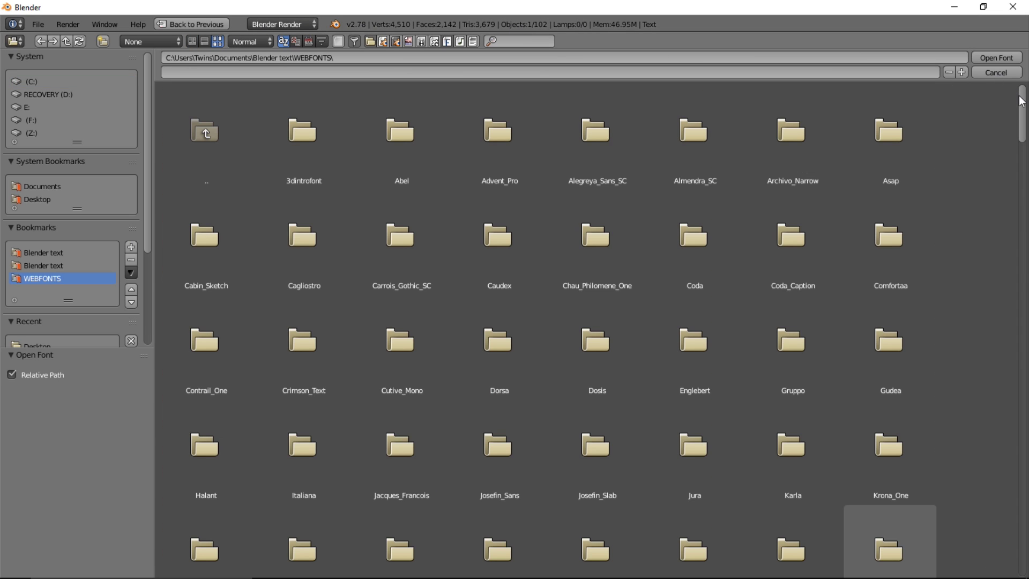
left_click_drag(1022, 111, 1022, 262)
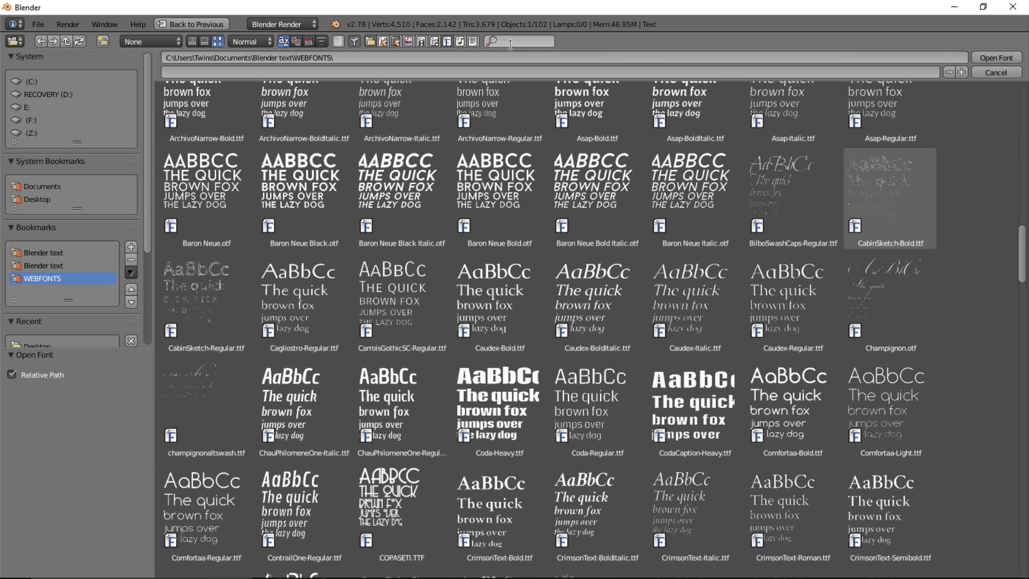
left_click(510, 45)
type("Nou")
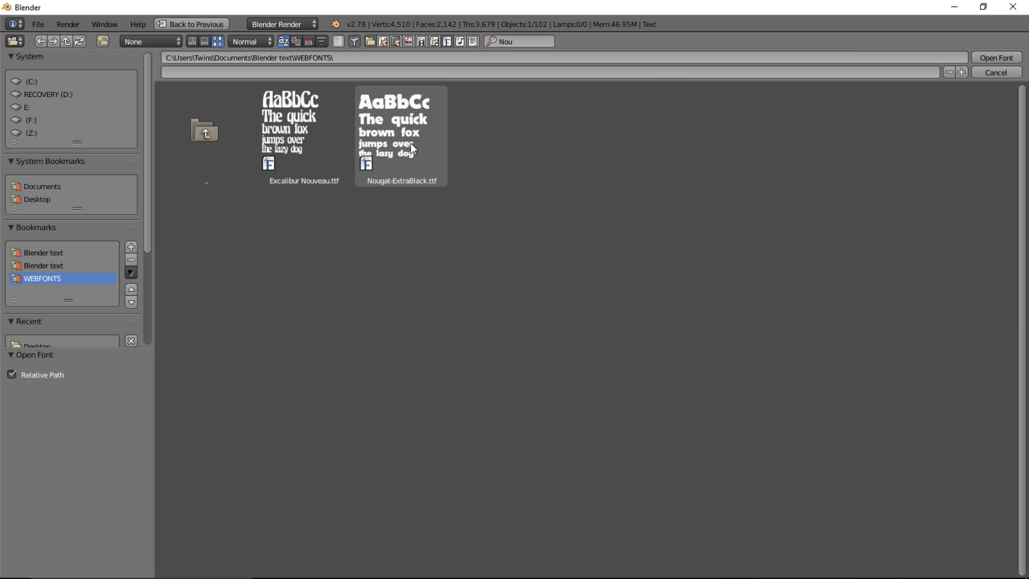
double_click(411, 143)
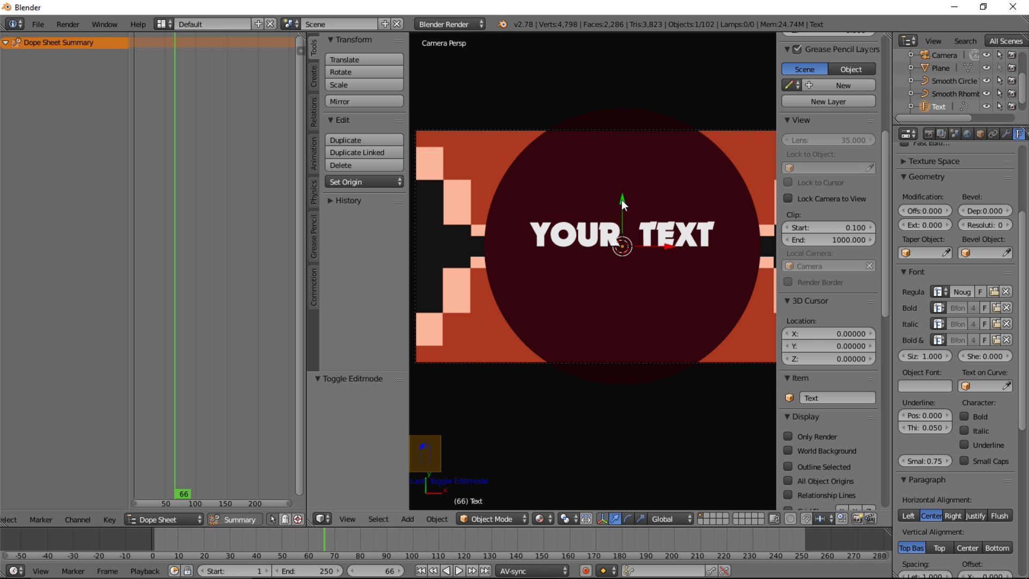
Move YOUR TEXT down 0.202 along Y and scrub and play the intro to check it.
left_click_drag(621, 200, 623, 207)
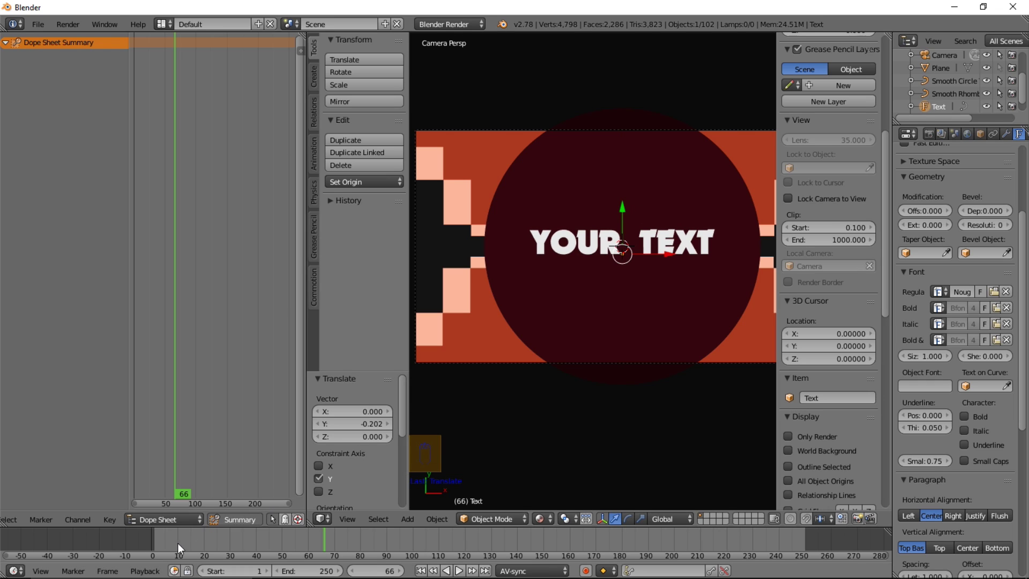
mouse_move(181, 542)
left_mouse_down()
mouse_move(442, 533)
mouse_move(191, 541)
left_mouse_up()
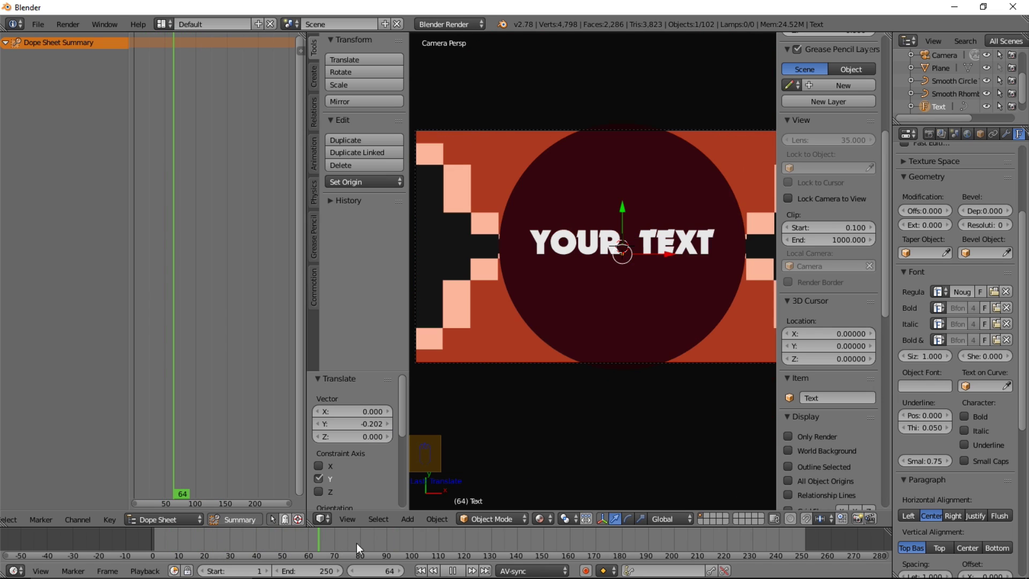
left_click(240, 536)
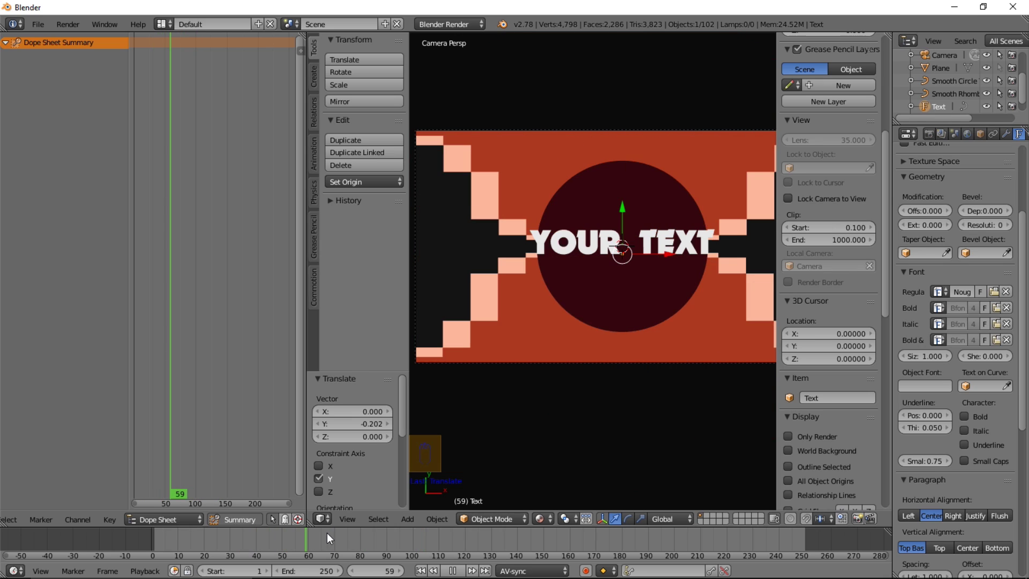
key("alt+a")
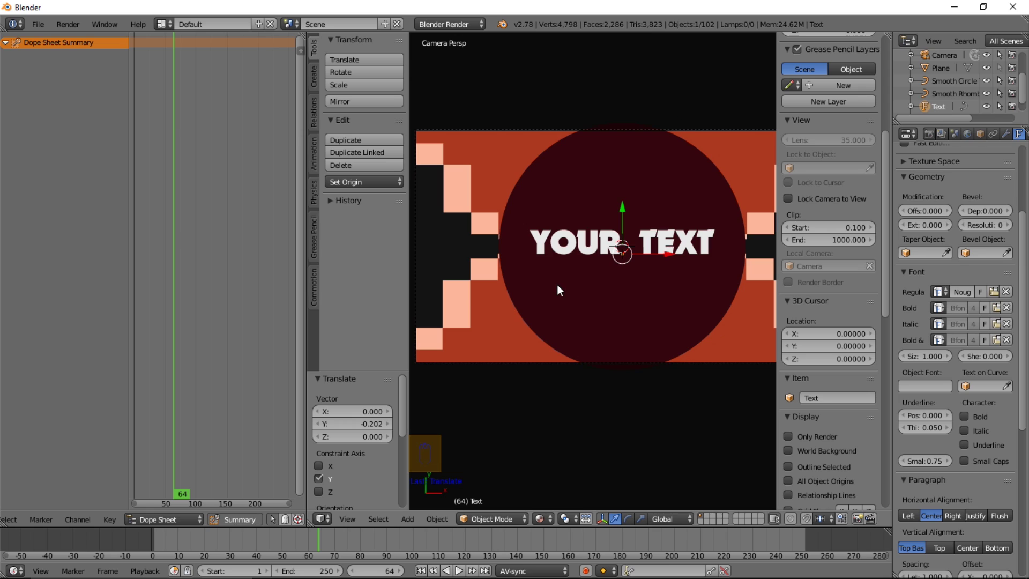
Add a plain-axes Empty at the scene centre.
key("shift+a")
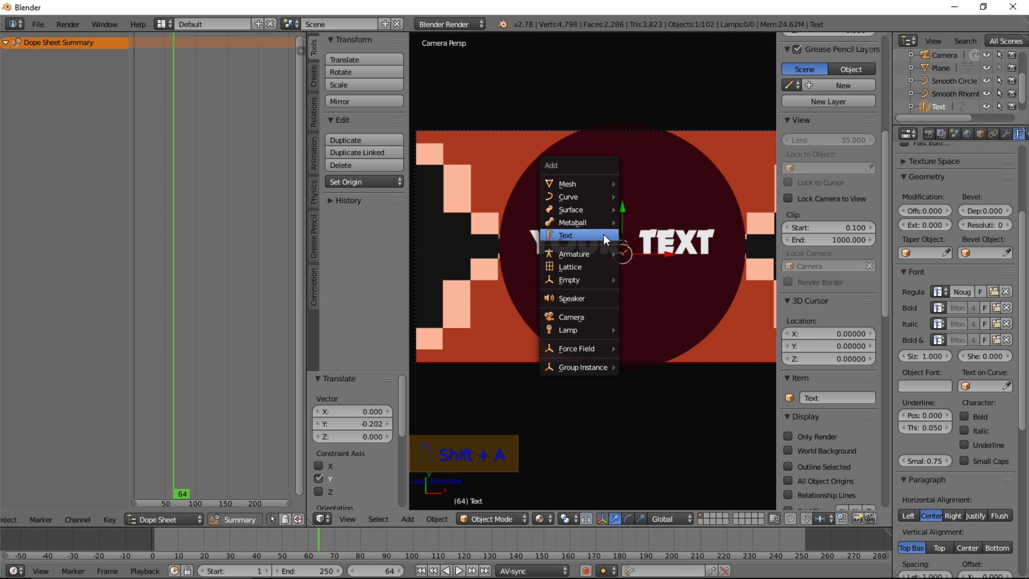
mouse_move(597, 280)
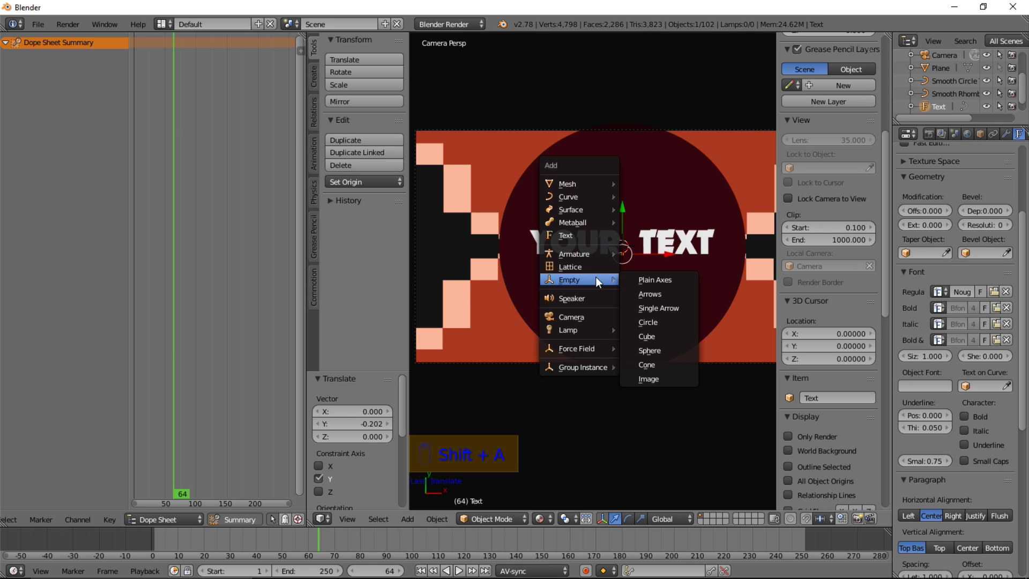
left_click(635, 276)
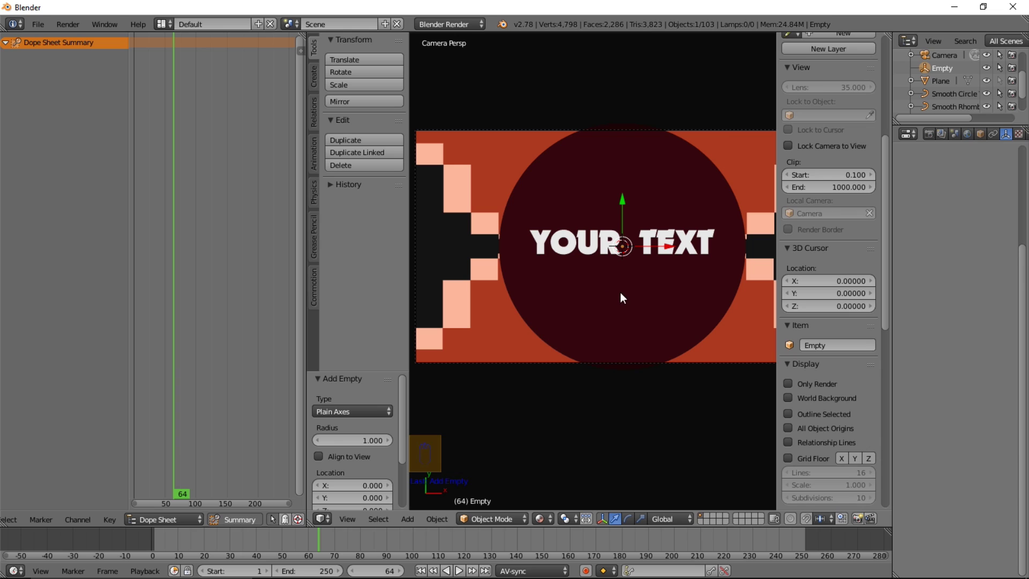
middle_click_drag(622, 298, 637, 332)
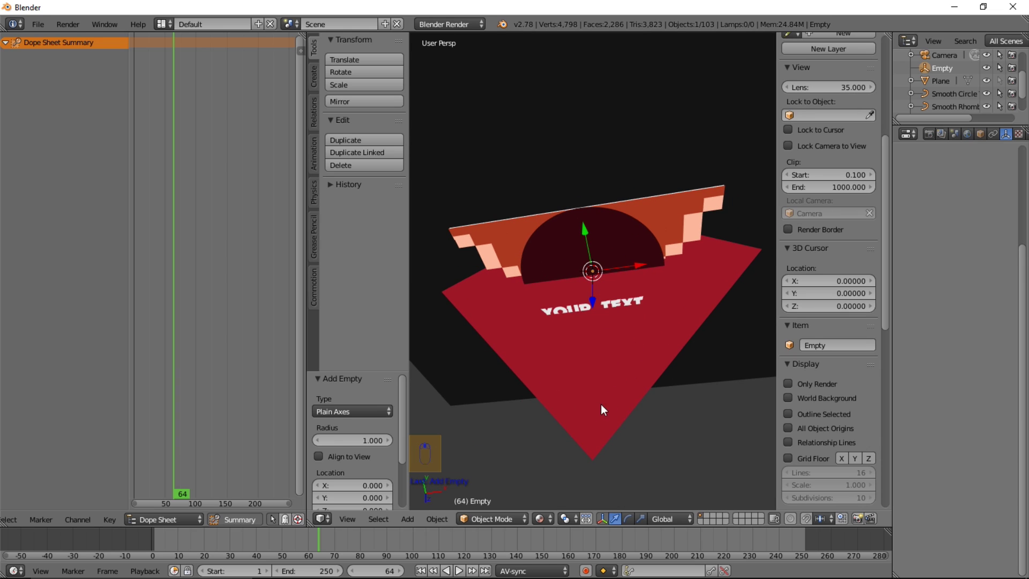
Move the Smooth Rhombus Transition plane to a hidden layer, then select the Empty.
right_click(641, 403)
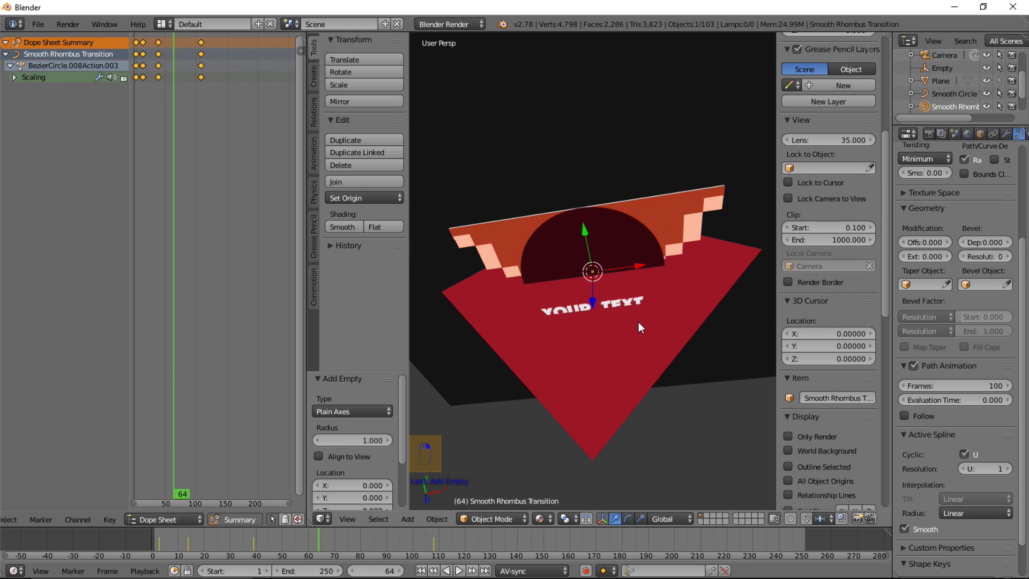
key("m")
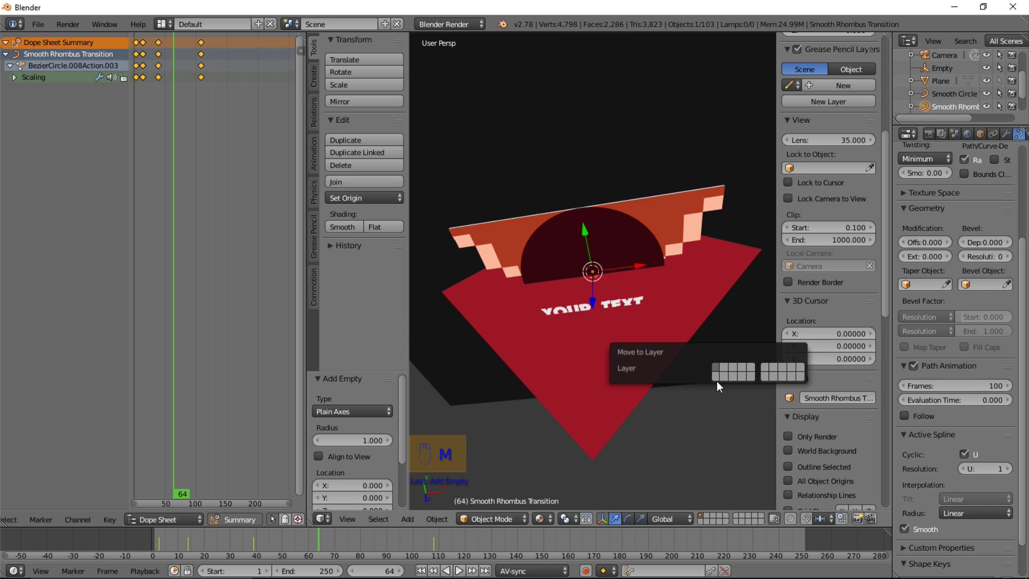
left_click(718, 379)
scroll(606, 321, "up", 5)
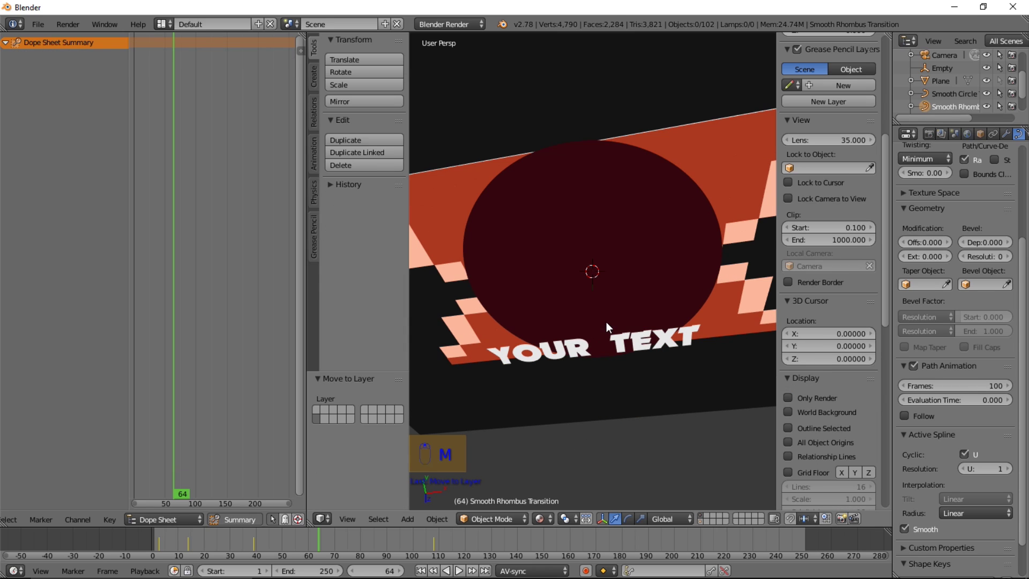
middle_click_drag(715, 234, 603, 387)
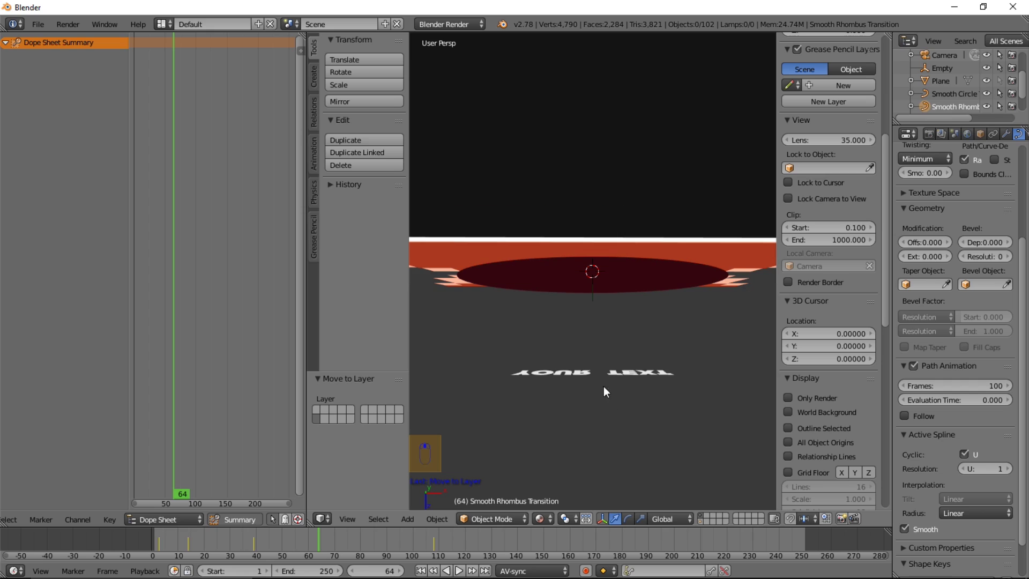
right_click(591, 321)
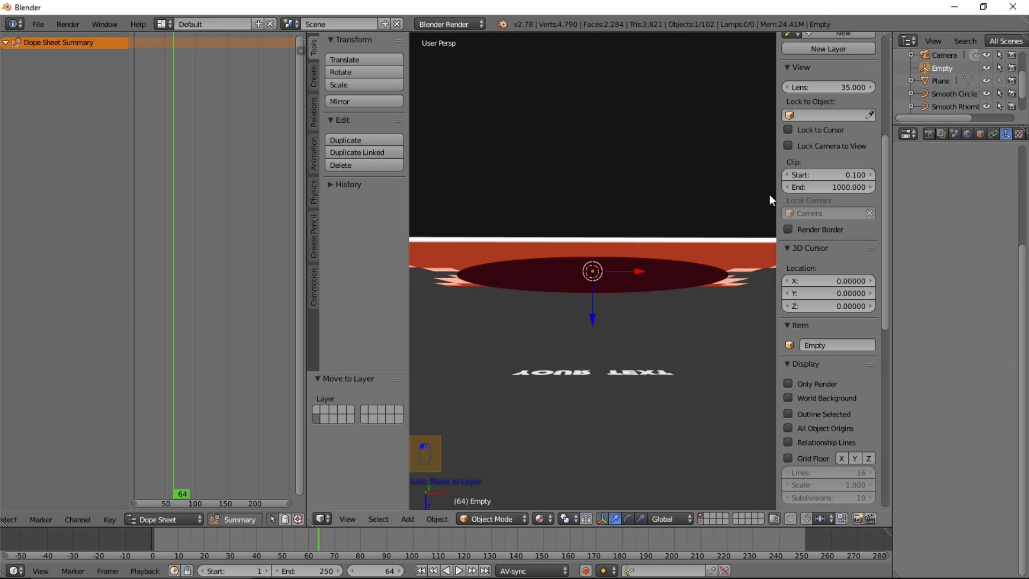
Move the Empty along Z onto the centre of YOUR TEXT.
left_click_drag(594, 309, 593, 416)
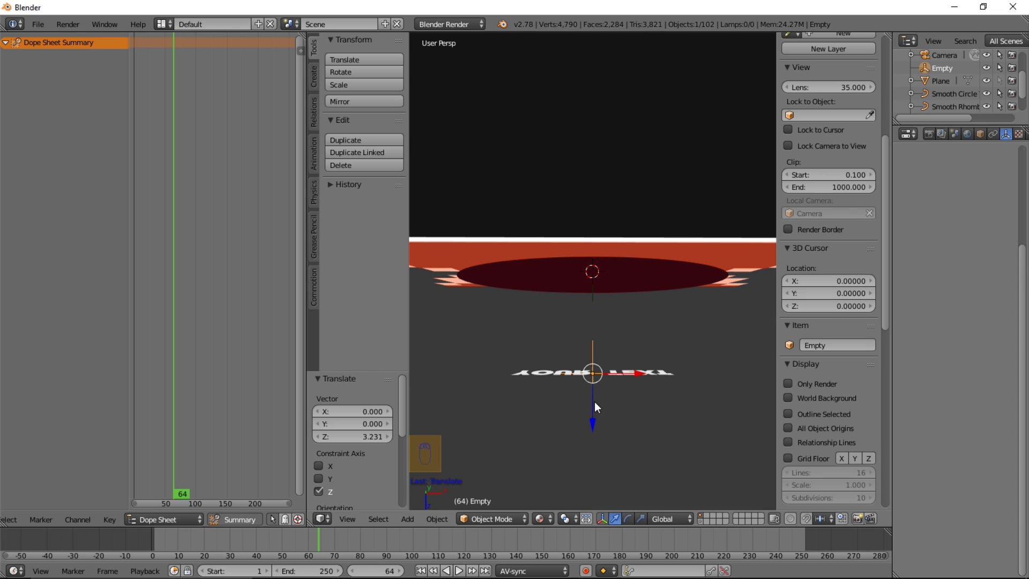
middle_click_drag(594, 401, 593, 433)
left_click_drag(594, 433, 594, 428)
Parent YOUR TEXT to the Empty with Keep Transform and check it follows.
right_click(633, 369)
right_click(586, 359, "shift")
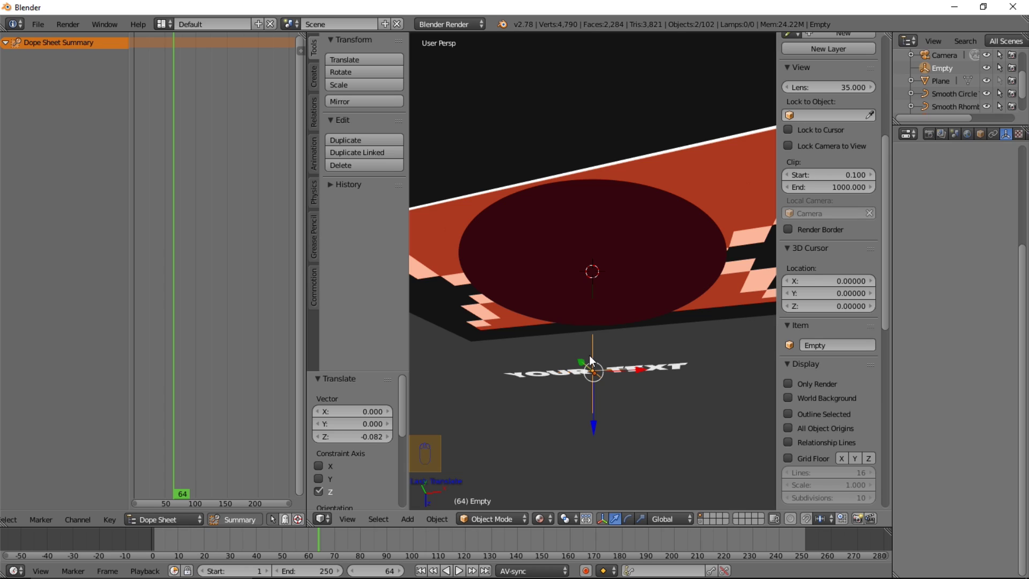
key("ctrl+p")
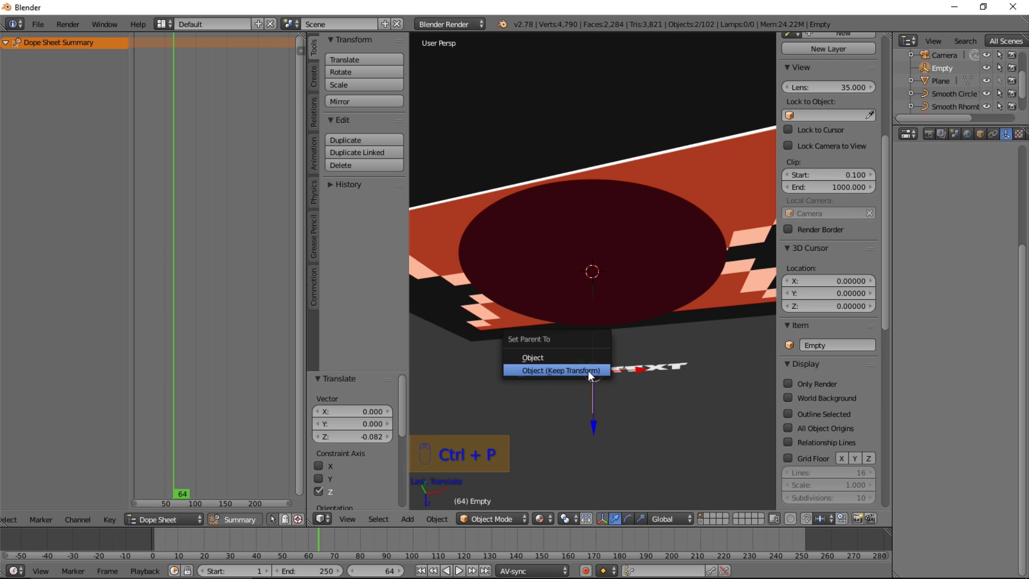
left_click(588, 370)
right_click_drag(588, 411, 595, 367)
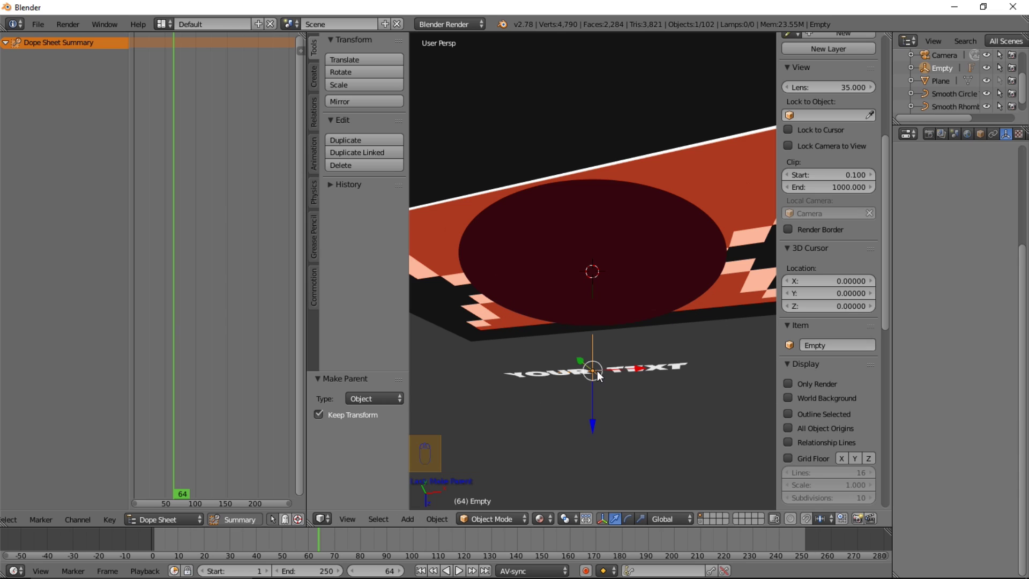
Group the text and Empty into a new group named Text.
right_click(634, 366, "shift")
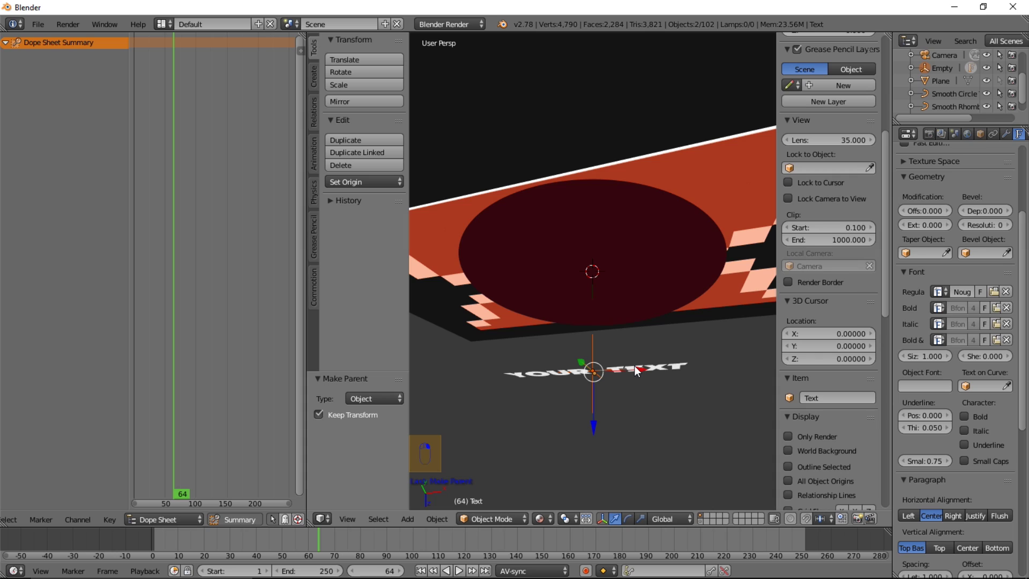
key("ctrl+g")
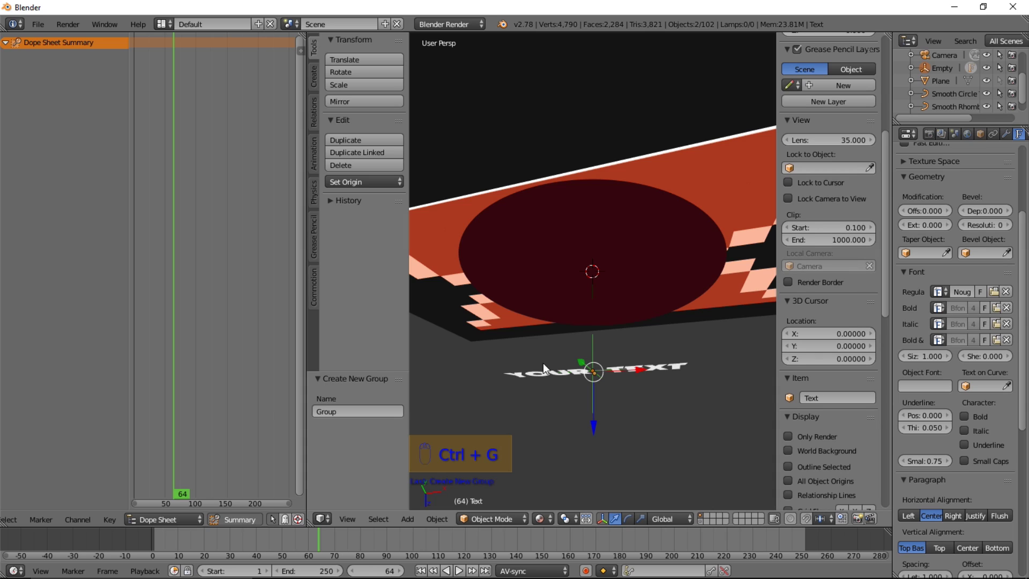
left_click(371, 411)
type("R")
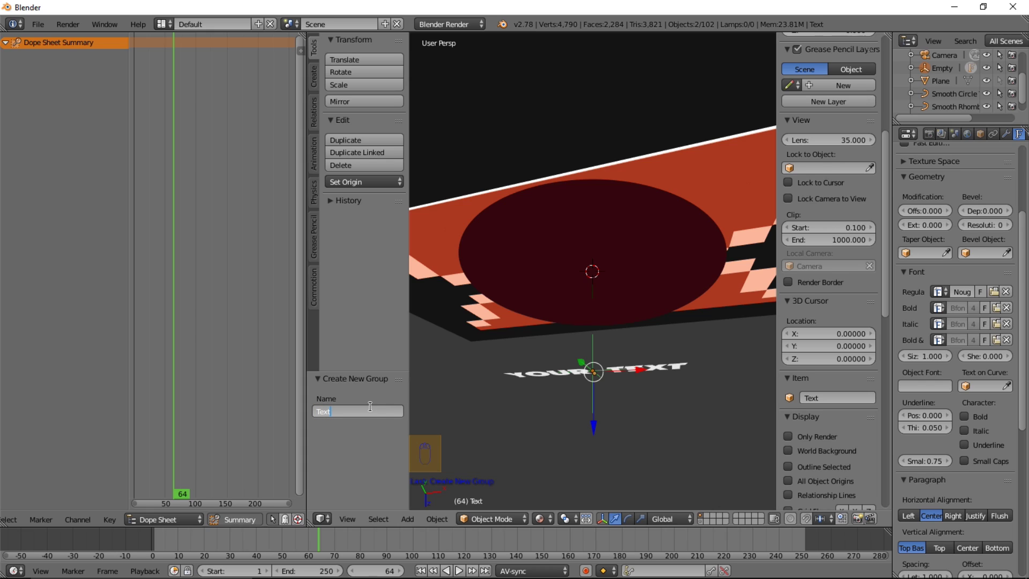
key("Return")
Play the intro animation from the camera view and scrub back through it.
key("KP_0")
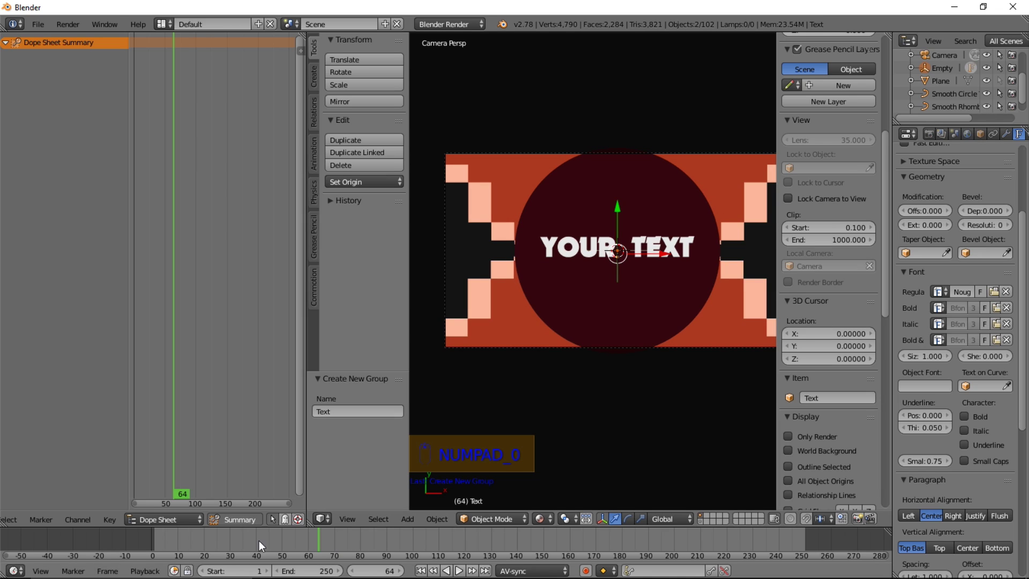
key("alt+a")
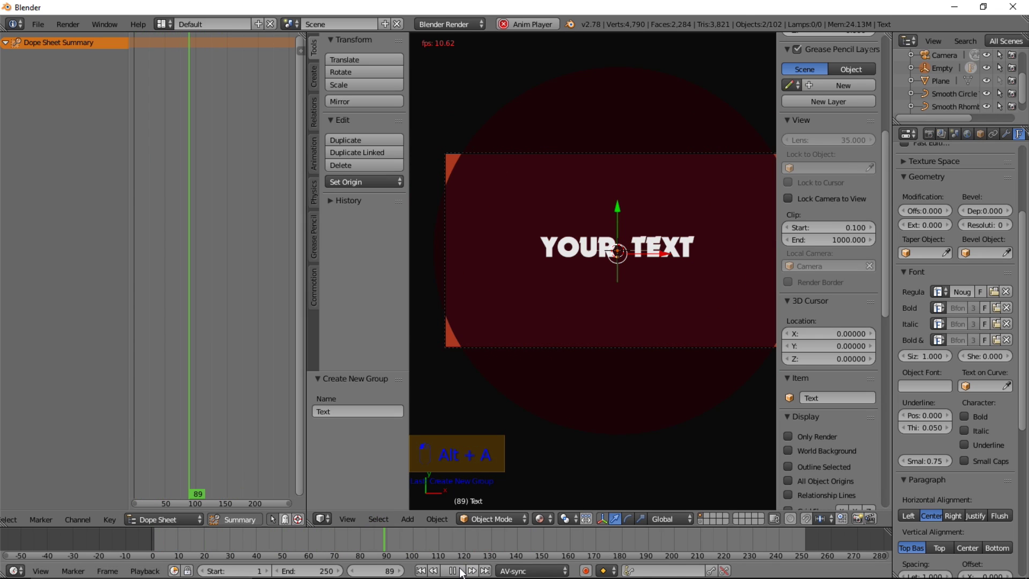
left_click_drag(412, 540, 330, 541)
Insert a Scaling keyframe for YOUR TEXT at full size on frame 69.
scroll(675, 298, "up", 1)
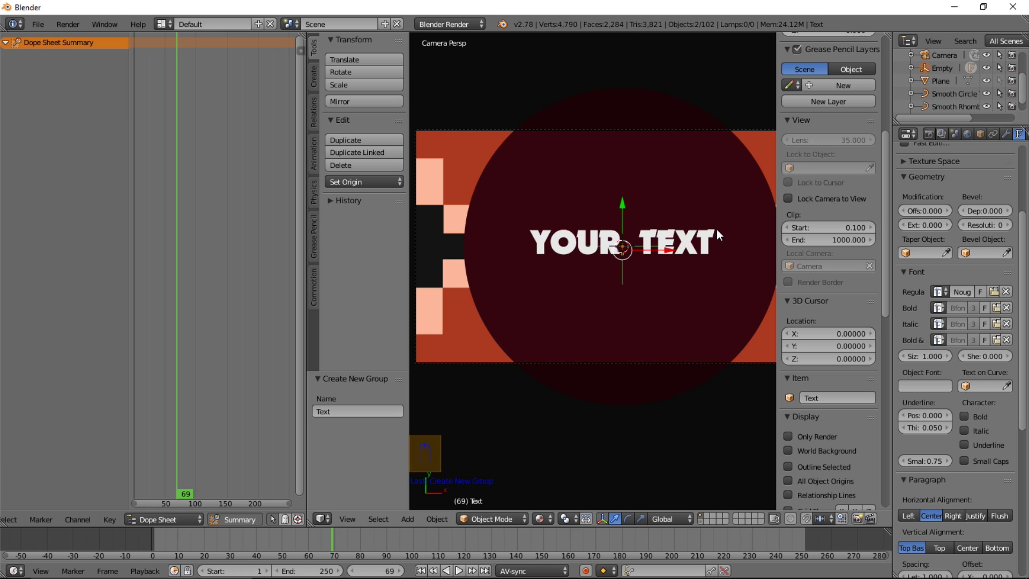
key("i")
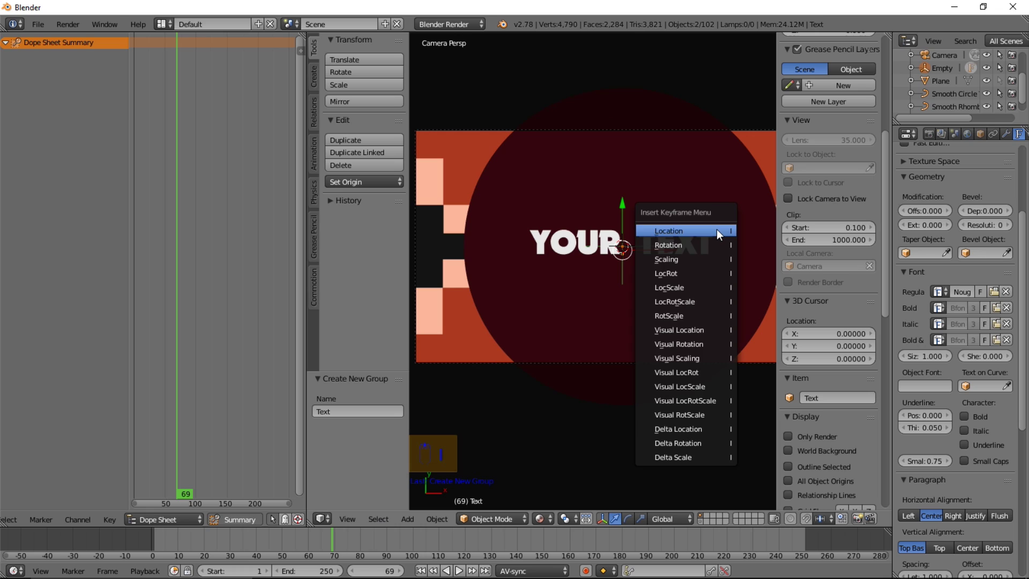
left_click(682, 261)
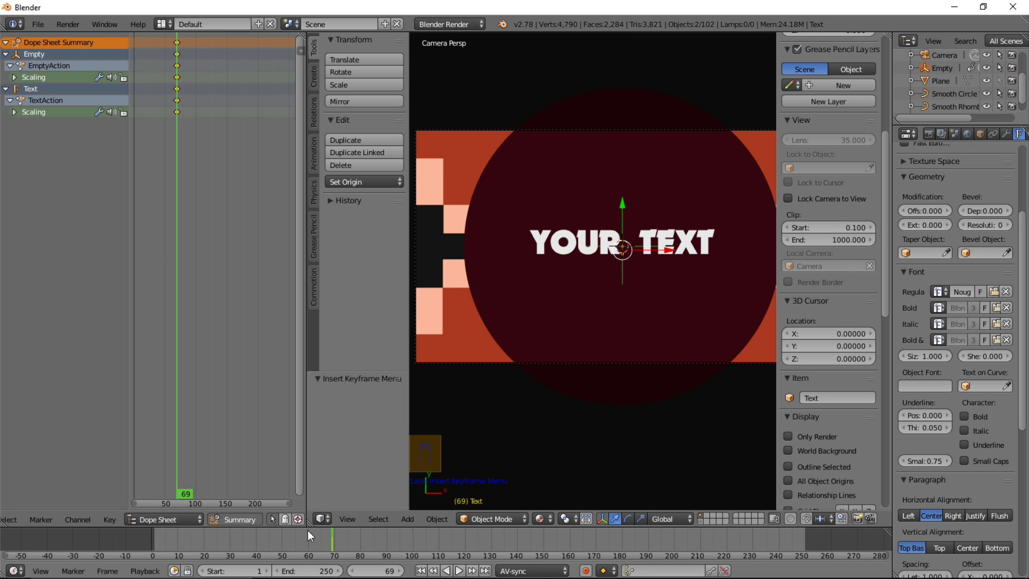
mouse_move(315, 536)
left_mouse_down()
mouse_move(289, 538)
mouse_move(297, 537)
left_mouse_up()
key("alt+a")
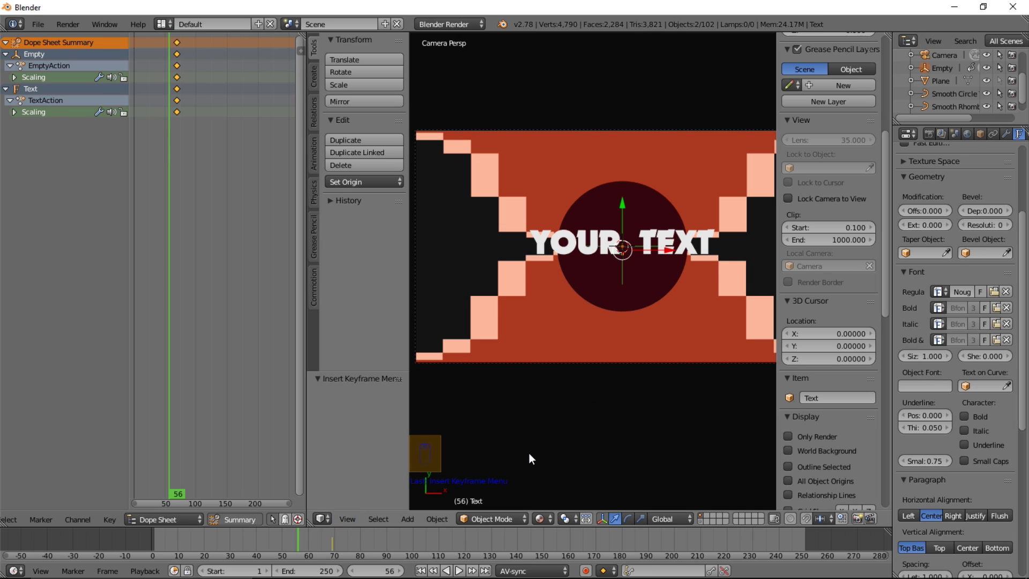
At frame 51, scale the text to 0 and insert a Scaling keyframe.
left_click(287, 542)
key("s")
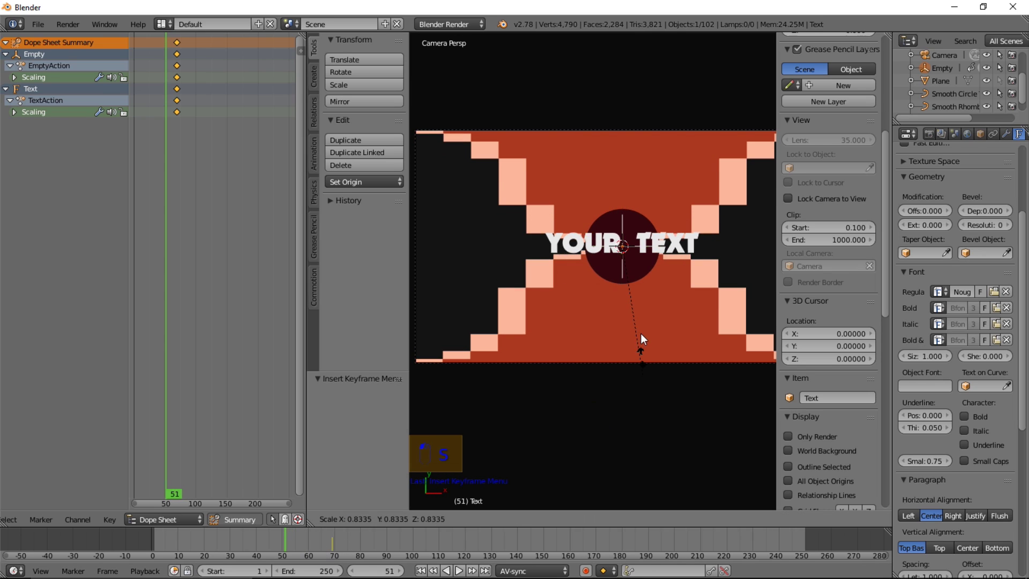
key("0")
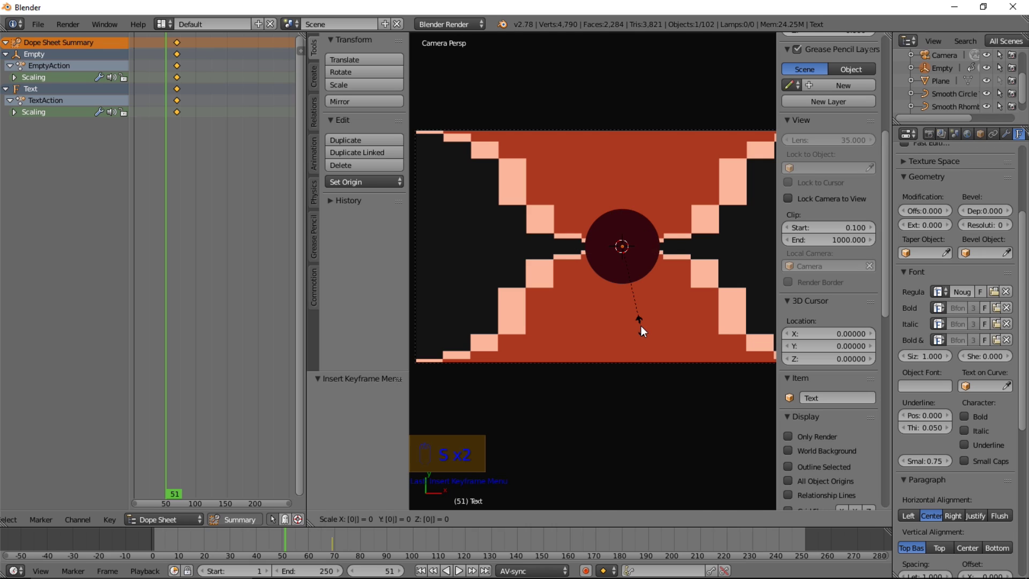
left_click(641, 326)
key("i")
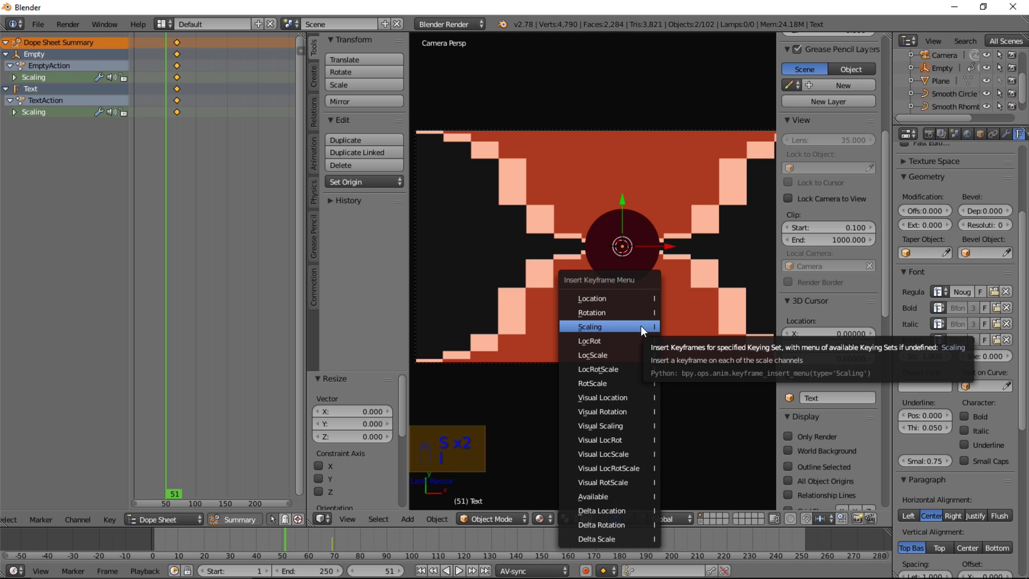
key("Escape")
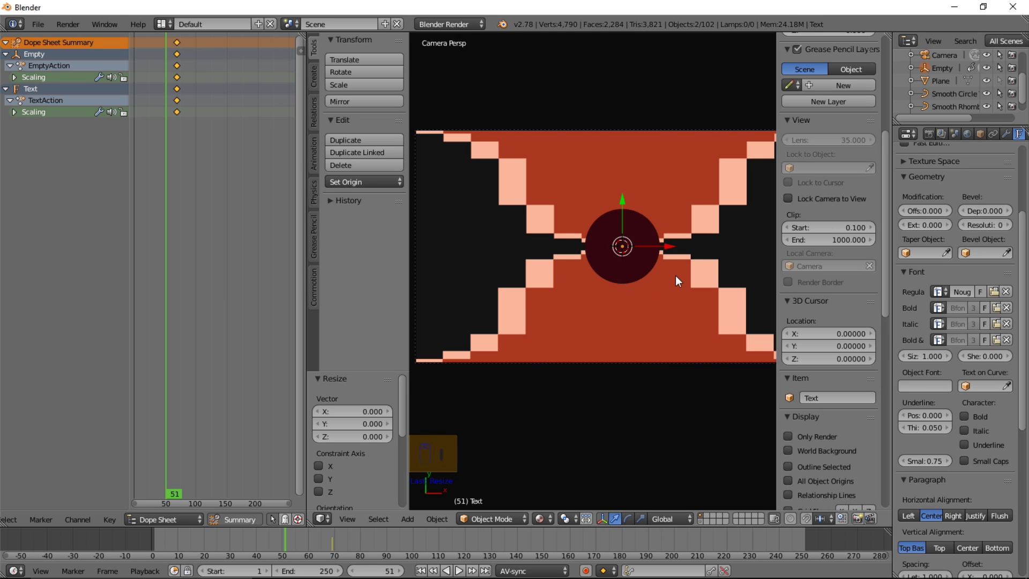
key("i")
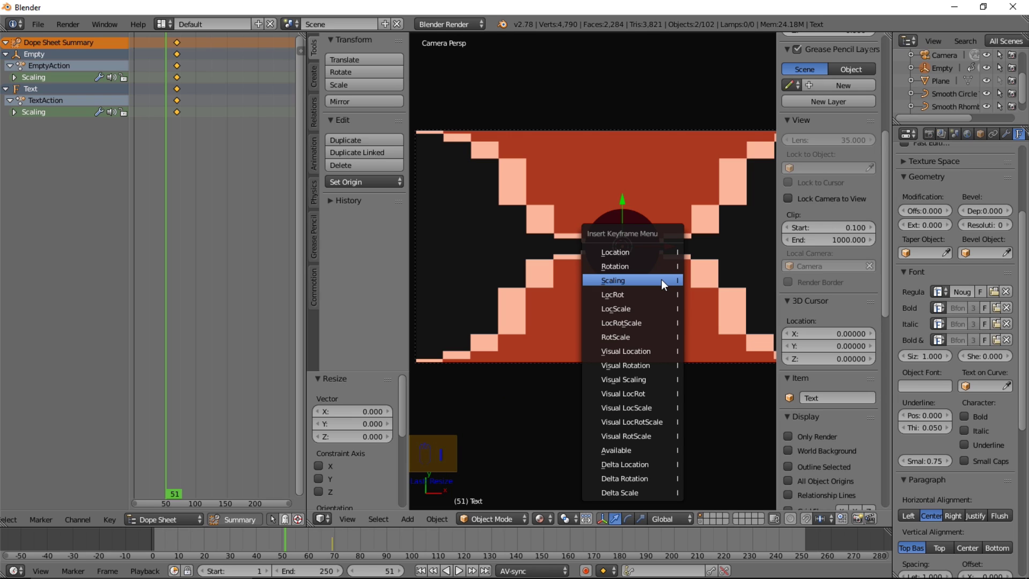
left_click(662, 279)
Preview the text pop-in repeatedly from early frames.
key("alt+a")
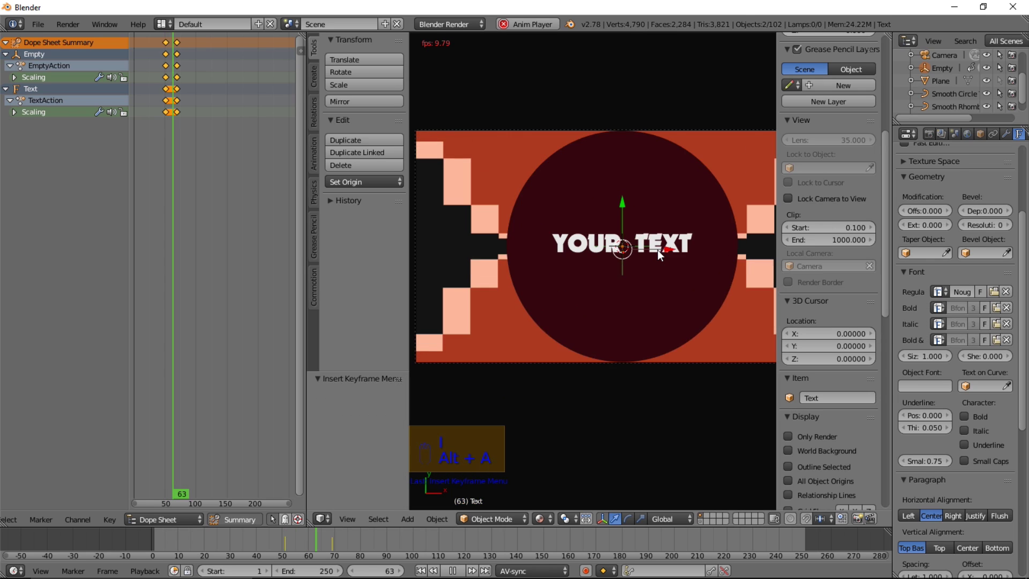
left_click(179, 541)
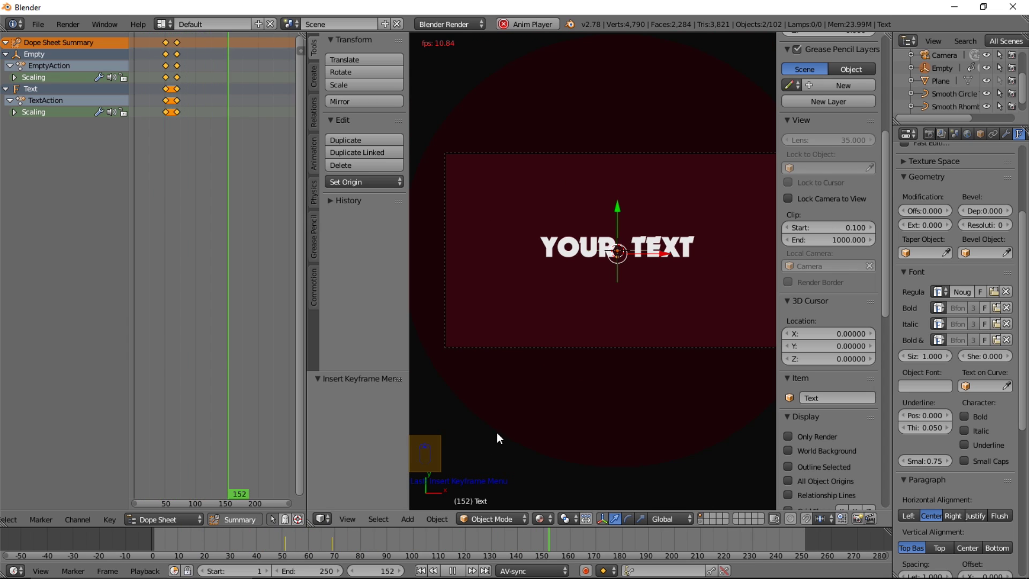
left_click(257, 538)
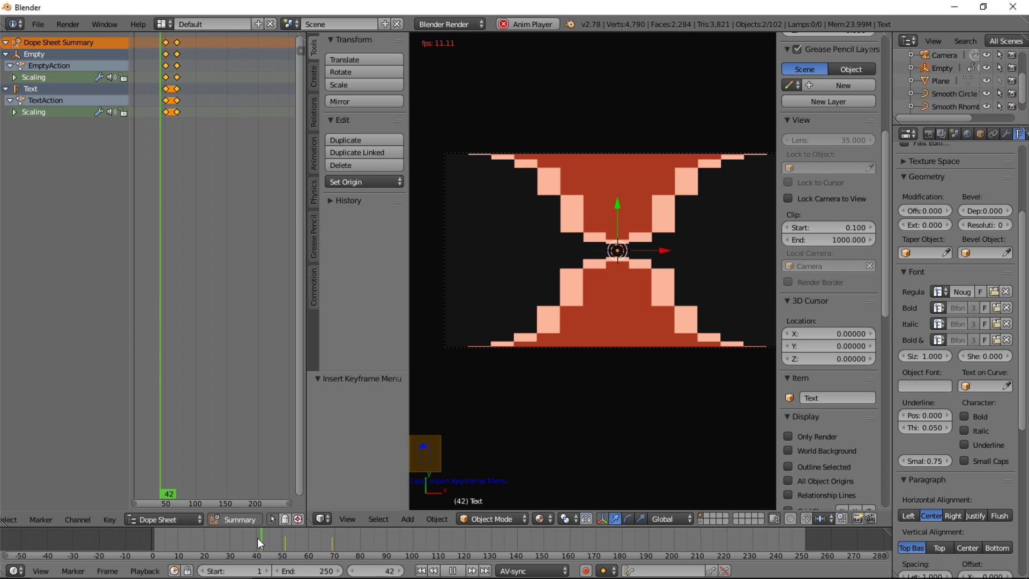
left_click(205, 540)
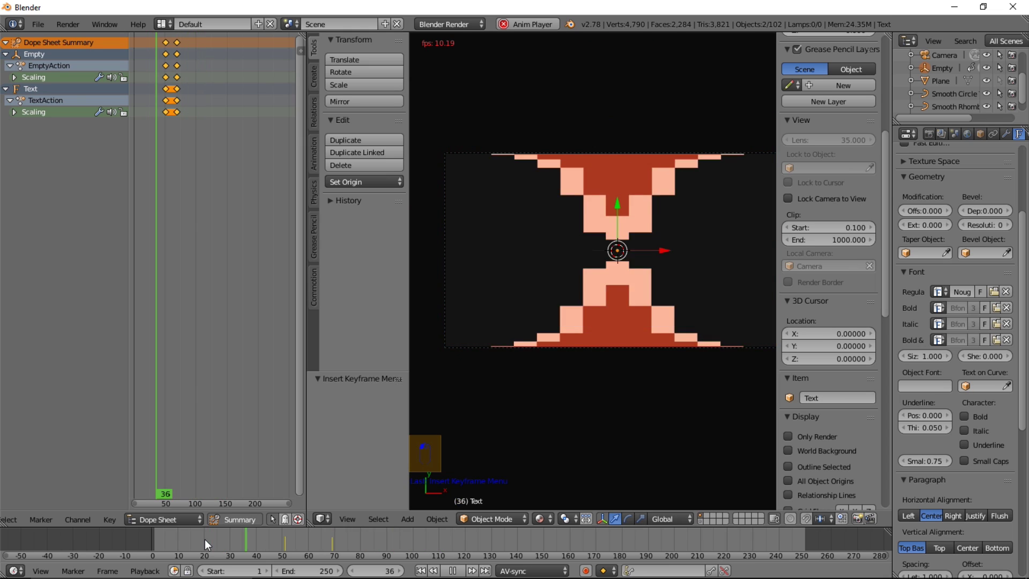
left_click(162, 538)
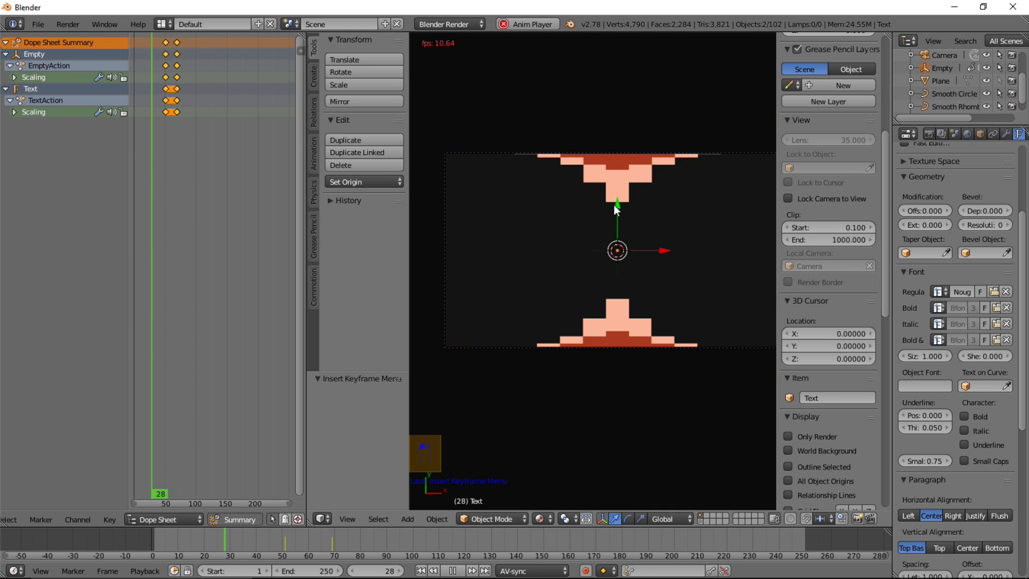
left_click(199, 536)
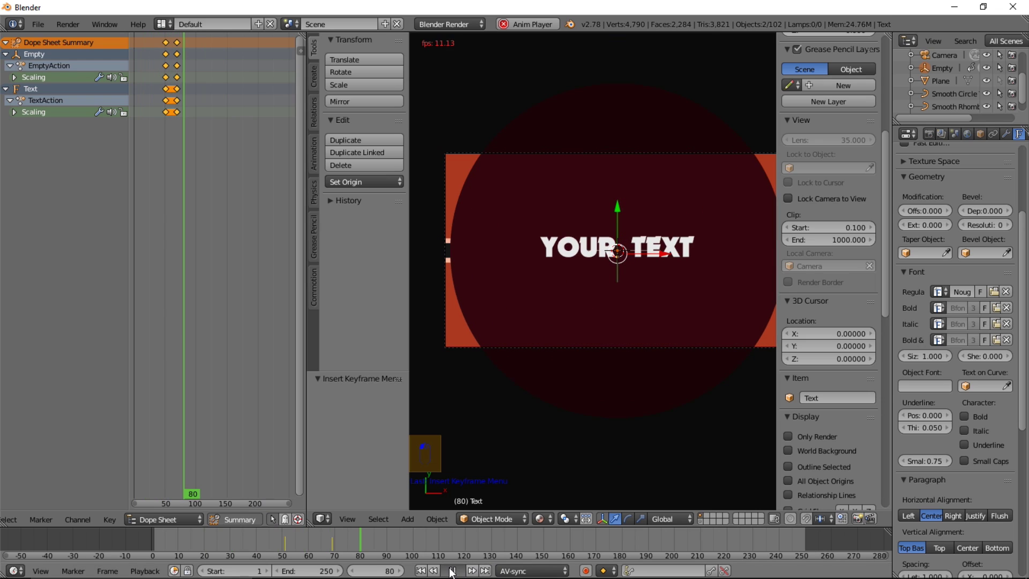
left_click(451, 572)
left_click_drag(238, 538, 345, 533)
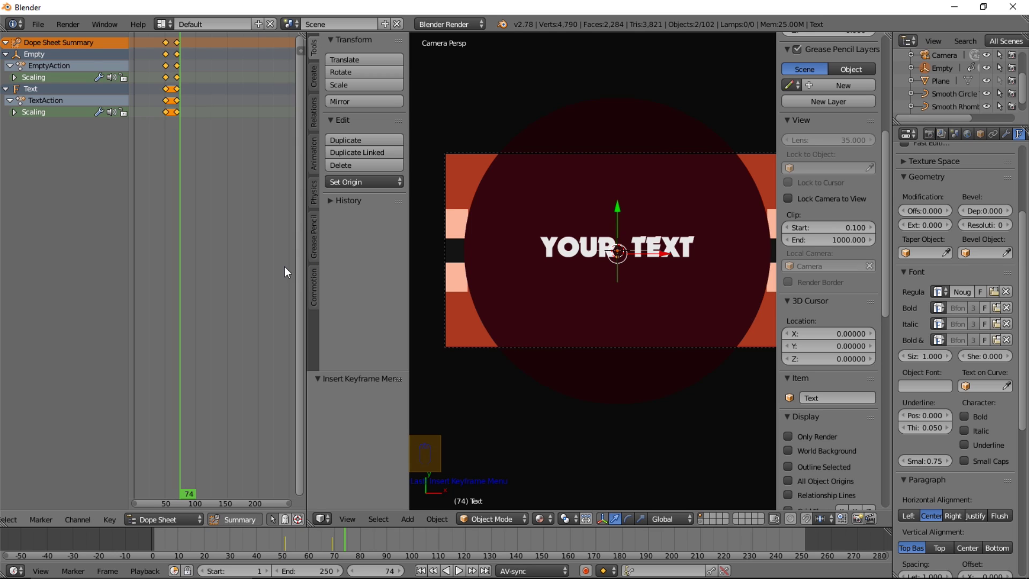
Set the scaling keyframes' interpolation to Bounce and preview the result.
key("t")
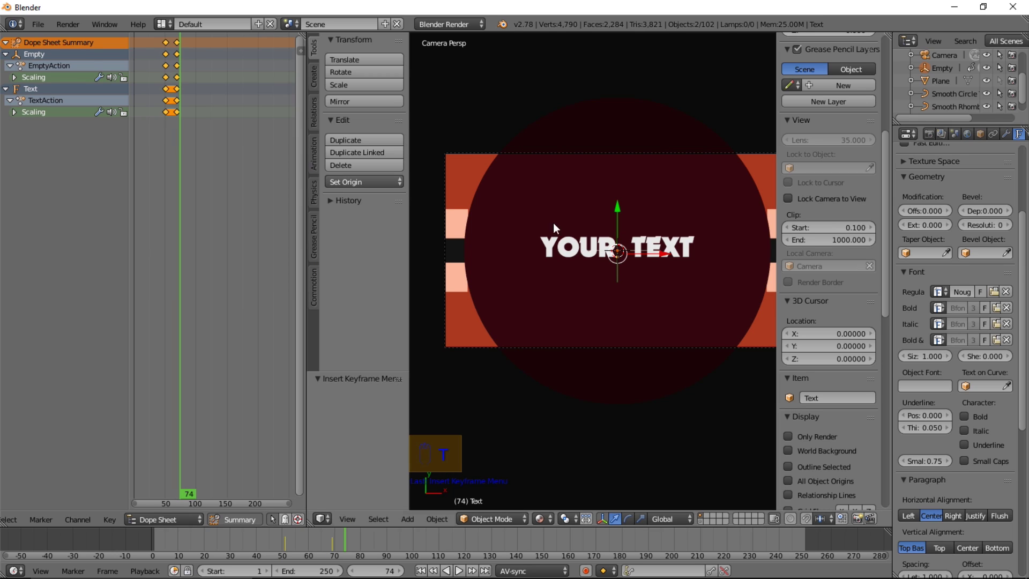
scroll(627, 266, "up", 1)
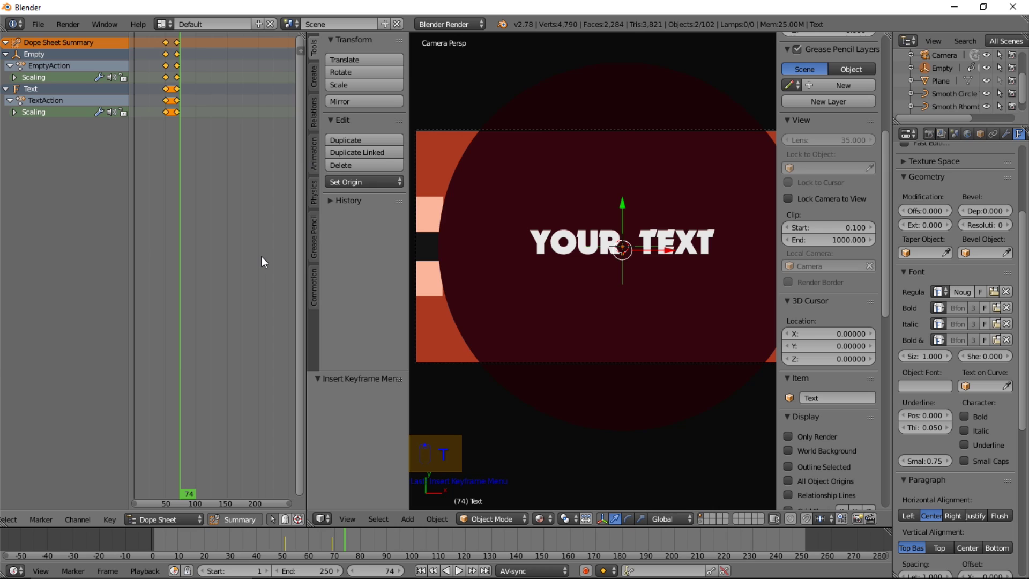
key("t")
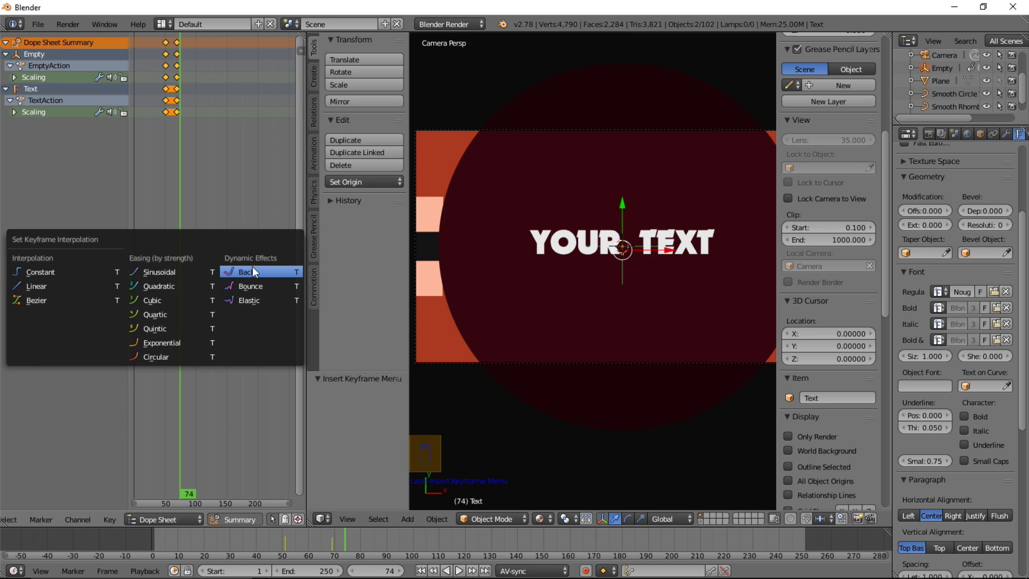
left_click(261, 287)
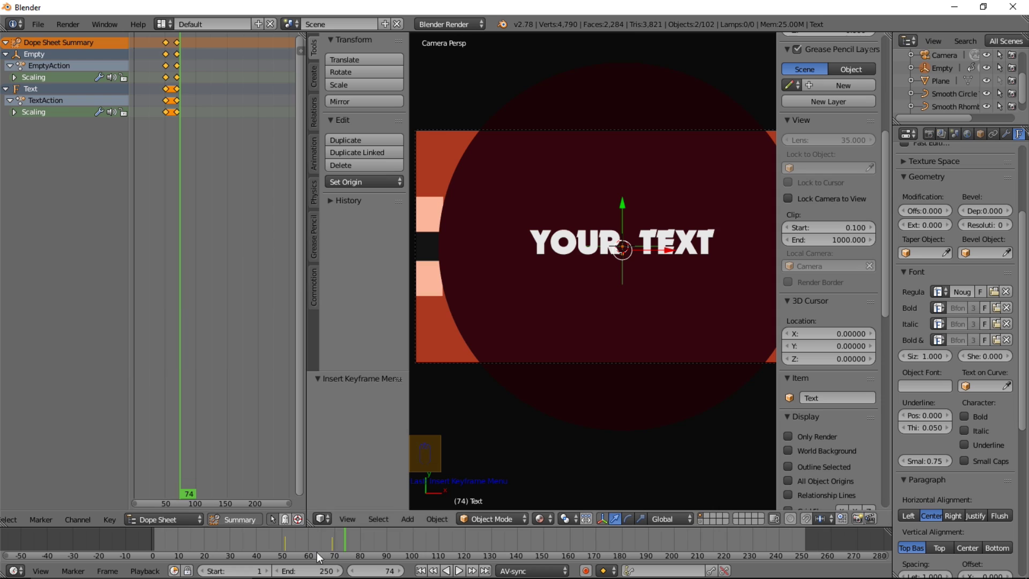
key("alt+a")
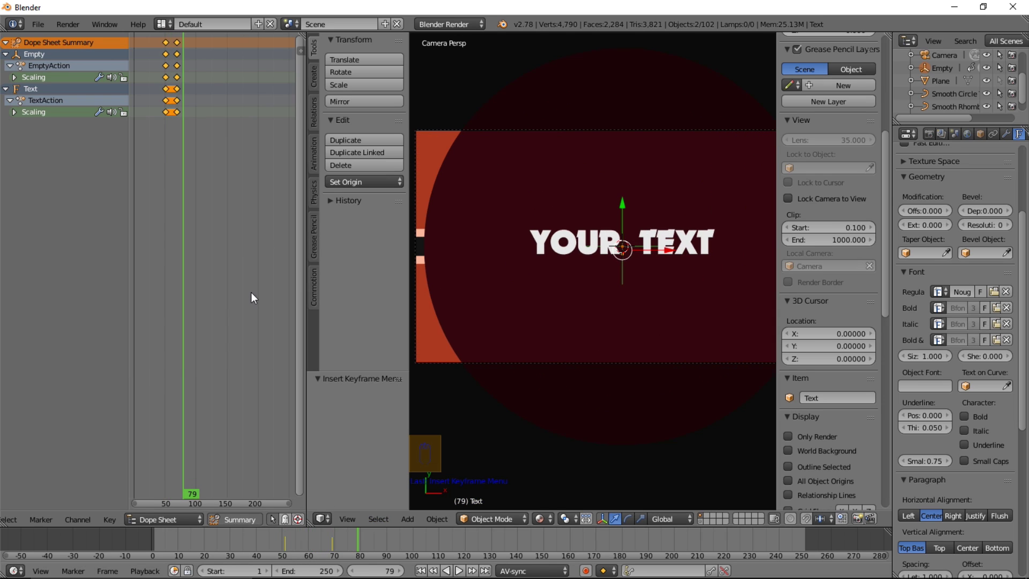
key("alt+a")
Switch the scaling keyframes to Back easing and replay the pop-in from frame 51.
key("t")
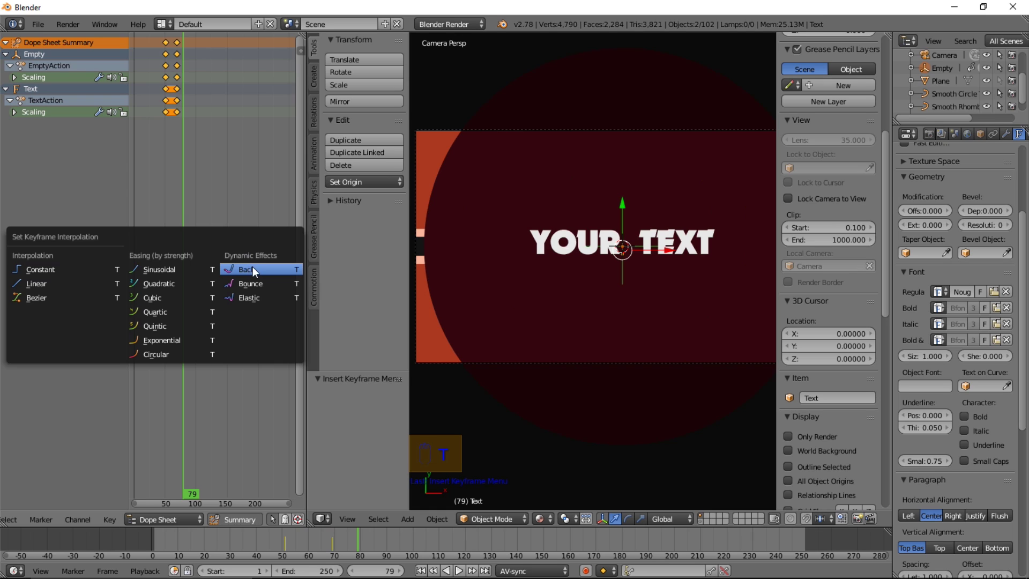
left_click(252, 266)
left_click(283, 534)
key("alt+a")
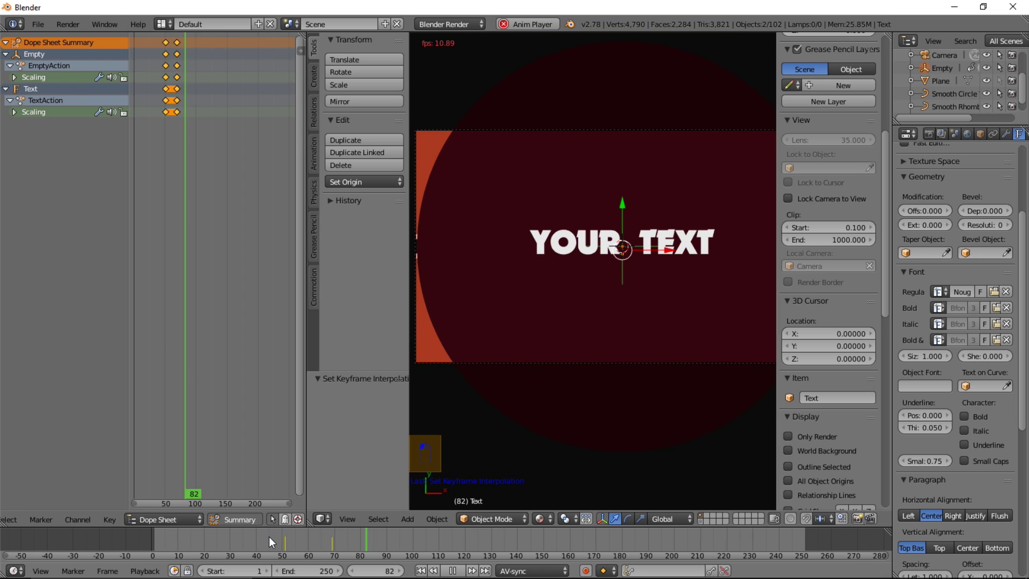
left_click(452, 571)
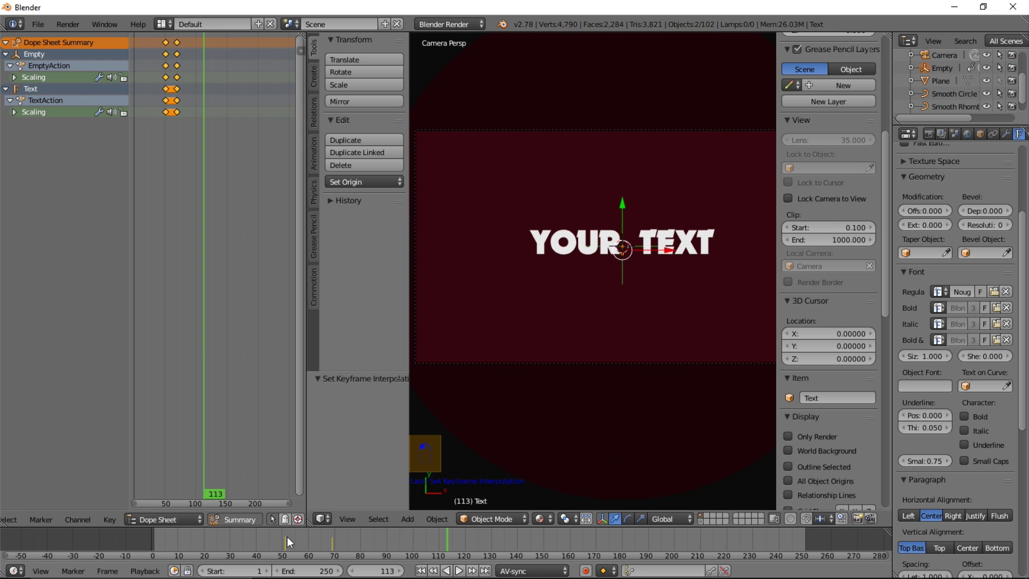
mouse_move(287, 536)
left_mouse_down()
mouse_move(330, 540)
mouse_move(282, 539)
mouse_move(295, 540)
left_mouse_up()
Shift the selected scaling keyframes about 2 frames later and replay the pop-in.
key("g")
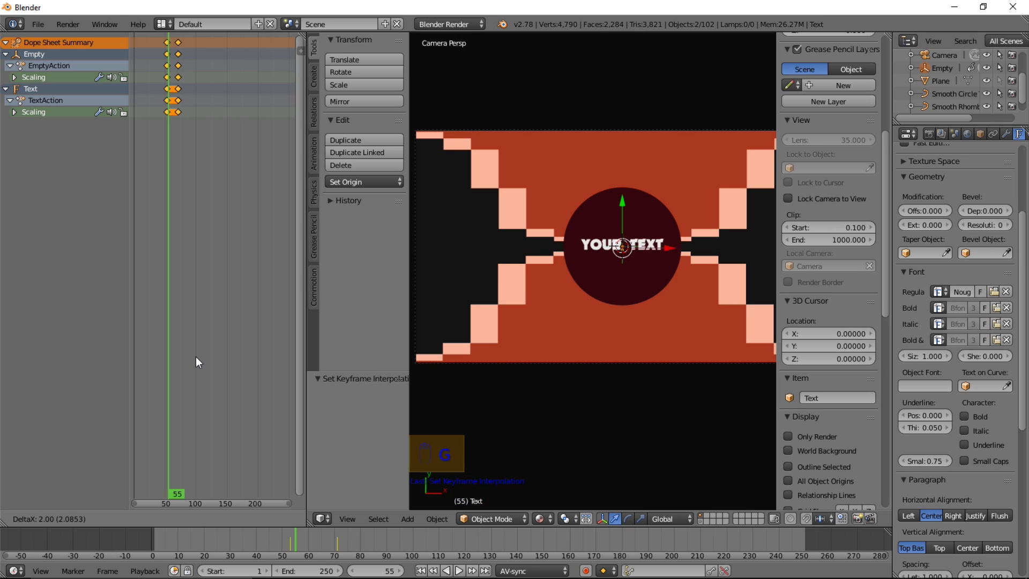
left_click(195, 356)
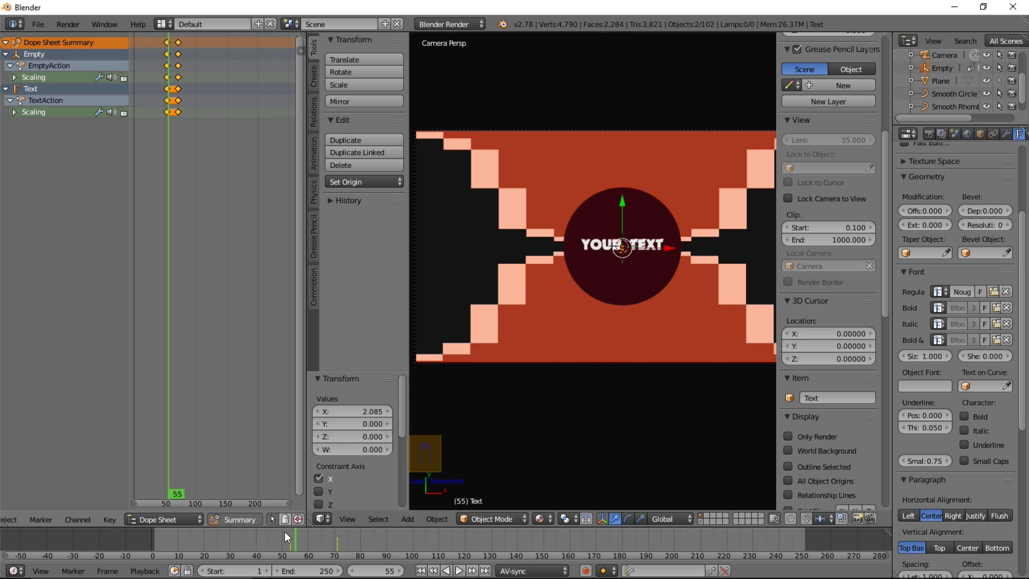
key("alt+a")
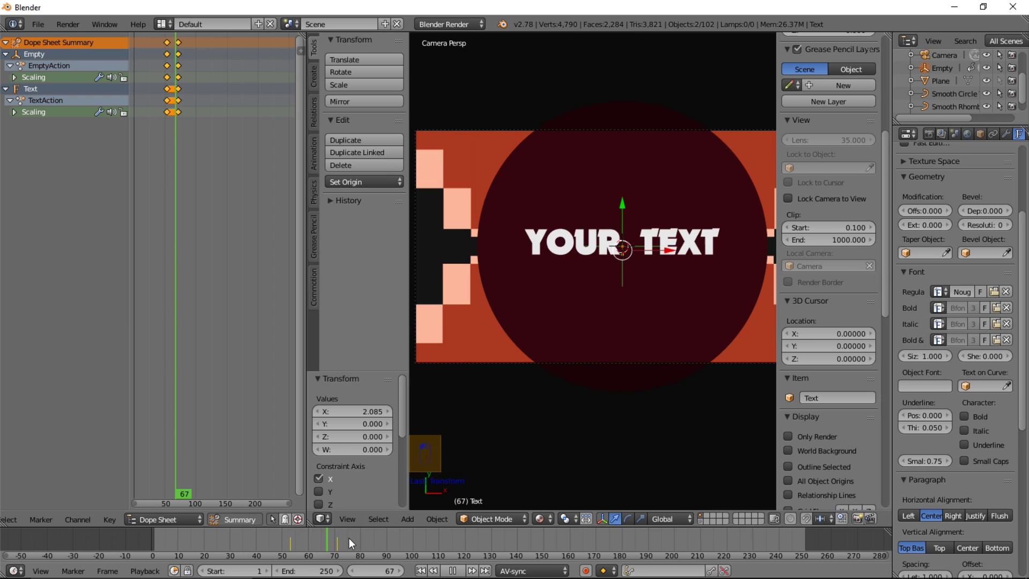
left_click_drag(350, 536, 305, 526)
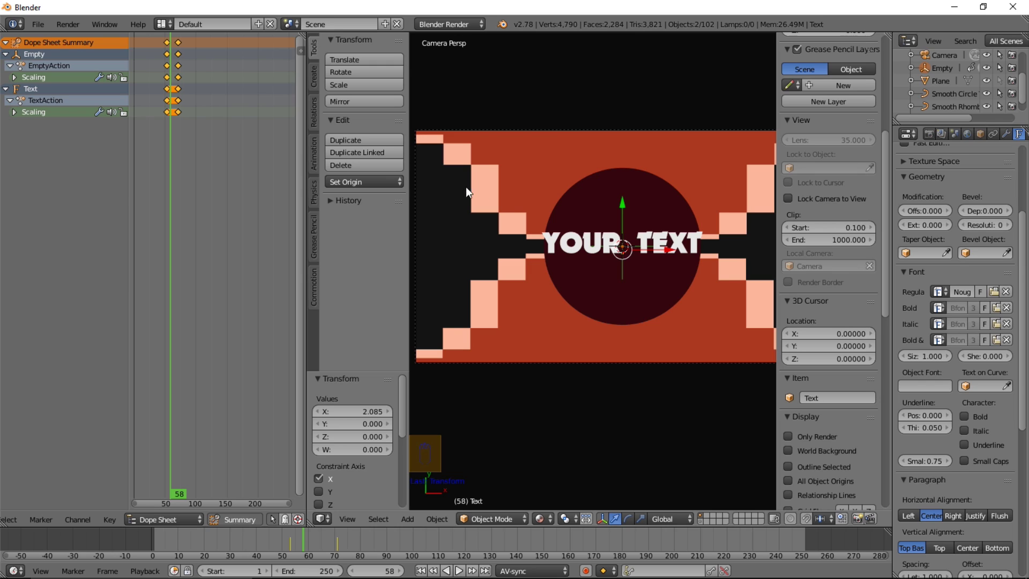
Select Plane.041 and all planes sharing its material, then duplicate them in place.
right_click(535, 174)
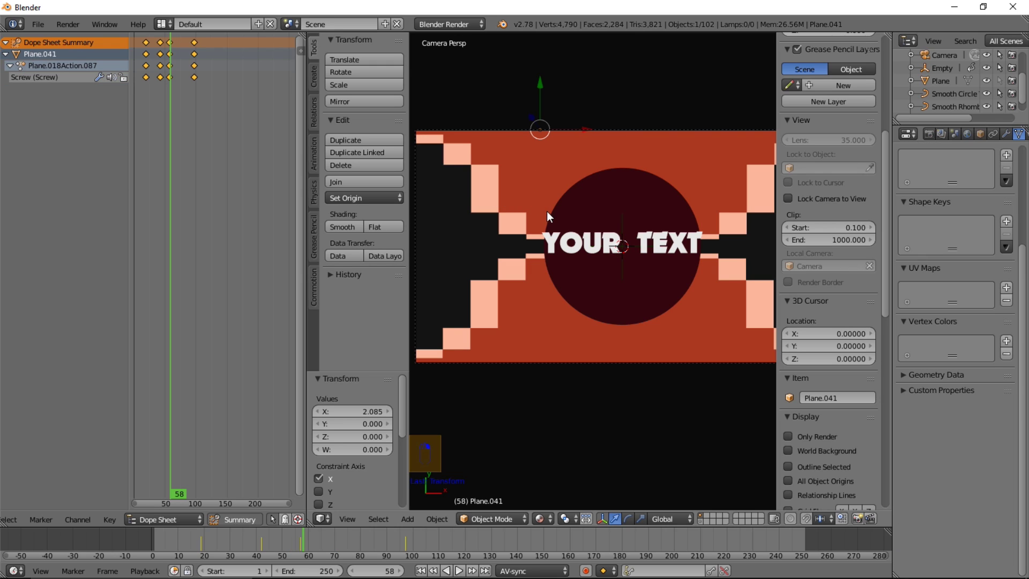
key("shift+l")
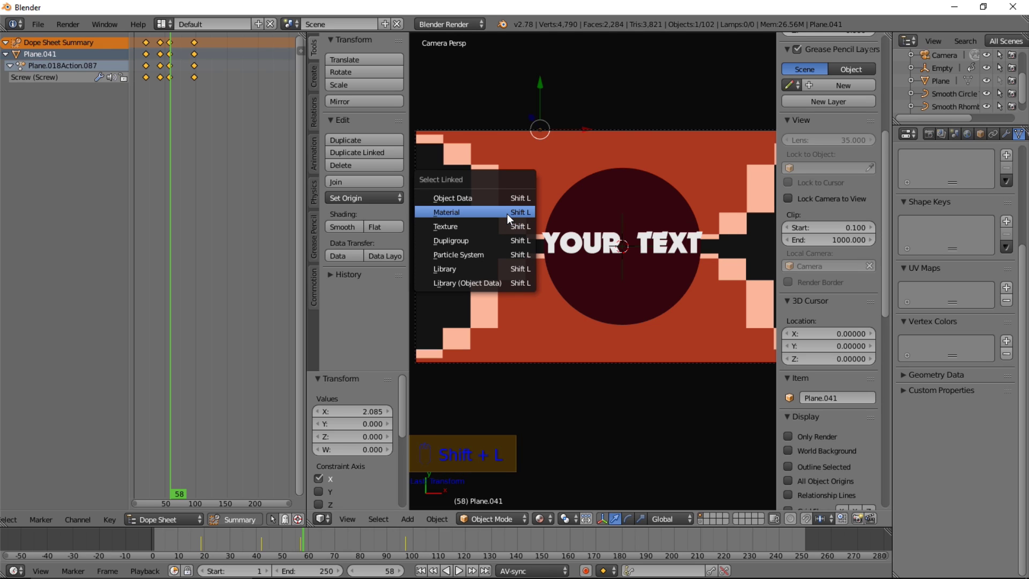
left_click(507, 214)
scroll(517, 208, "down", 4)
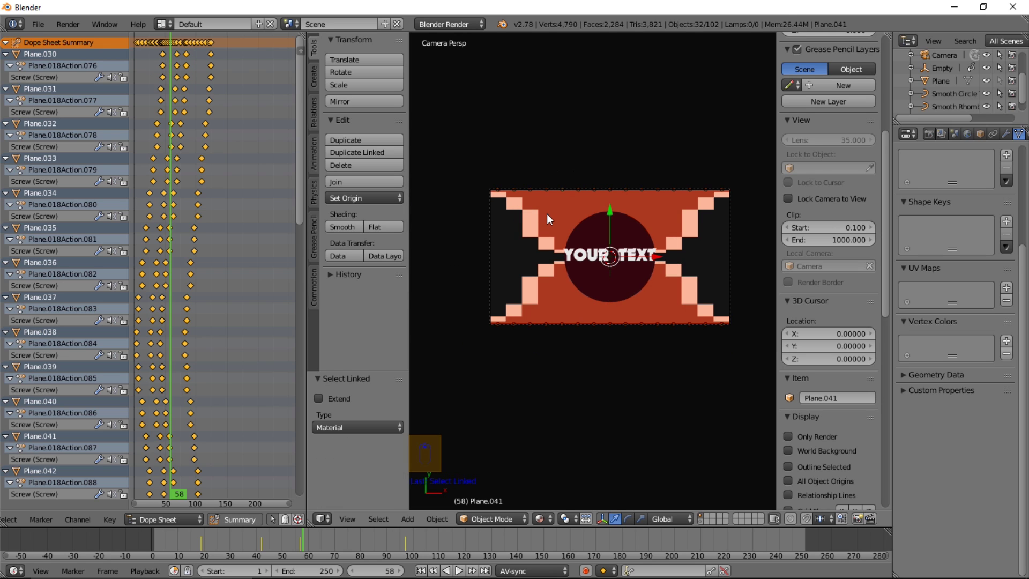
key("shift+d")
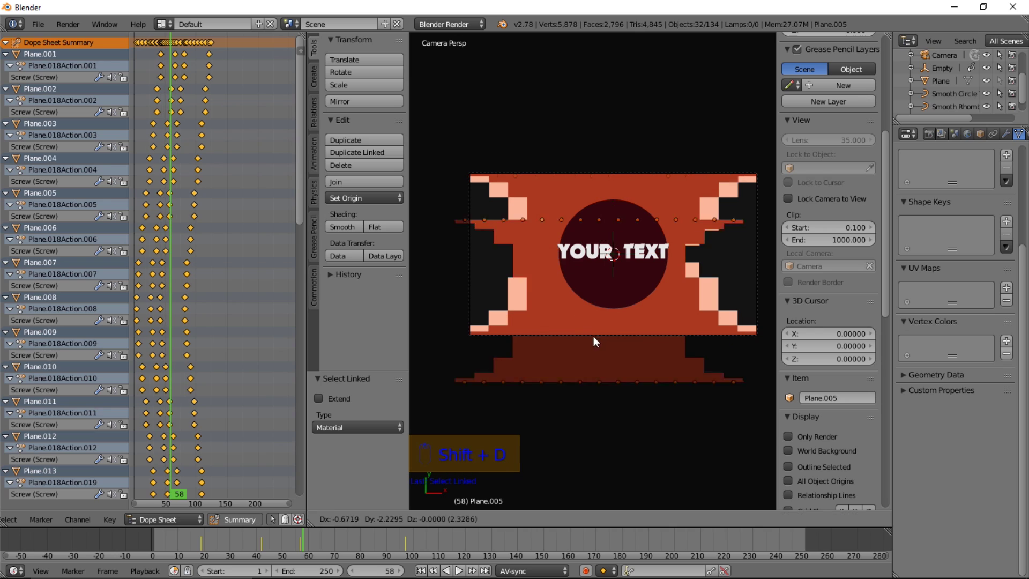
right_click(649, 297)
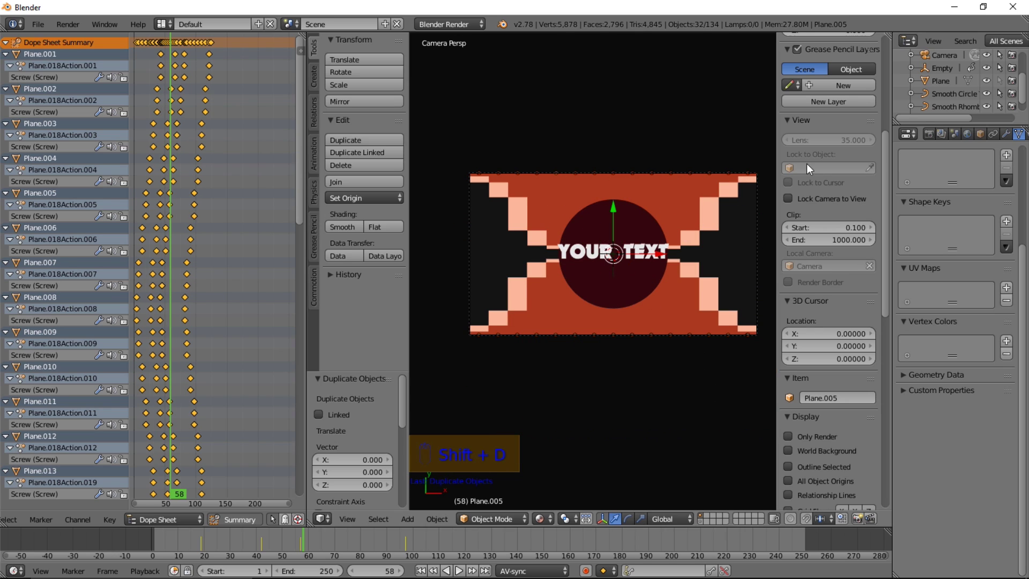
Rename the planes' material Vertical Blinds.003 to TRANSITION.
scroll(968, 137, "down", 3)
left_click(971, 135)
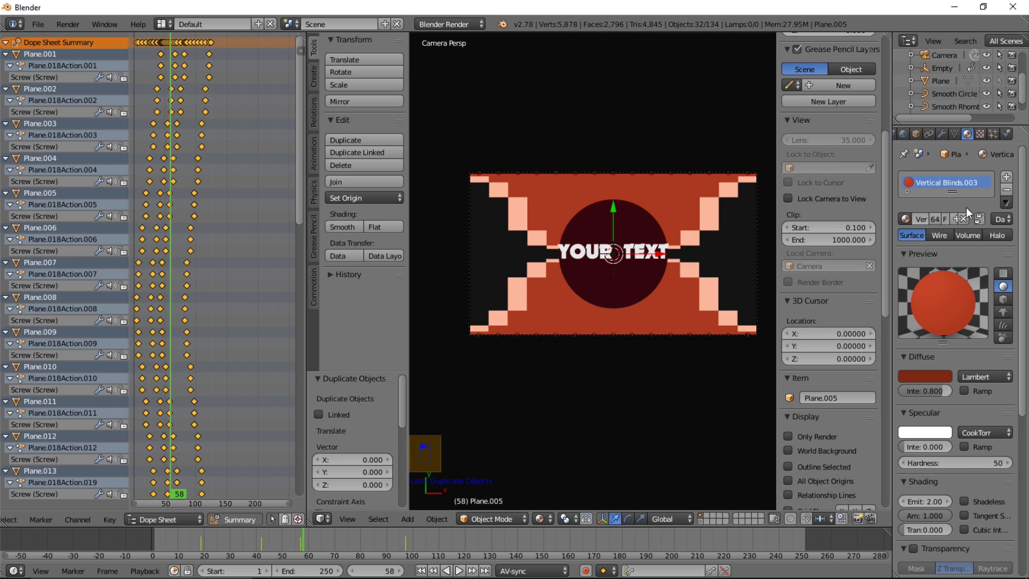
left_click(920, 219)
key("ctrl+a")
key("BackSpace")
key("BackSpace")
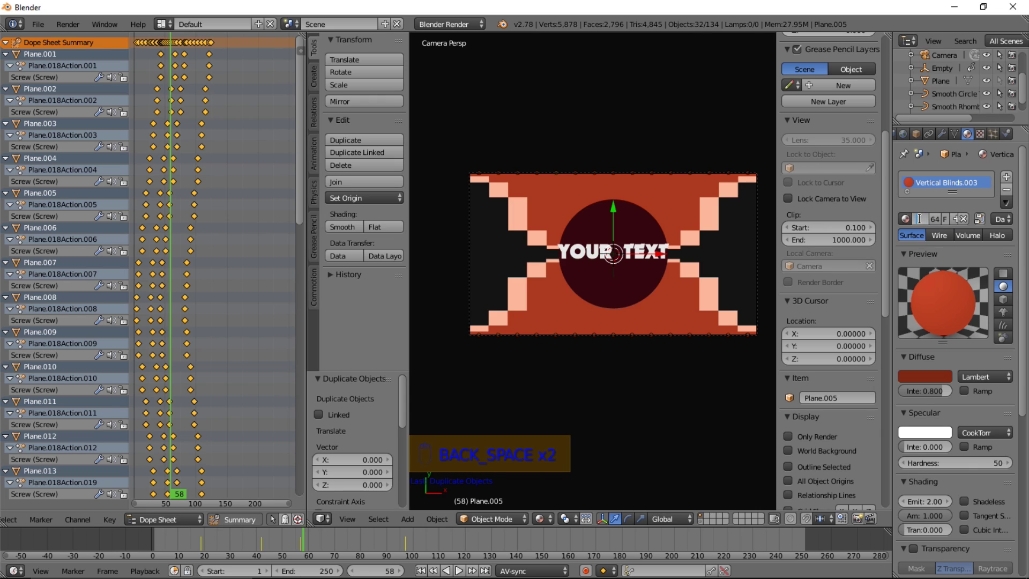
type("A")
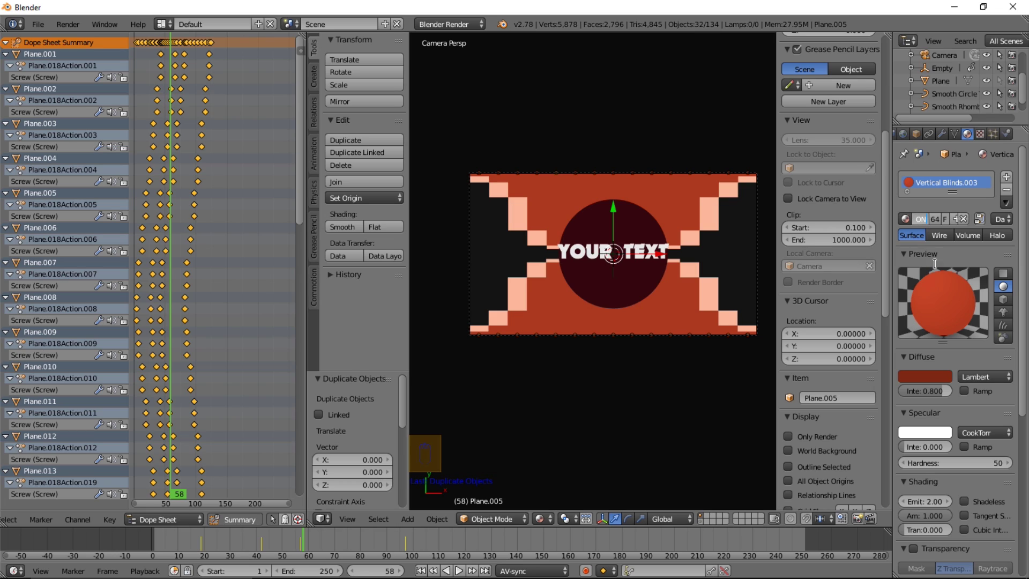
left_click(948, 235)
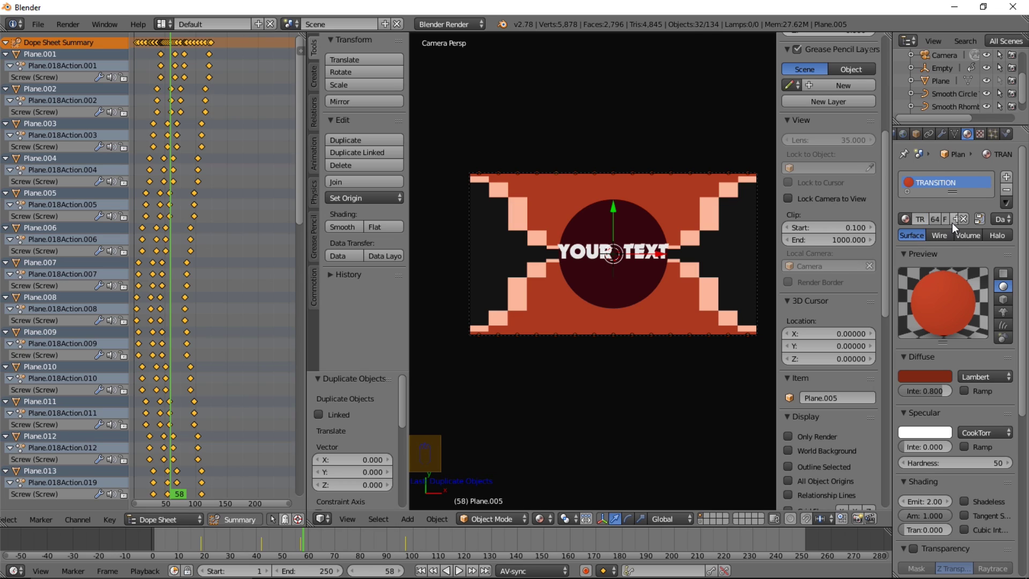
Make a TRANSITION.001 copy of the material with a black diffuse colour.
left_click(952, 223)
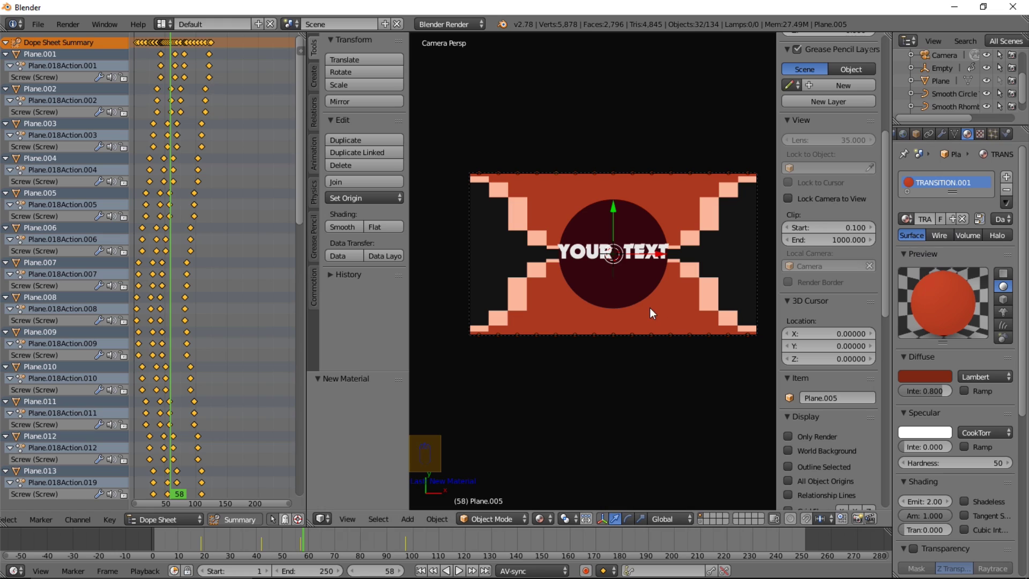
left_click(912, 374)
left_click_drag(940, 282, 940, 299)
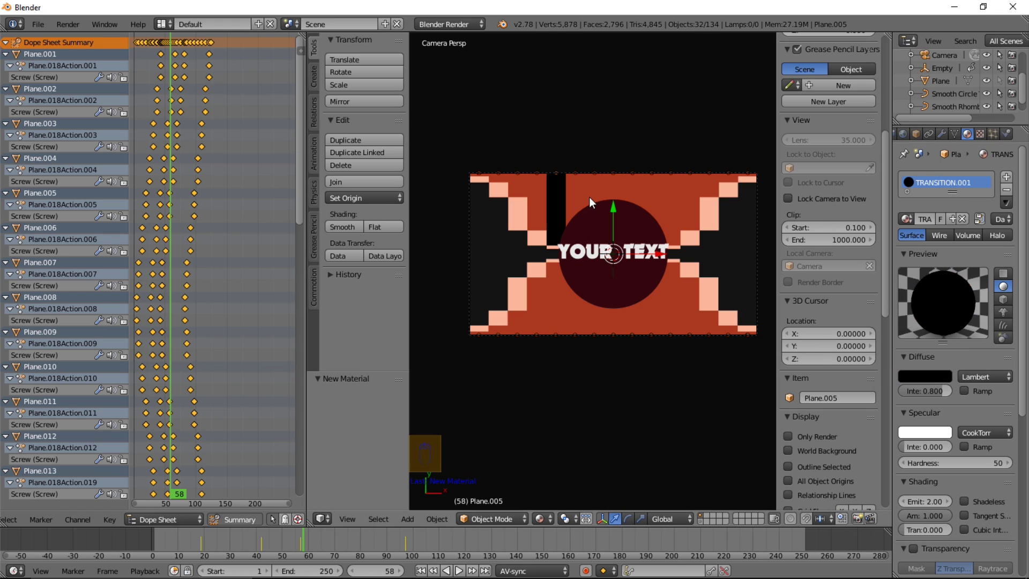
Link the black material to all duplicate planes and shift their keyframes 55 frames later.
key("ctrl+l")
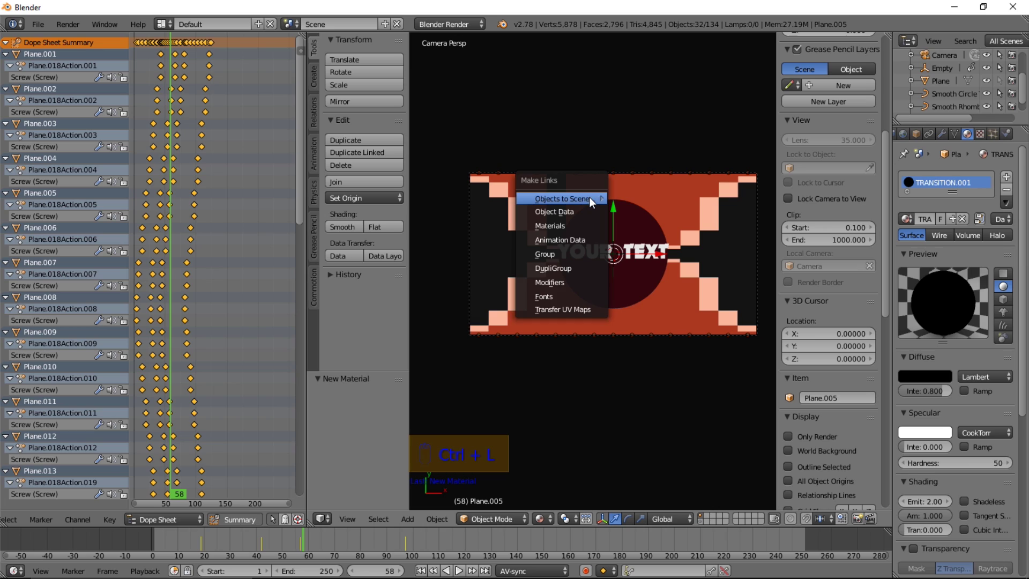
left_click(570, 225)
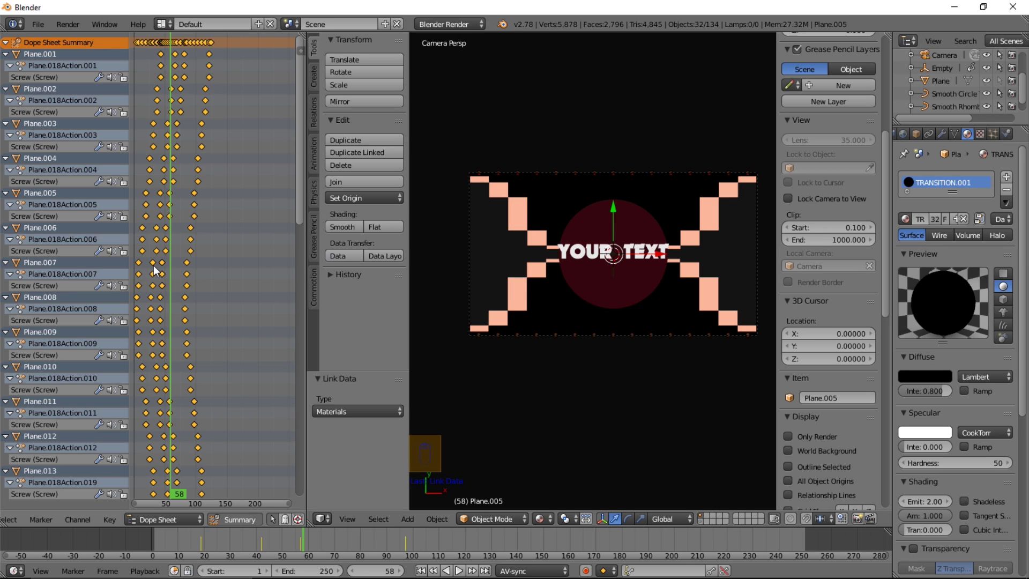
key("g")
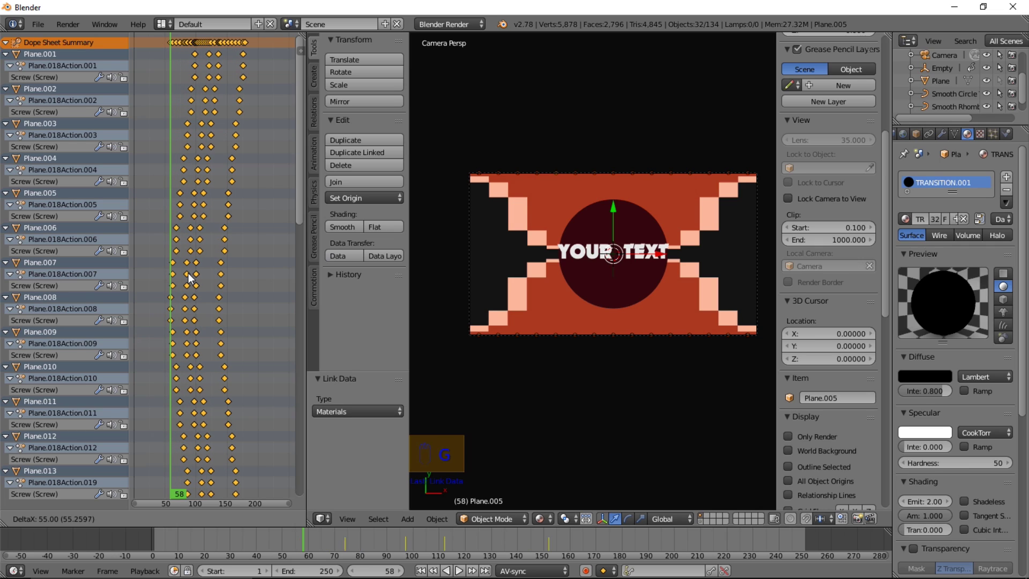
left_click(191, 278)
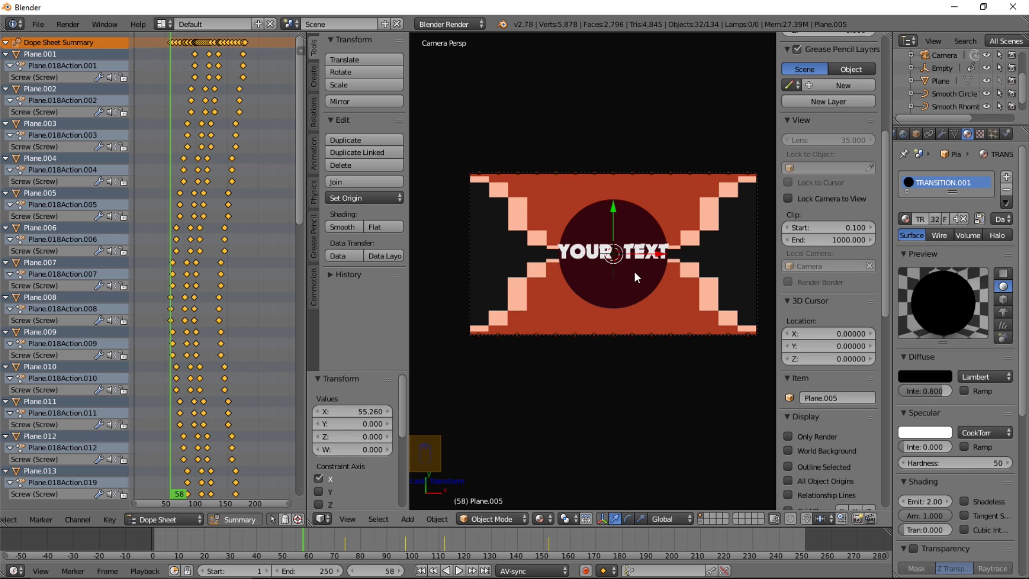
Raise the duplicate planes 0.839 along Z and preview the wipe at frame 114.
key("g")
key("z")
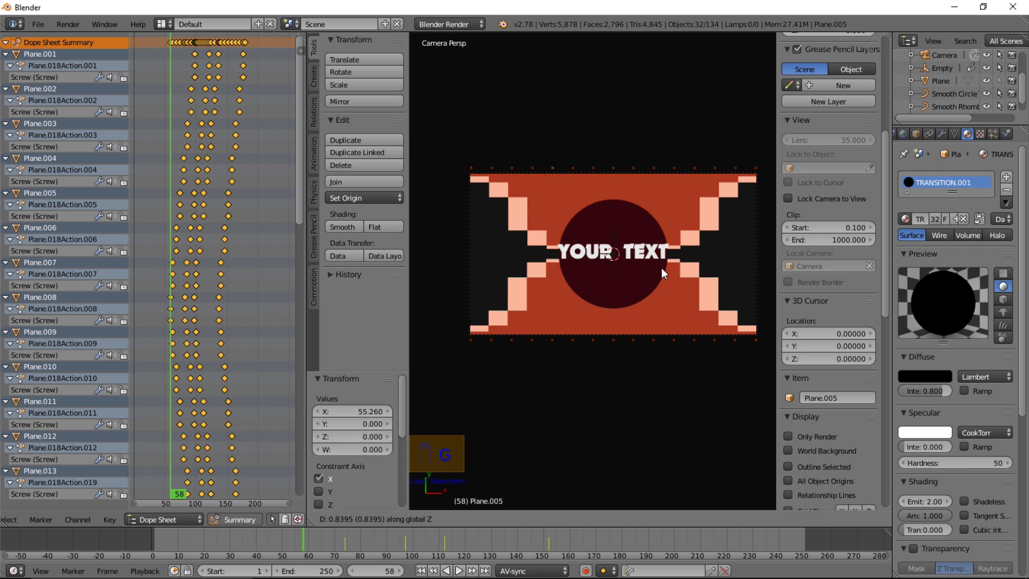
left_click(661, 267)
key("alt+a")
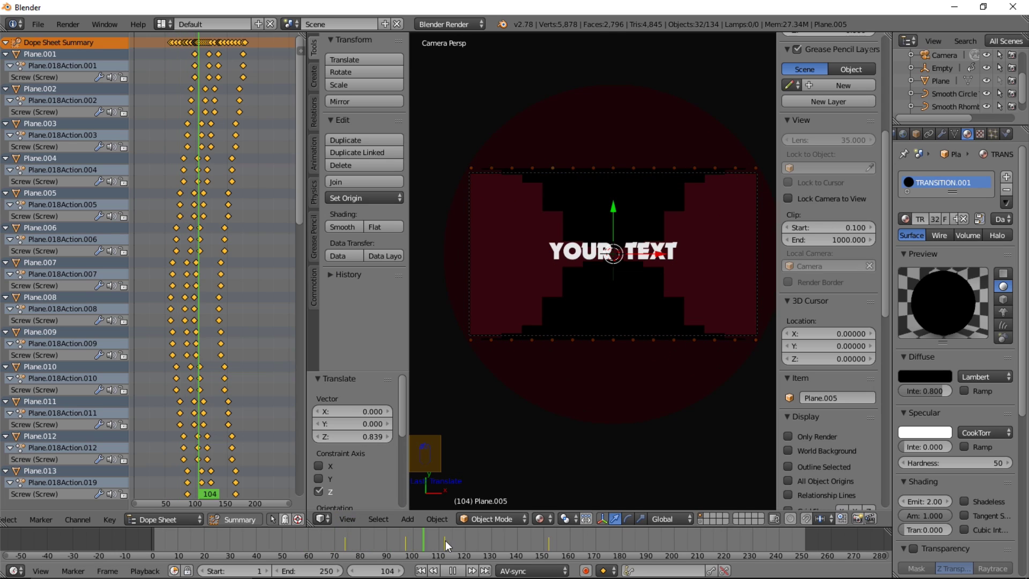
left_click(448, 540)
Move the planes up to 4.306 along Z and replay the animation.
key("g")
key("z")
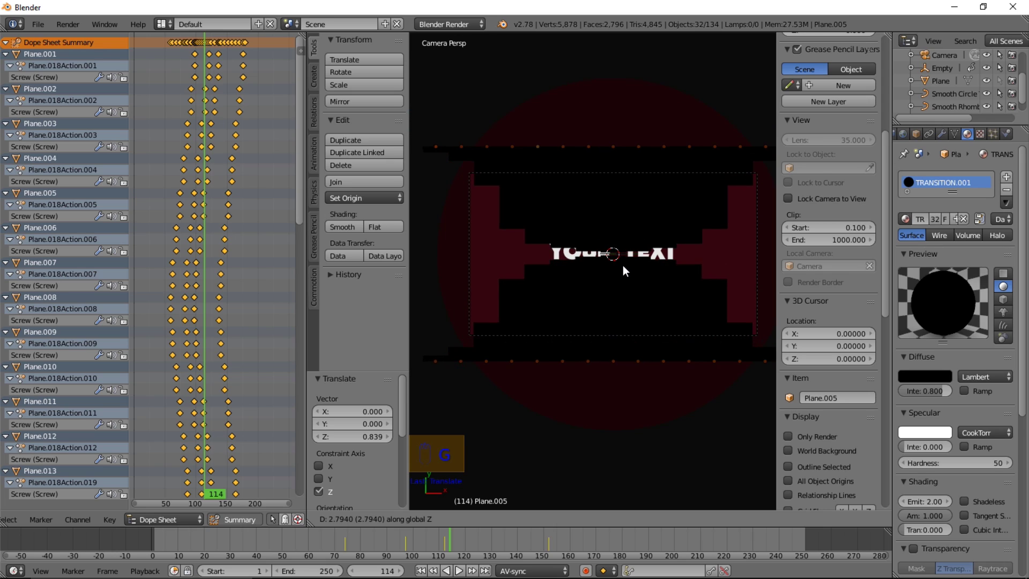
left_click(623, 266)
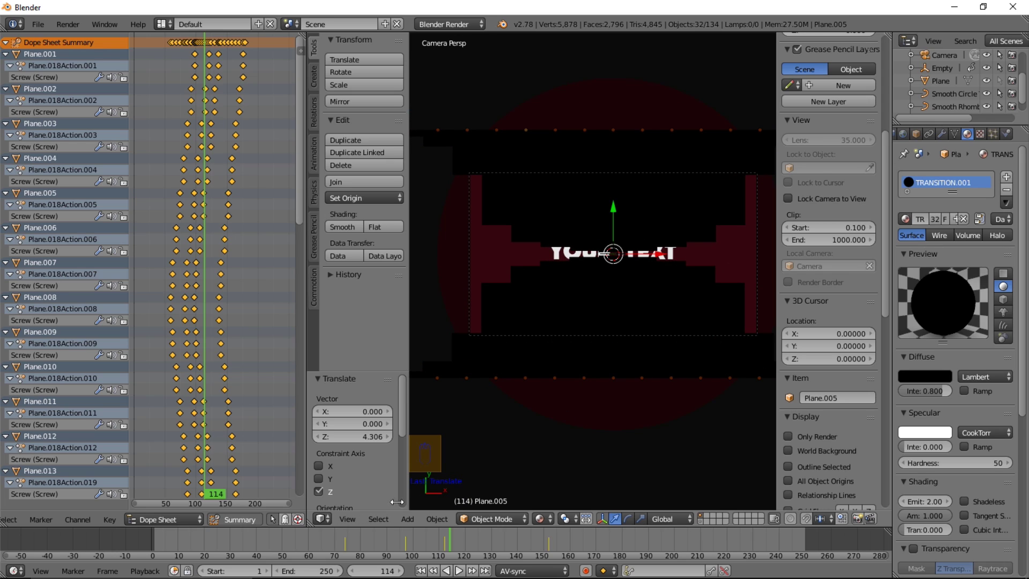
left_click(337, 536)
key("alt+a")
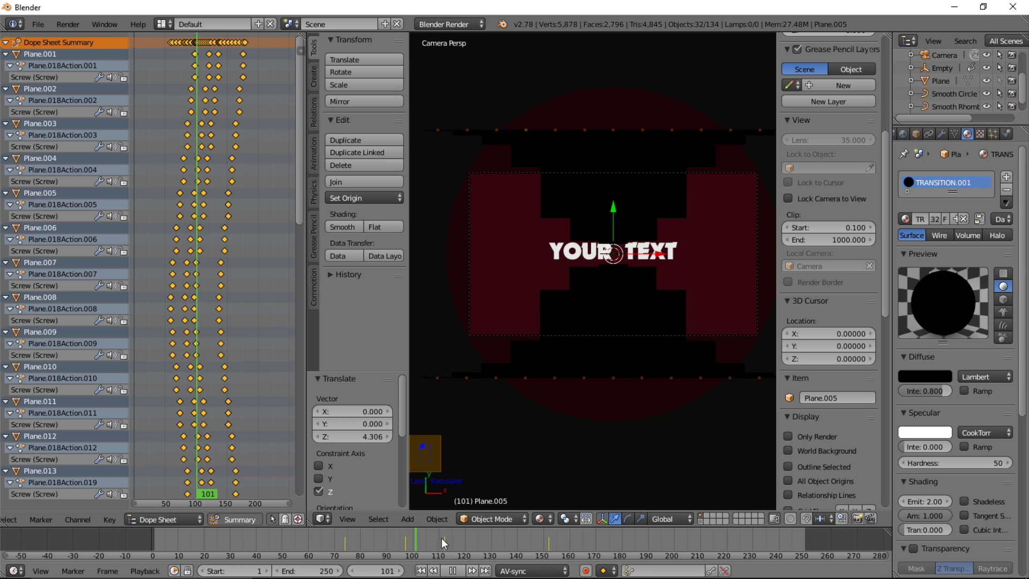
left_click(357, 537)
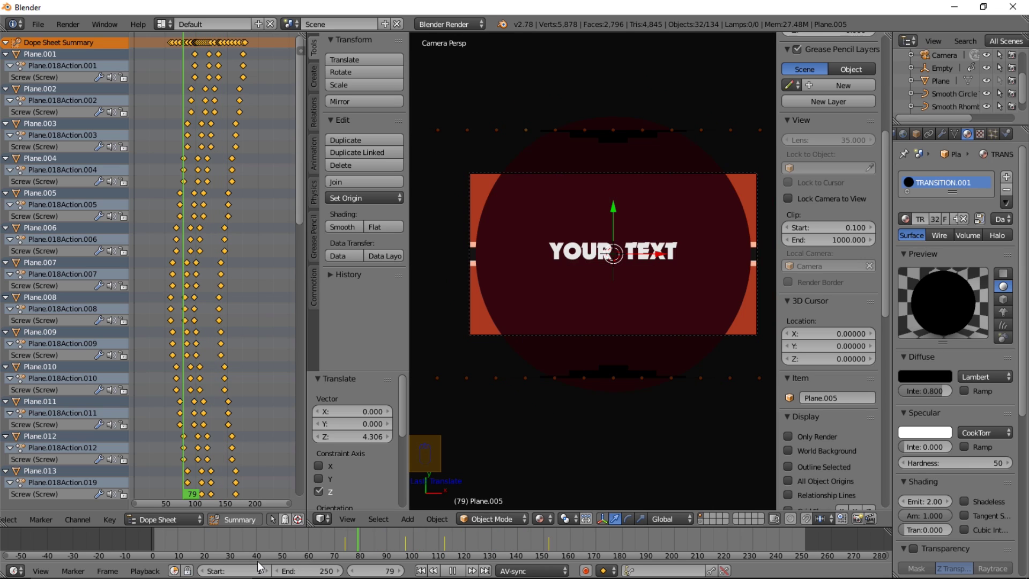
left_click(109, 539)
key("alt+a")
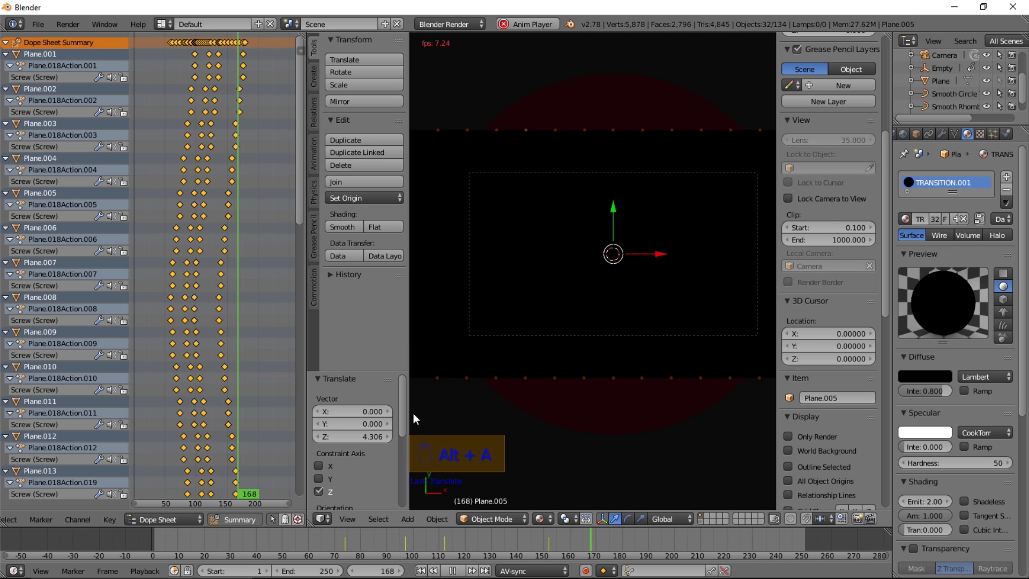
left_click(166, 534)
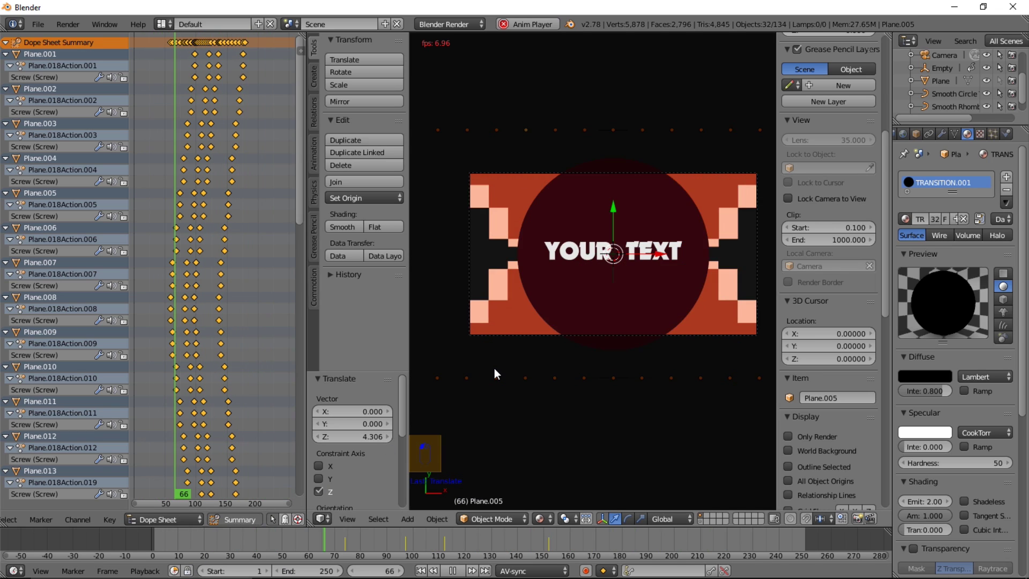
left_click(150, 535)
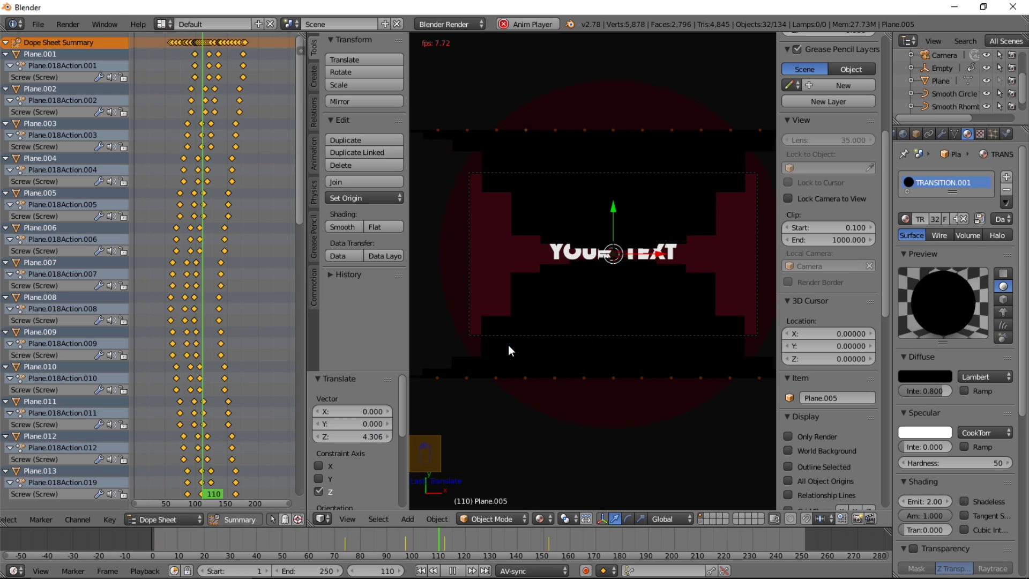
left_click(454, 571)
key("alt+a")
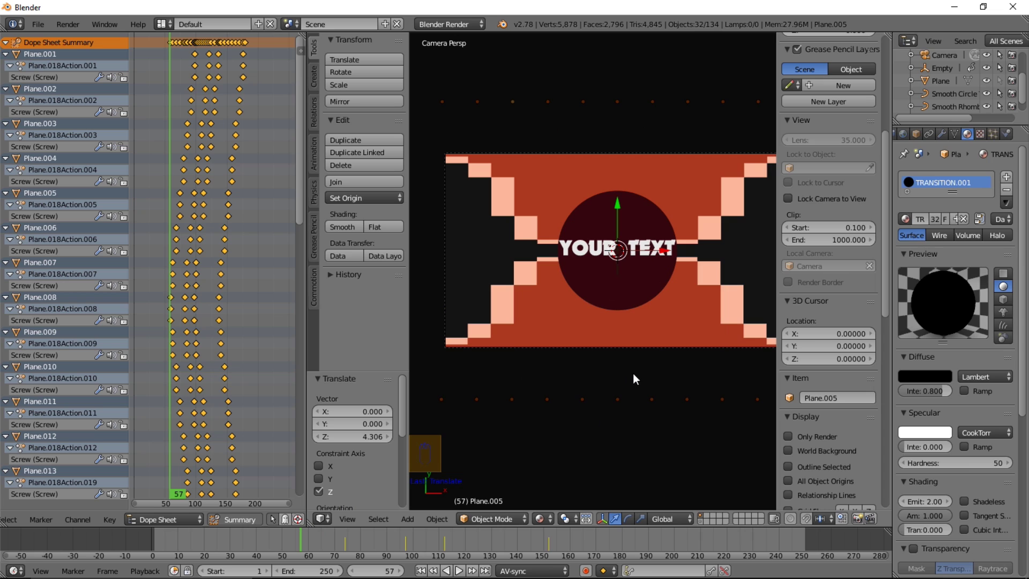
Pan the camera view left and down, then narrow the viewport's side panel.
middle_click_drag(636, 379, 616, 375, "shift")
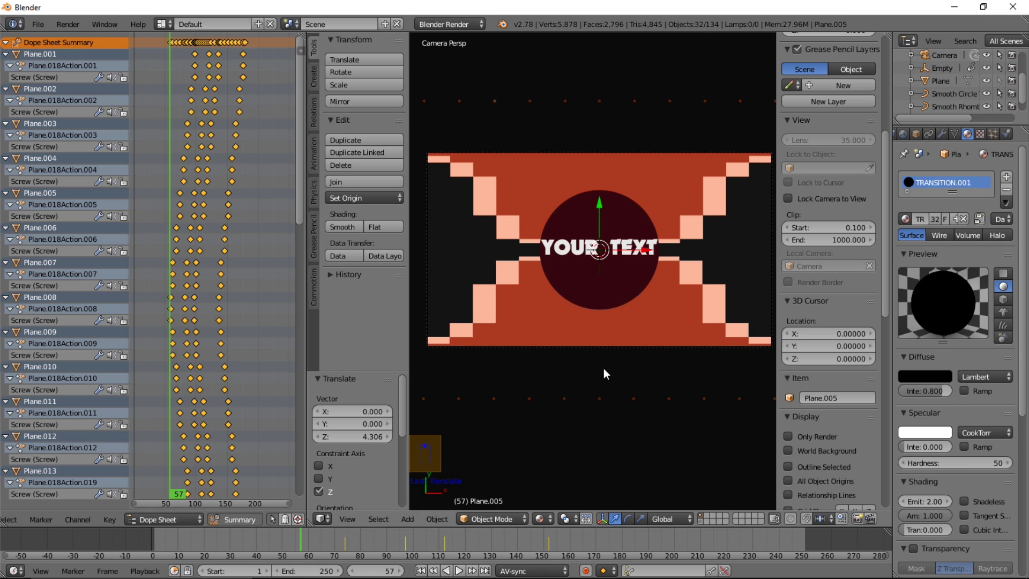
middle_click_drag(604, 373, 603, 378, "shift")
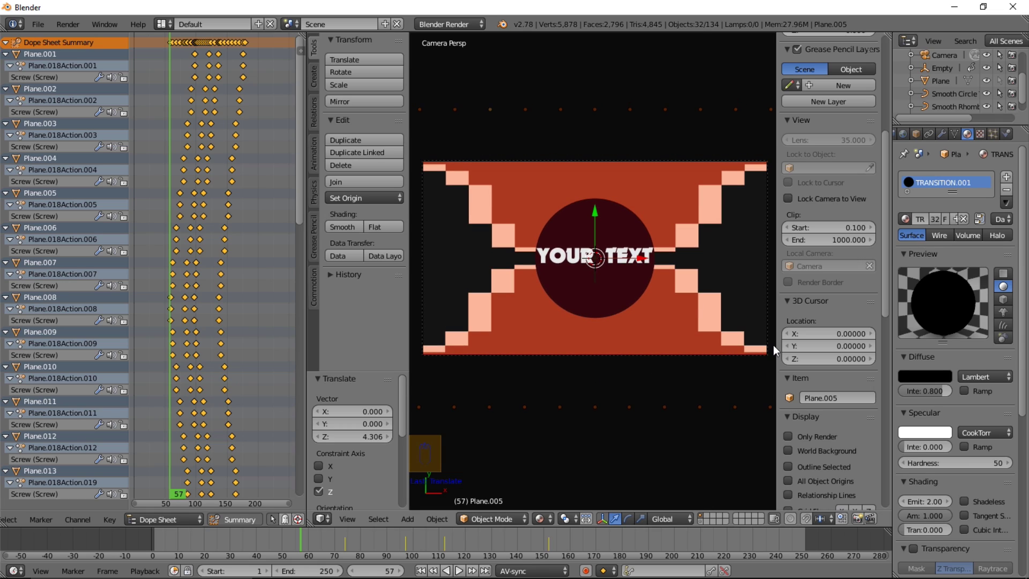
left_click_drag(776, 346, 790, 347)
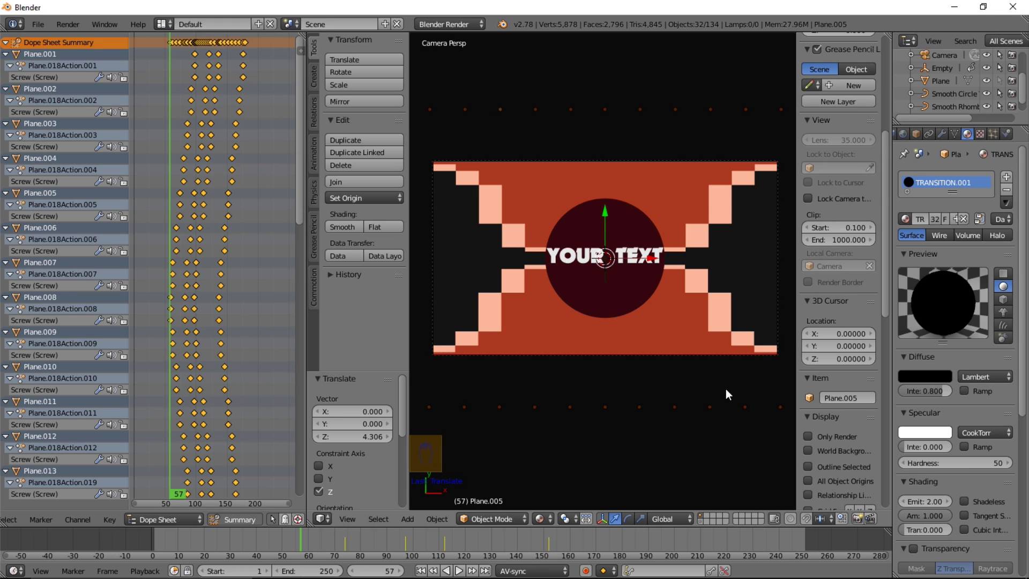